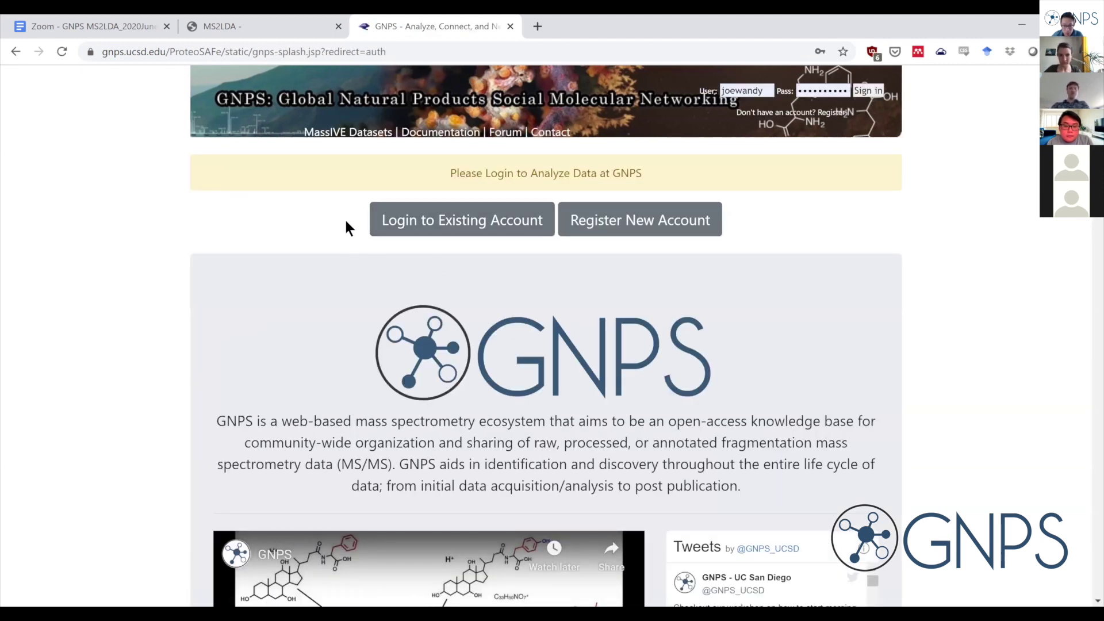
Sign in to GNPS, return to the earlier job status page, and start an MS2LDA analysis.
left_click(883, 93)
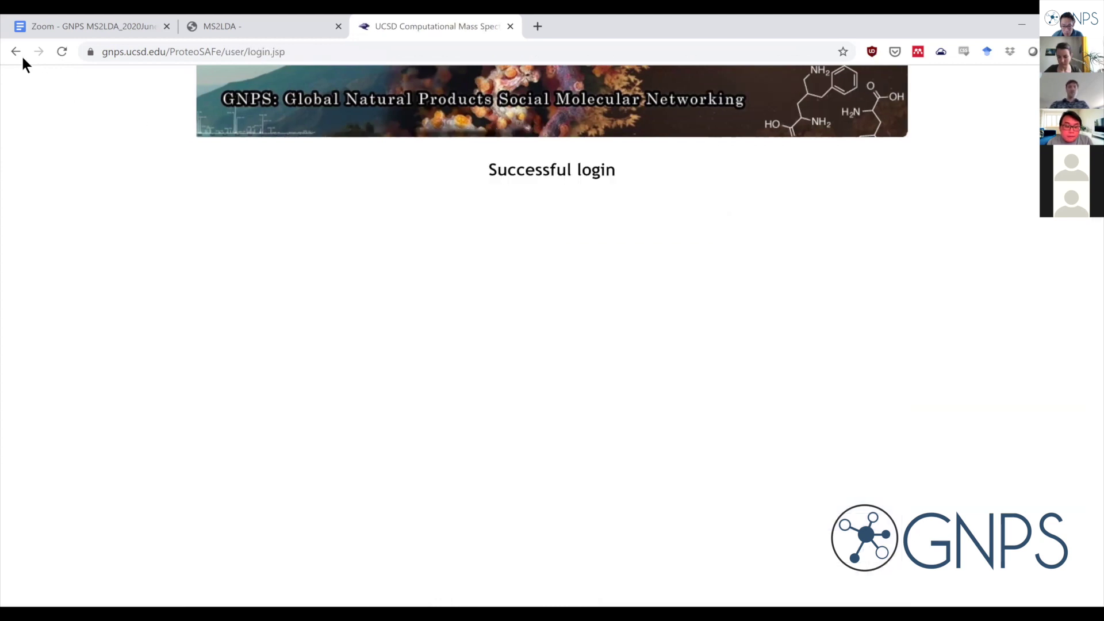
left_click(15, 51)
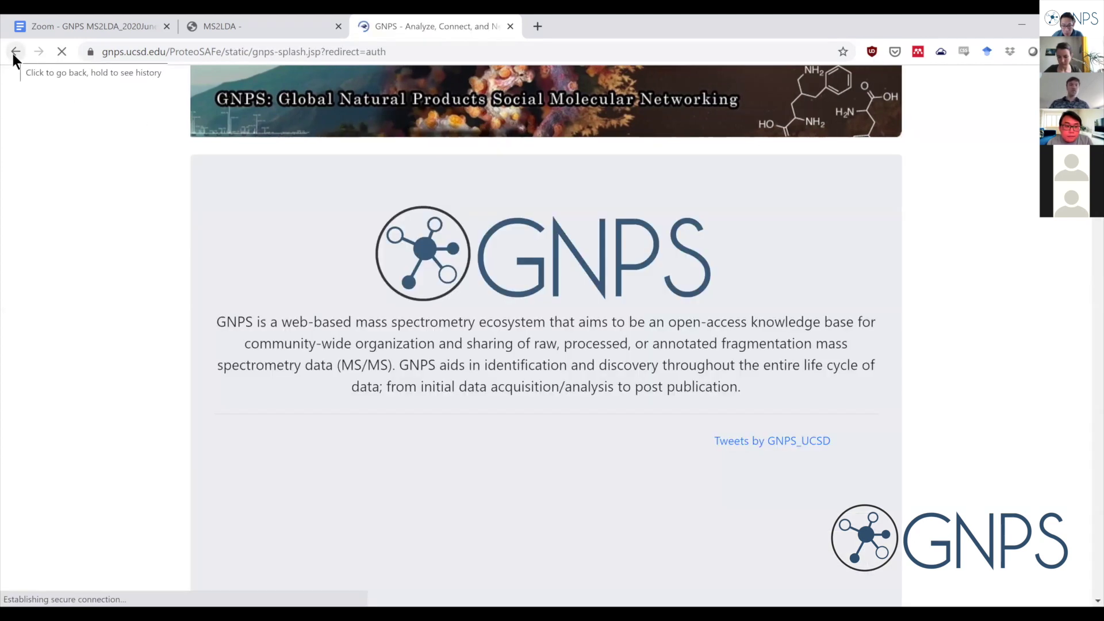
right_click(13, 53)
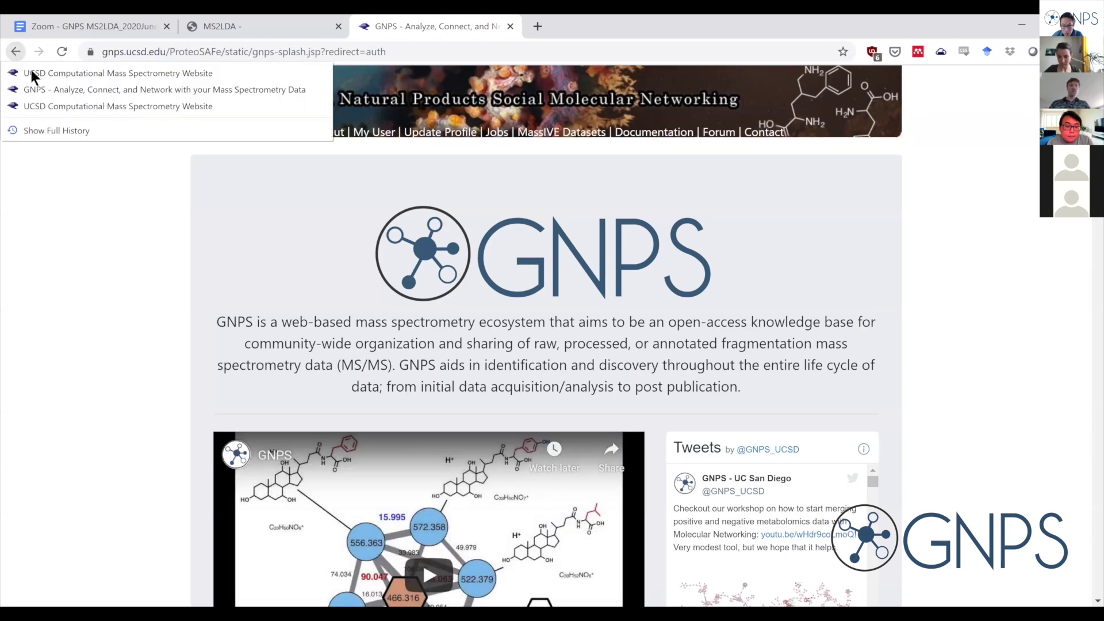
left_click(48, 106)
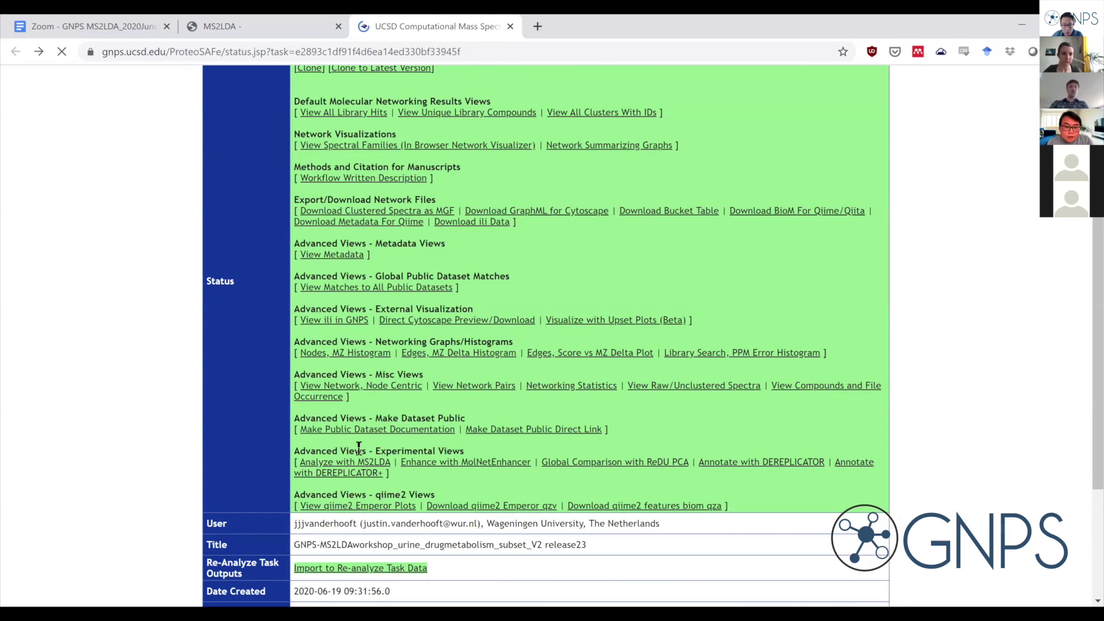
left_click(364, 460)
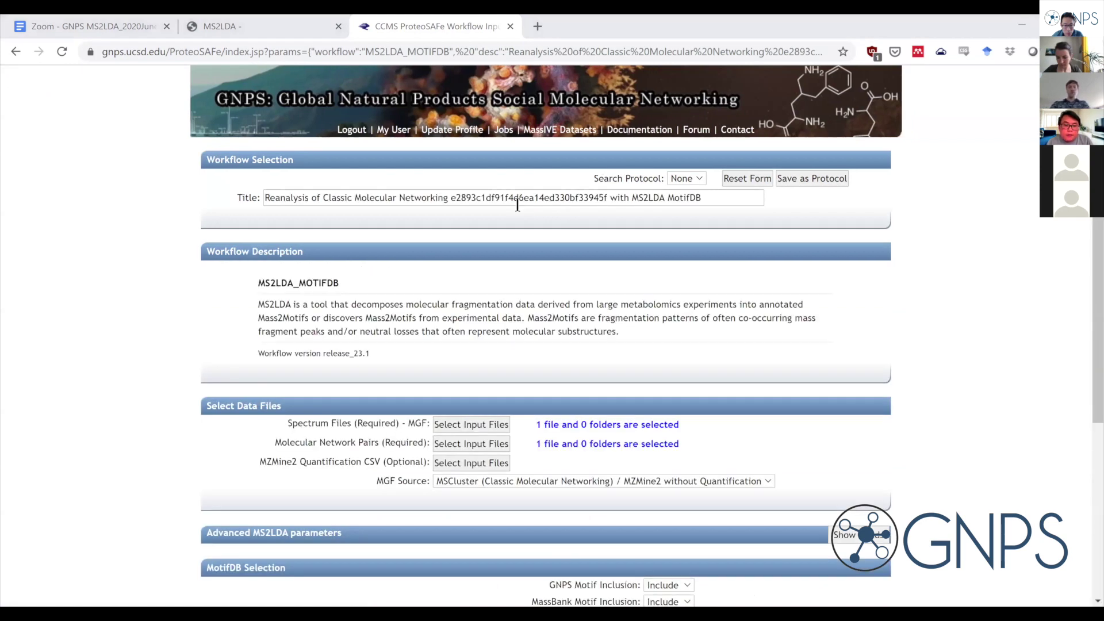
Expand the advanced MS2LDA parameters, keeping bin width at 0.005.
scroll(493, 321, "down", 2)
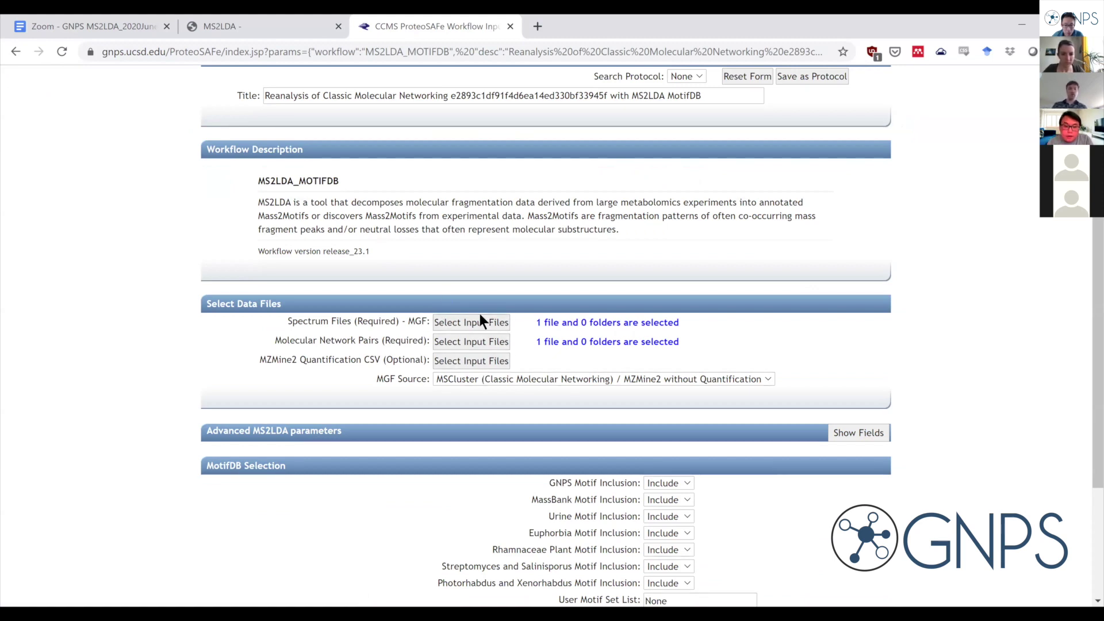
scroll(479, 321, "down", 3)
left_click(850, 264)
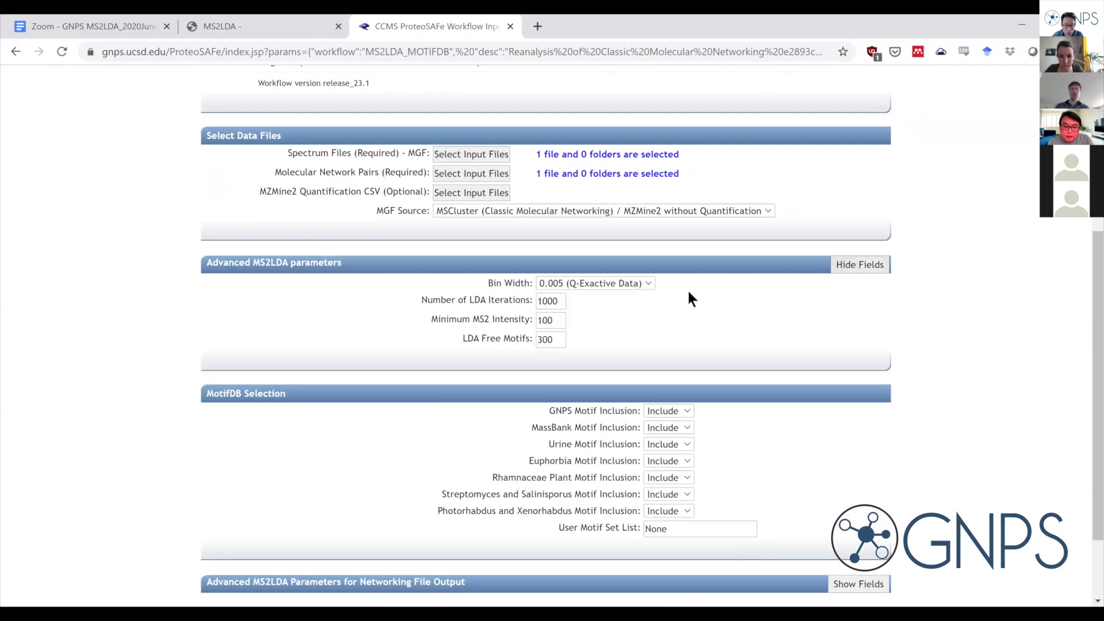
left_click(590, 281)
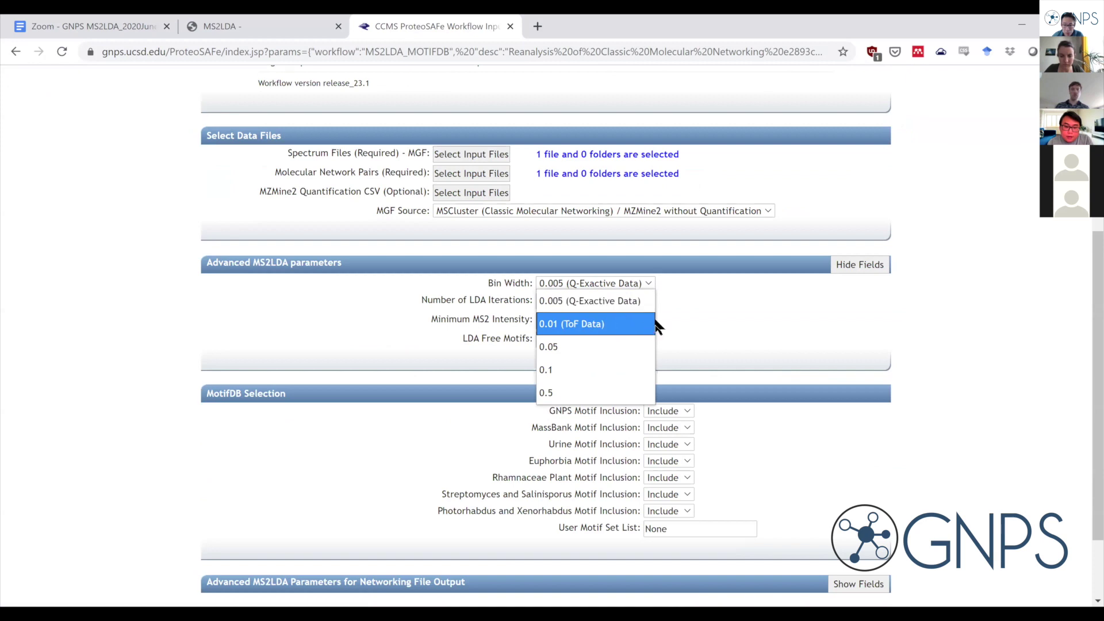
left_click(551, 342)
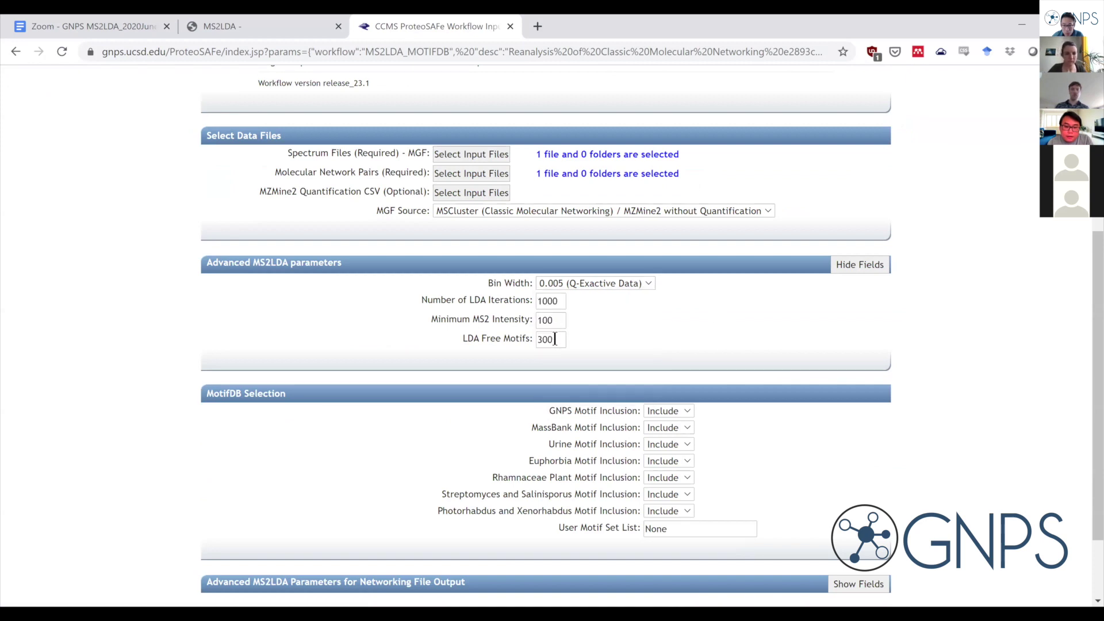
Set LDA Free Motifs to 100 with GNPS motifs included, then reopen the finished job's status tab.
key("ctrl+a")
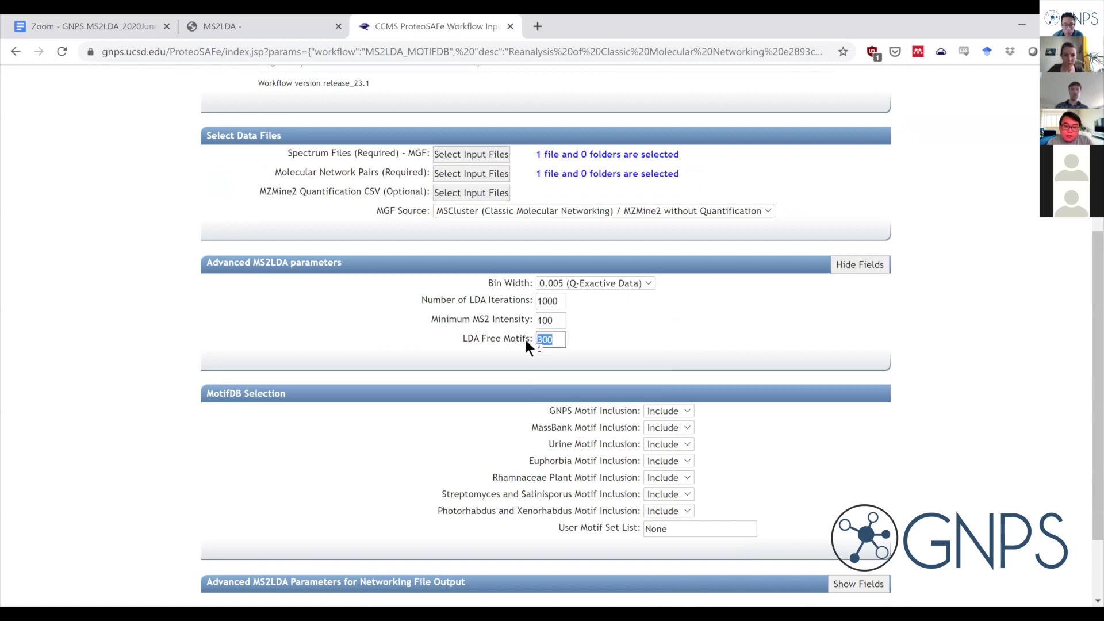
mouse_move(525, 340)
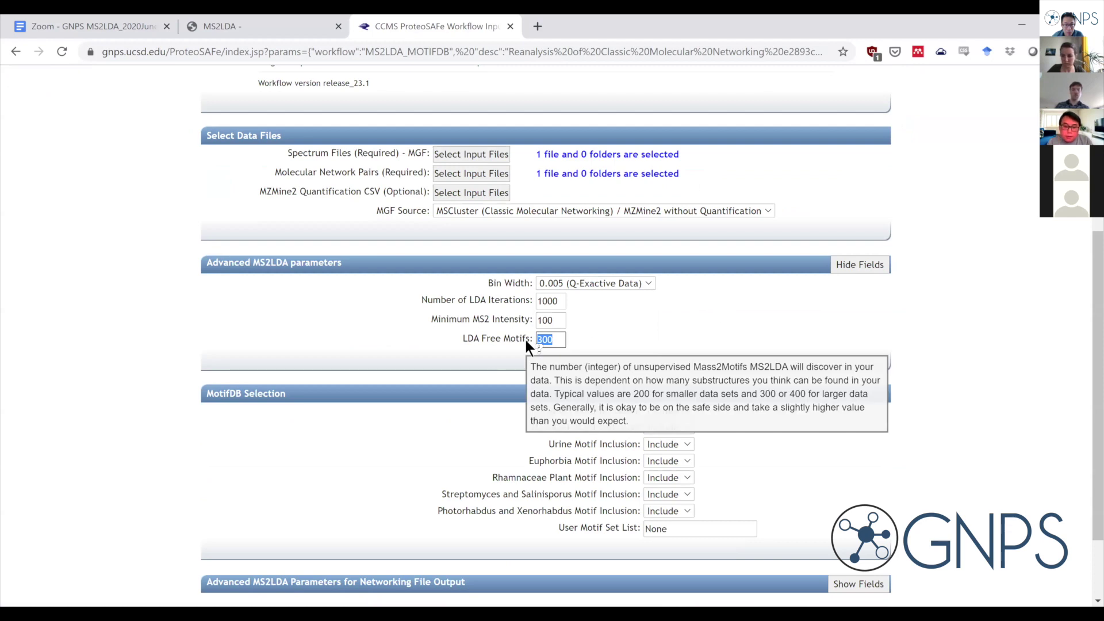
type("100")
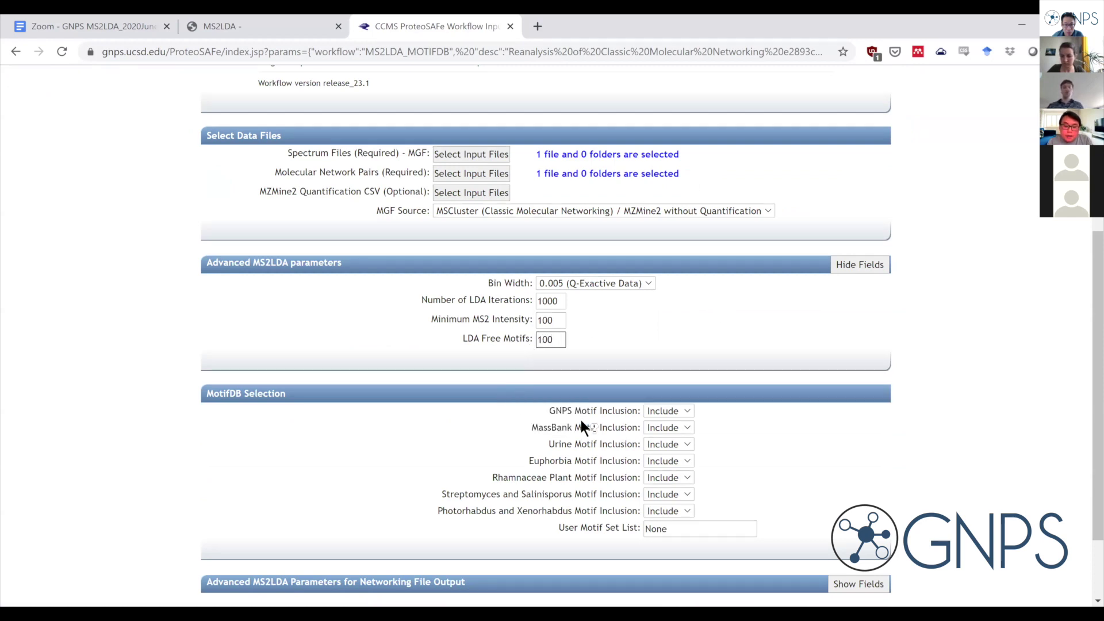
left_click(676, 409)
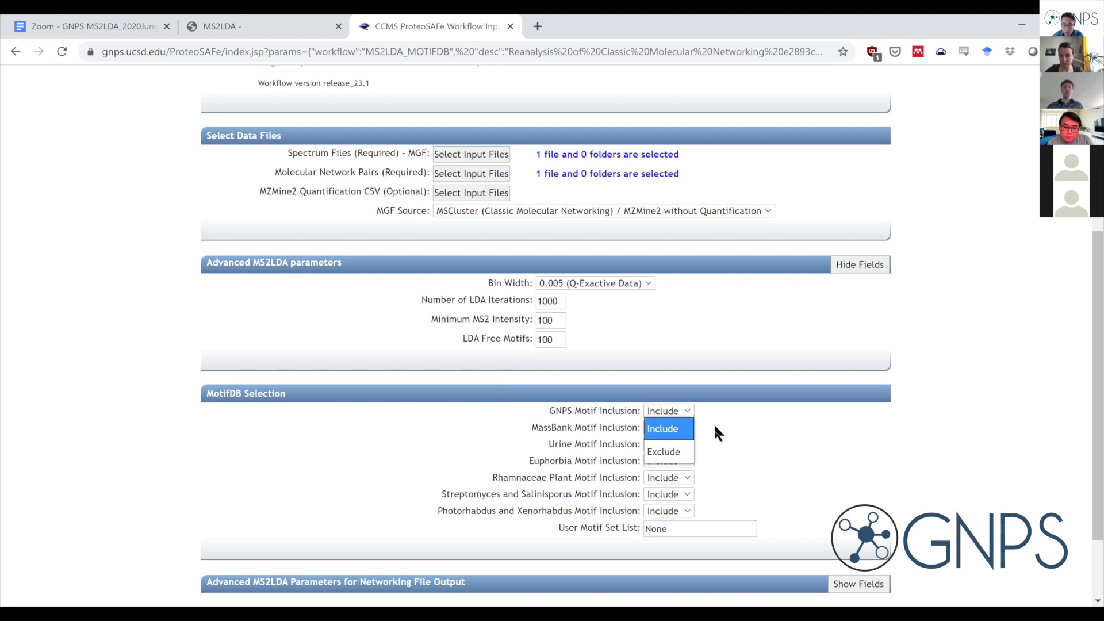
left_click(679, 424)
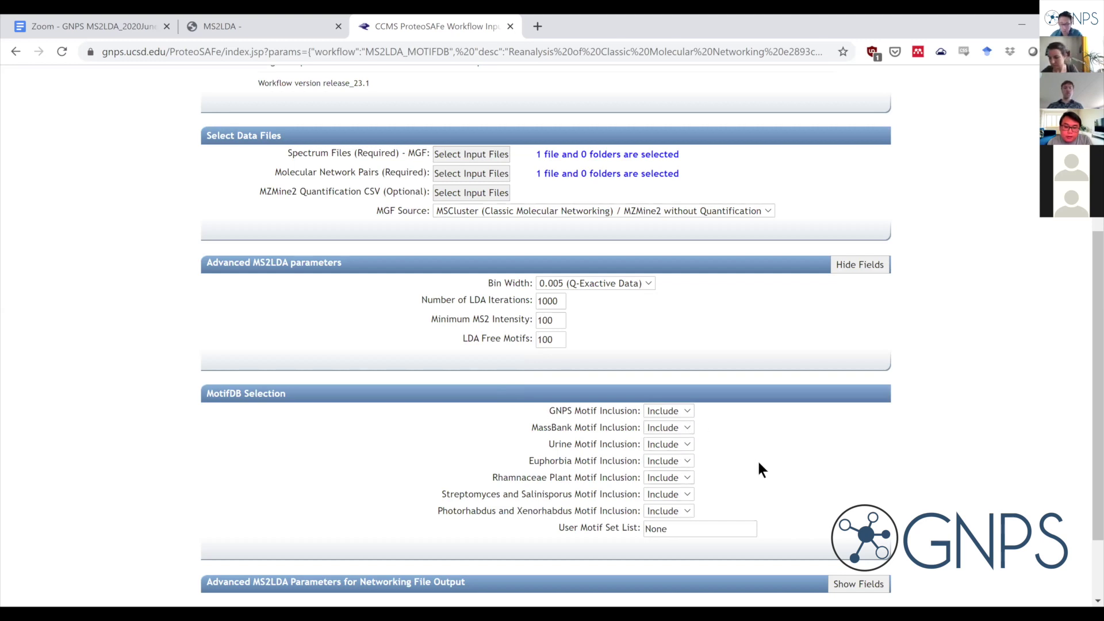
scroll(758, 461, "down", 2)
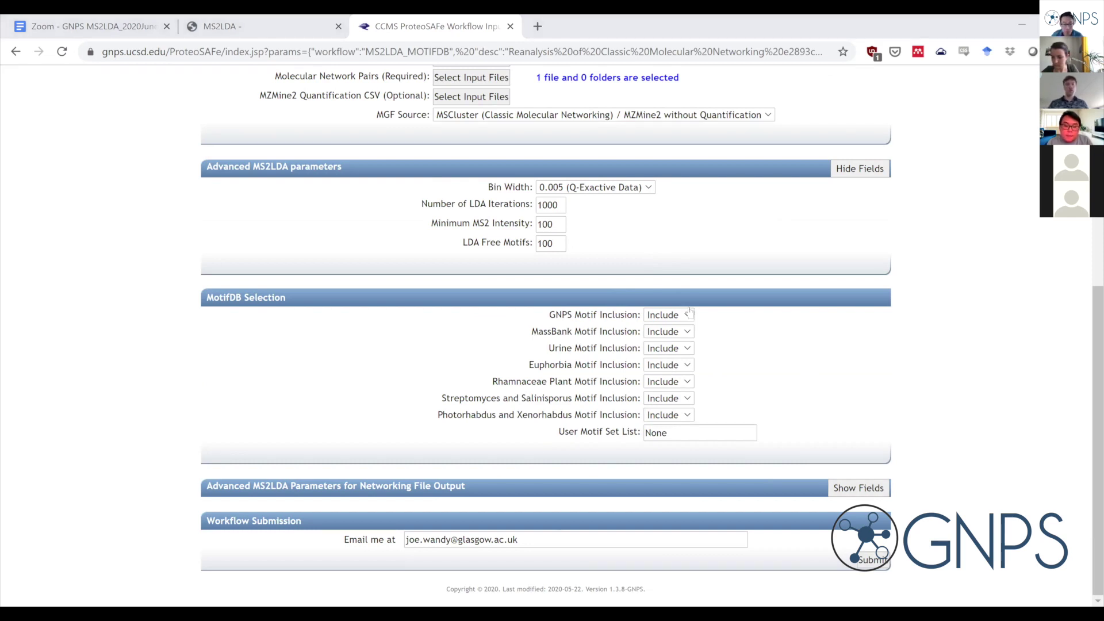
key("ctrl+shift+t")
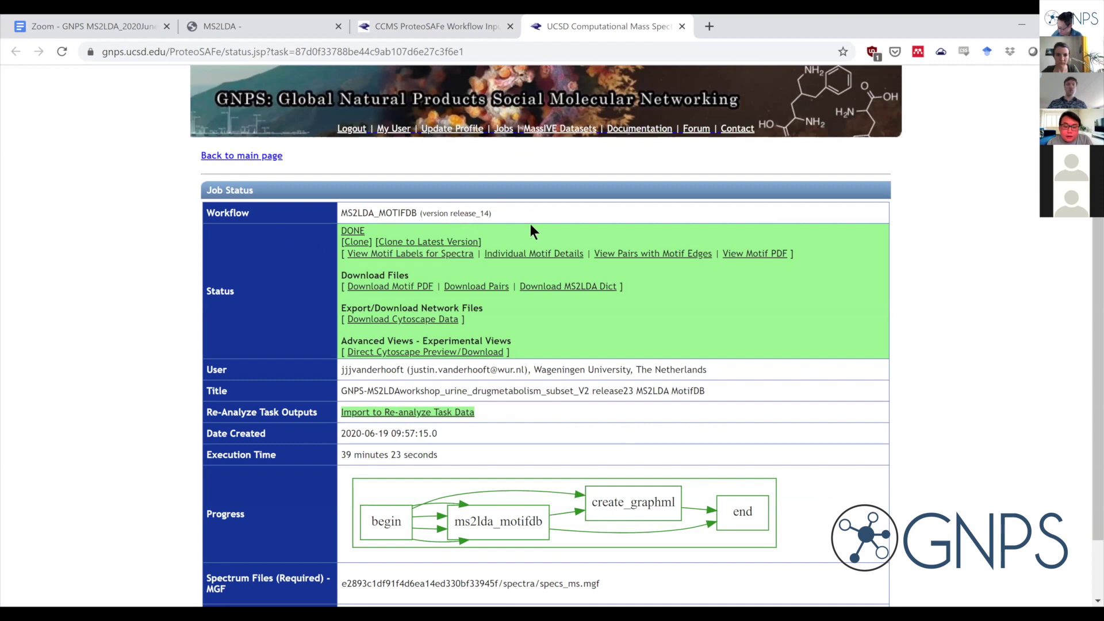
Download the finished job's MS2LDA Dict results as a zip file.
left_click(585, 288)
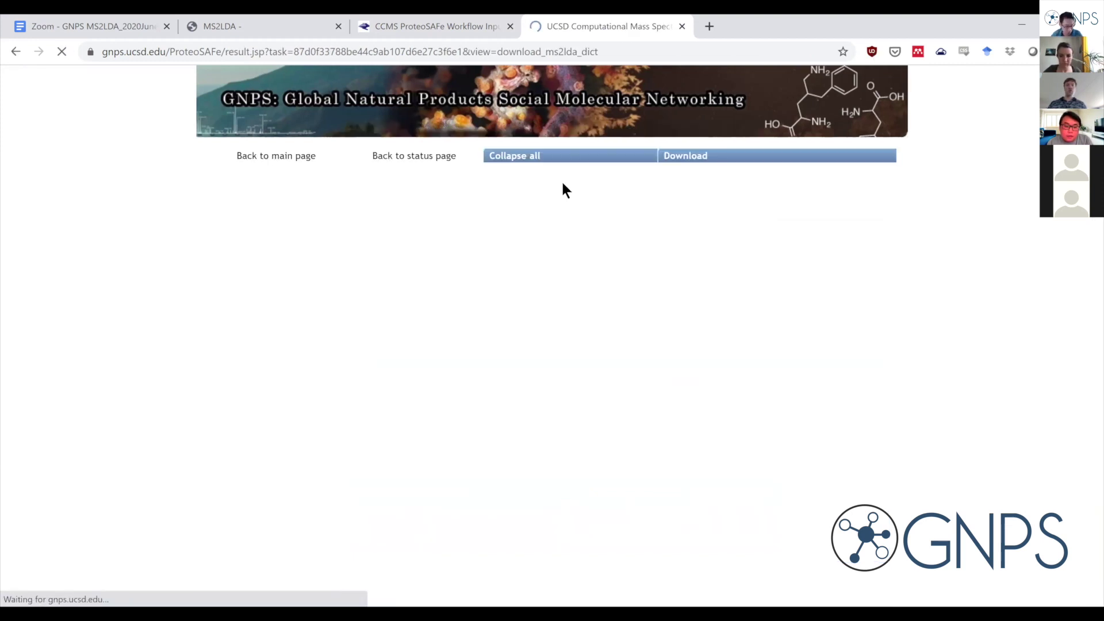
left_click(679, 161)
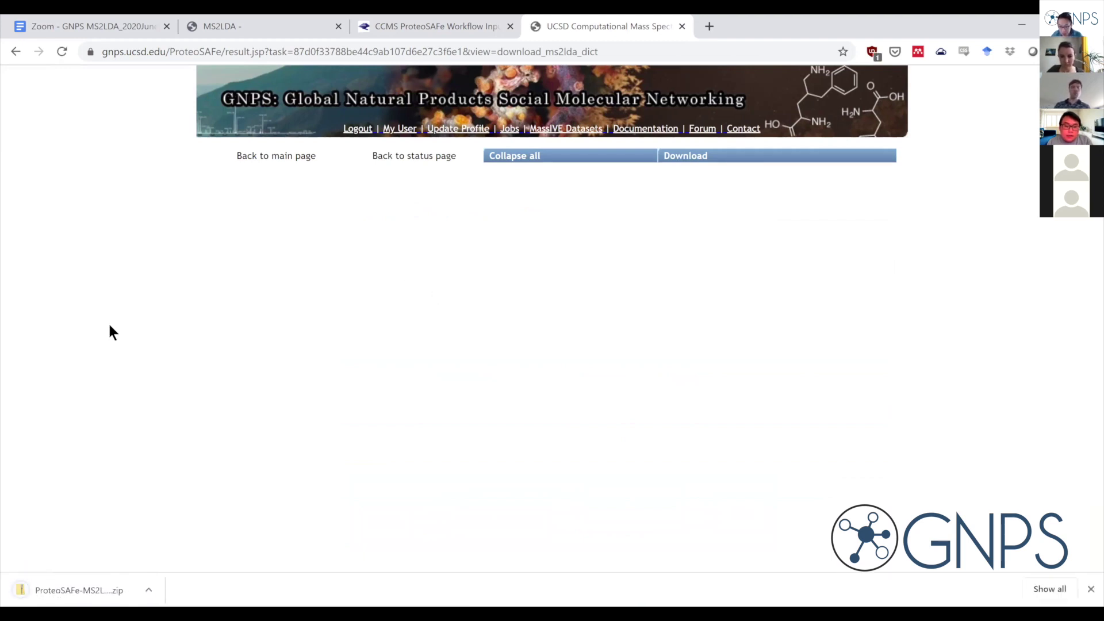
key("ctrl+l")
type("ms2")
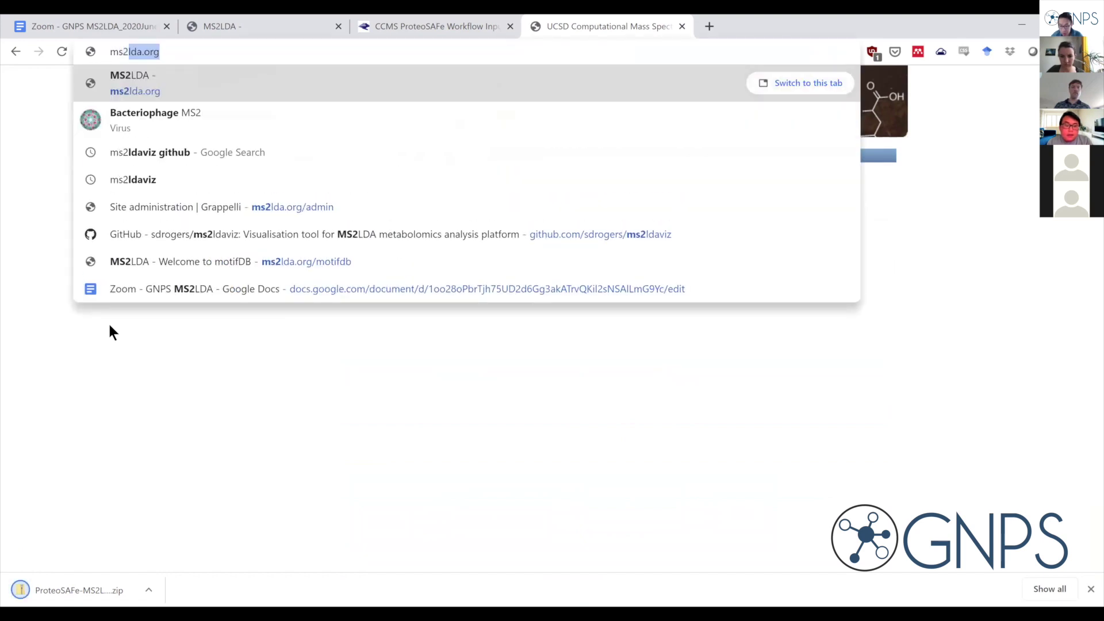
Load MS2LDA.org and log in with the account username and password.
key("Return")
left_click(1032, 87)
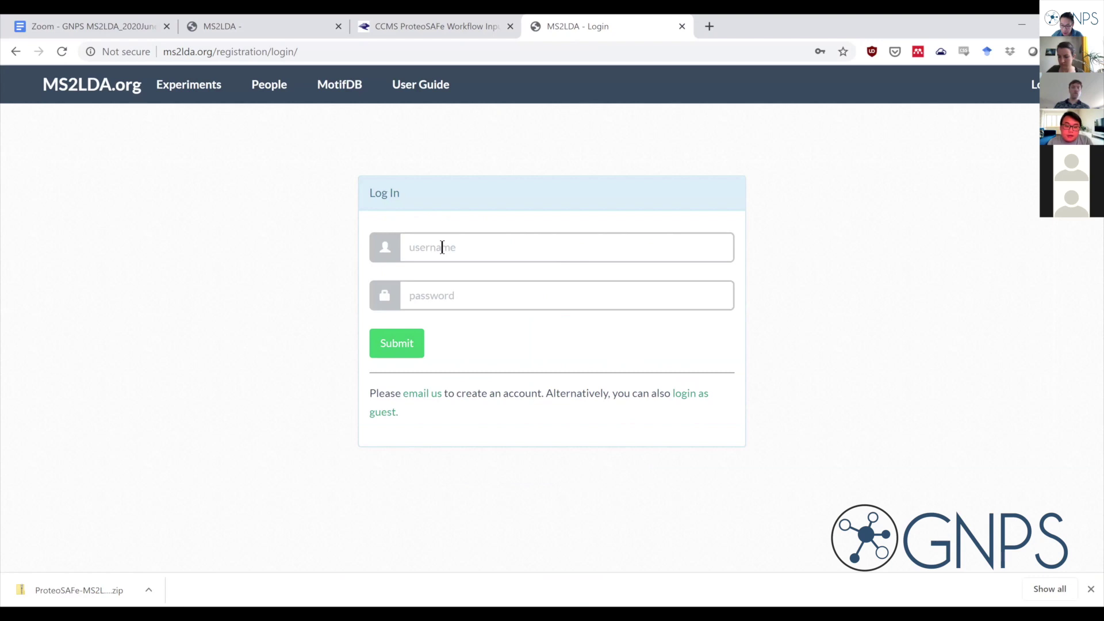
left_click(442, 247)
key("Tab")
key("Return")
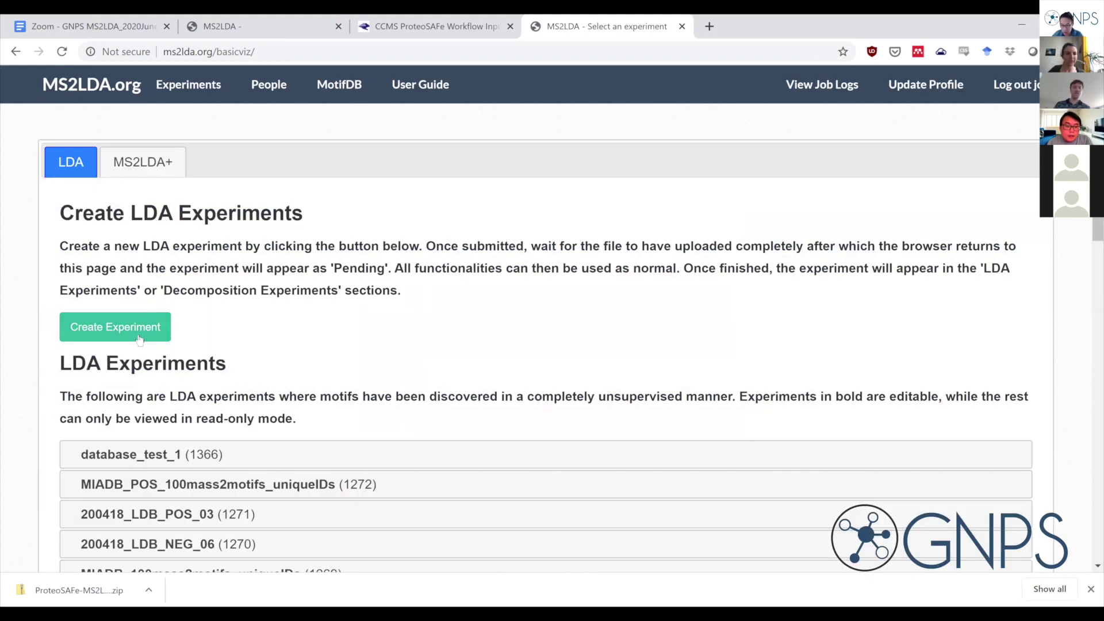
Start creating a new LDA experiment and look through the Create form.
left_click(126, 337)
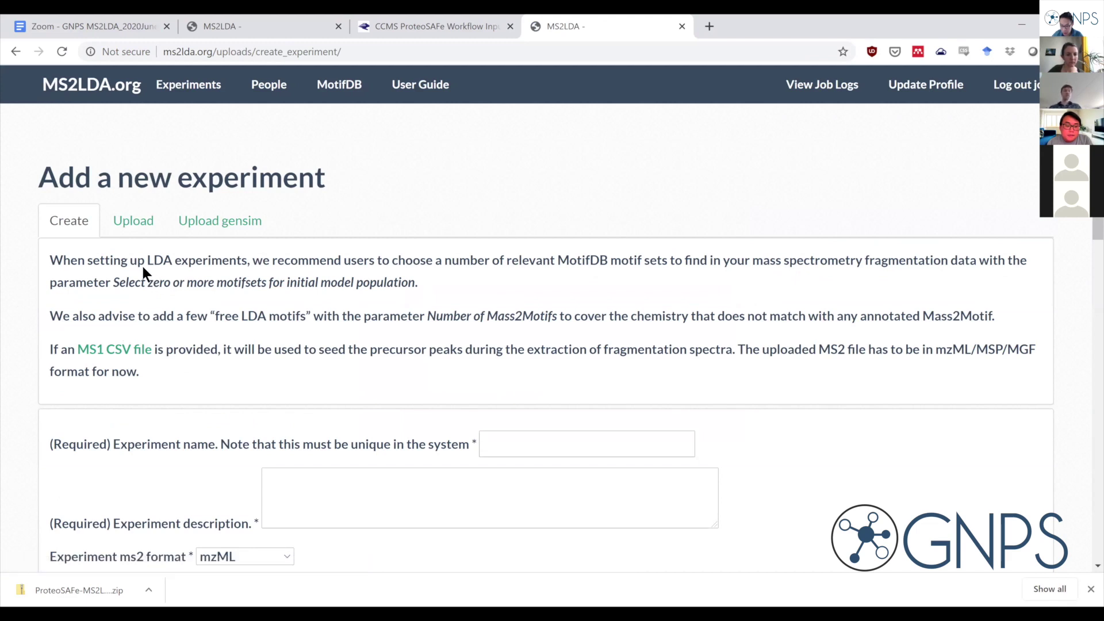
scroll(134, 309, "down", 1)
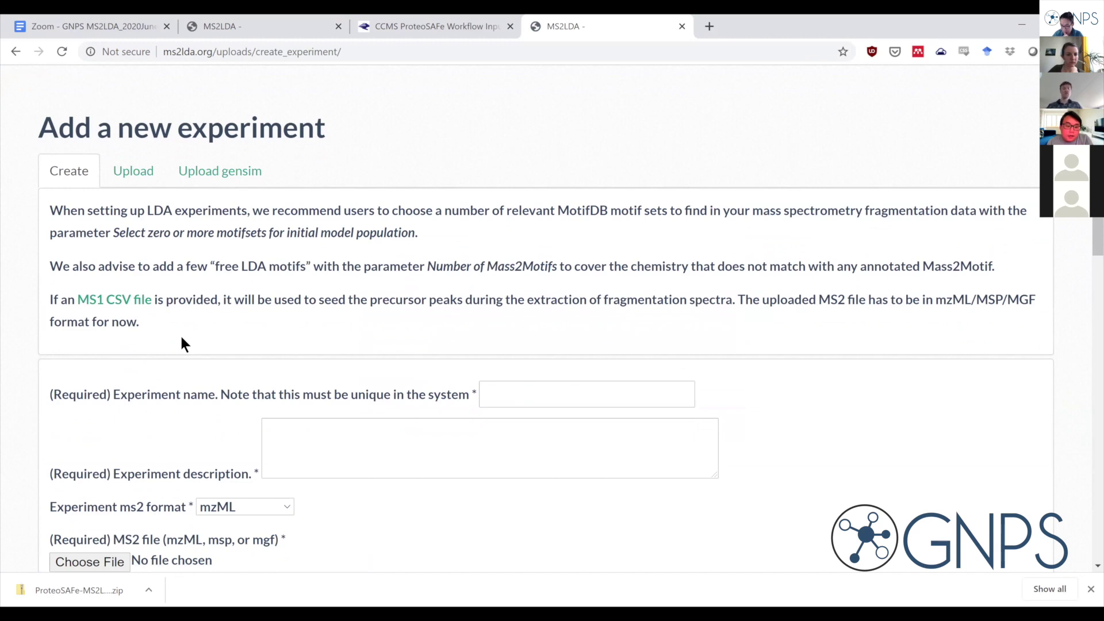
scroll(180, 333, "down", 3)
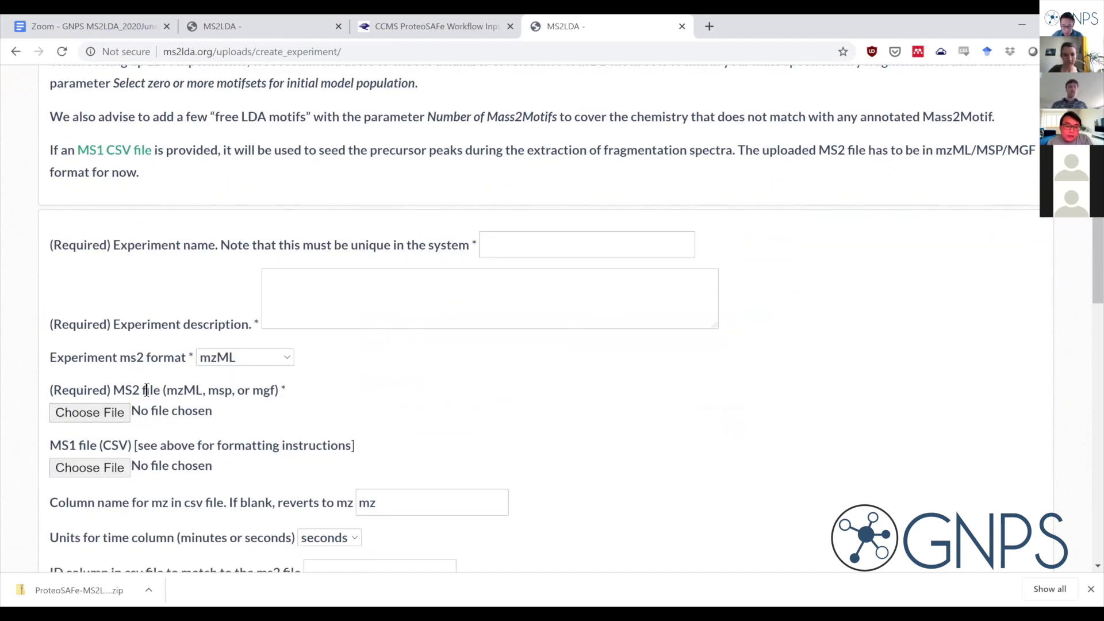
scroll(147, 390, "up", 5)
Open the upload form for existing LDA results and name the experiment 'test'.
left_click(132, 193)
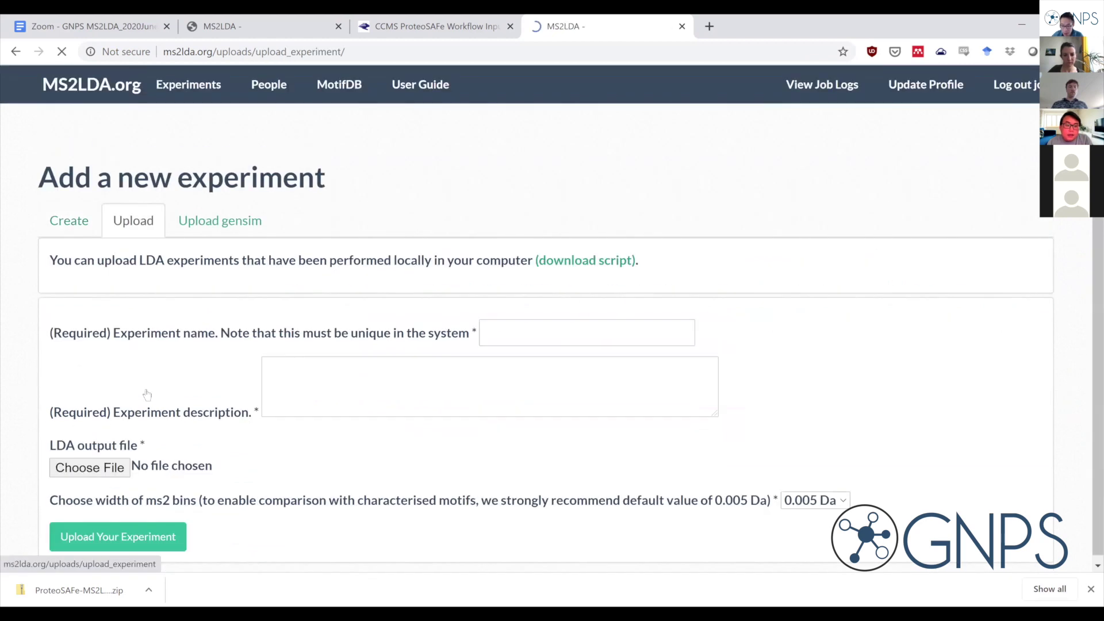
scroll(173, 431, "down", 1)
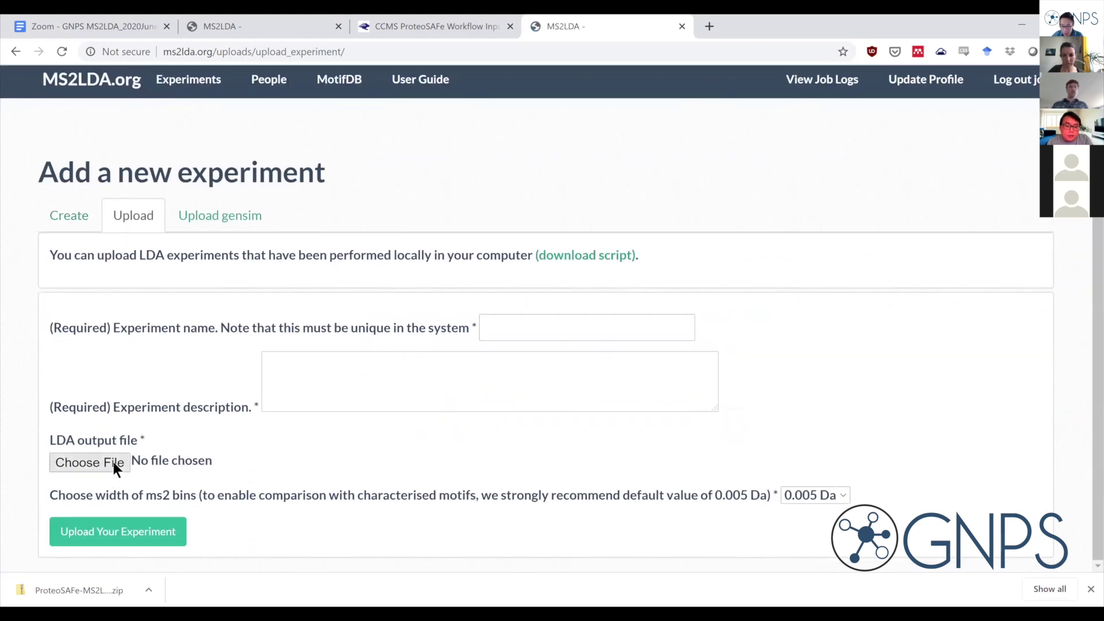
left_click(489, 328)
type("test")
key("Tab")
type("test")
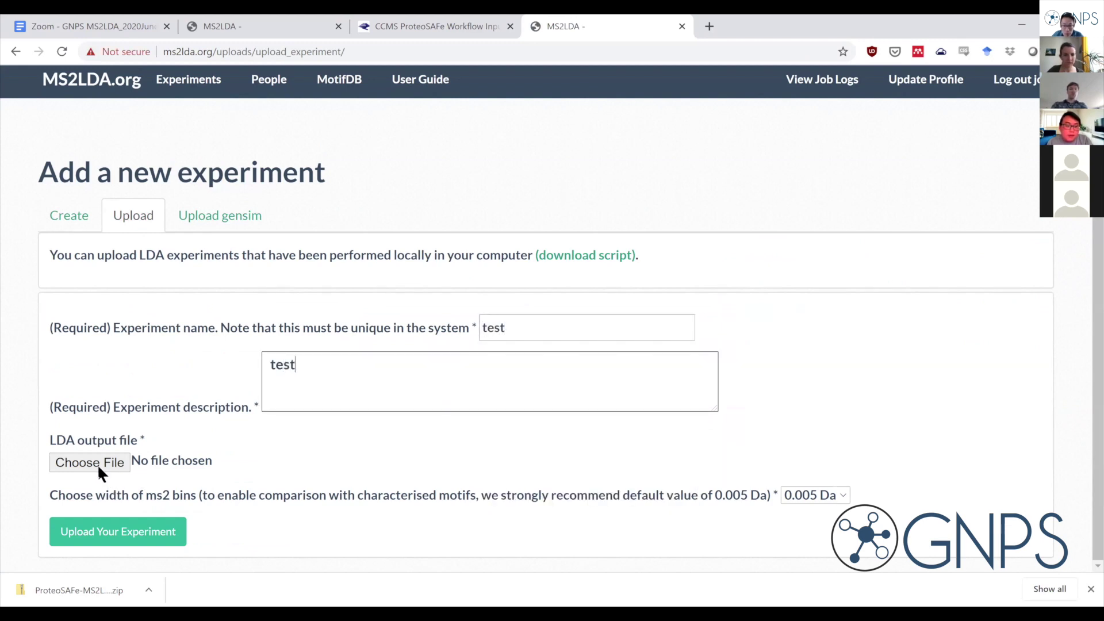
Choose the .dict file from the ProteoSAFe download folder as LDA output and upload the experiment.
key("Tab")
key("space")
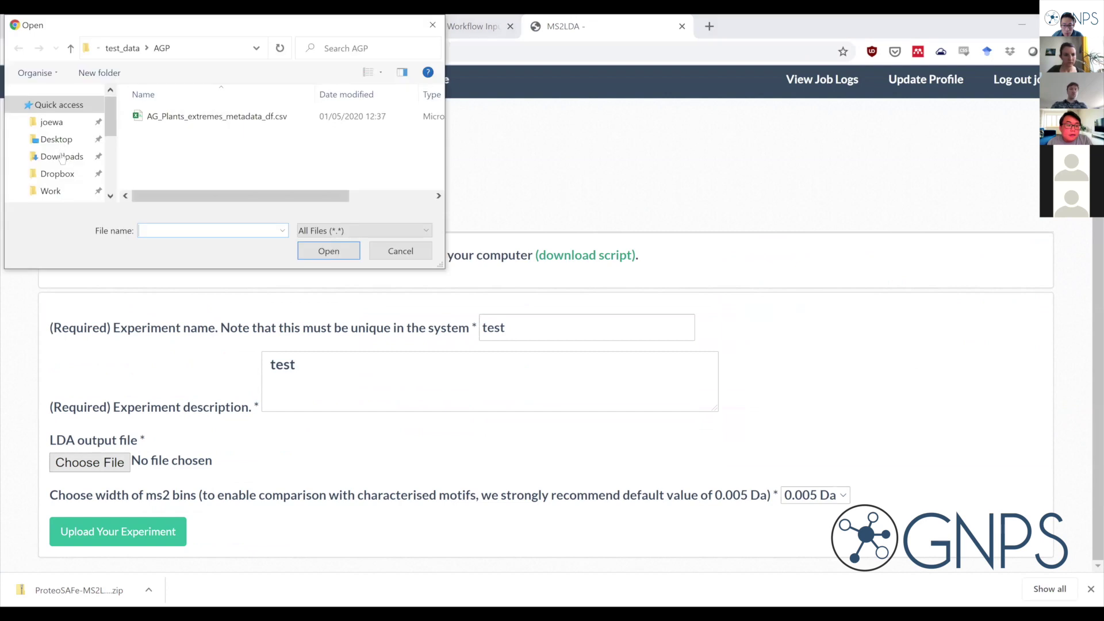
key("Down")
key("Down")
key("Down")
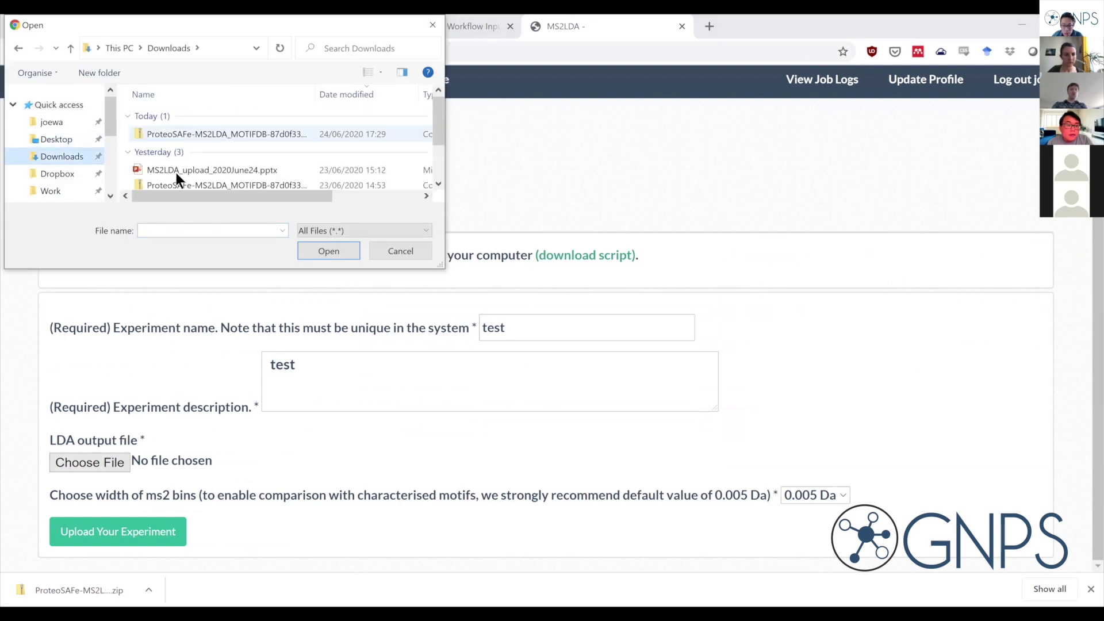
key("Down")
key("Down")
key("Down")
key("Down")
key("Down")
key("Down")
key("Up")
key("Up")
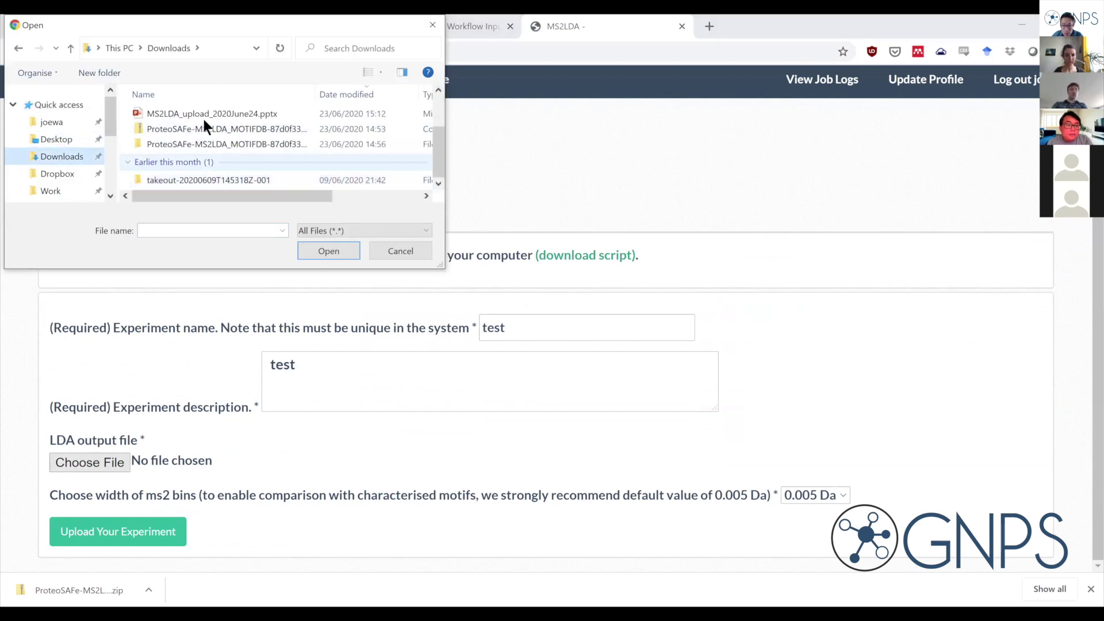
key("Return")
key("Down")
key("Return")
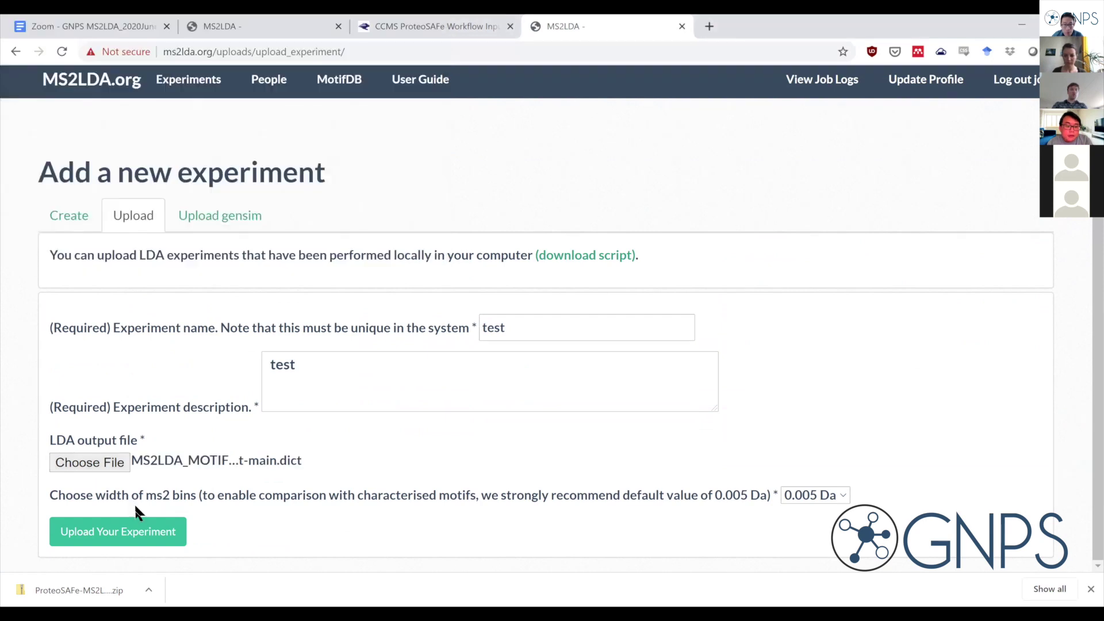
left_click(125, 537)
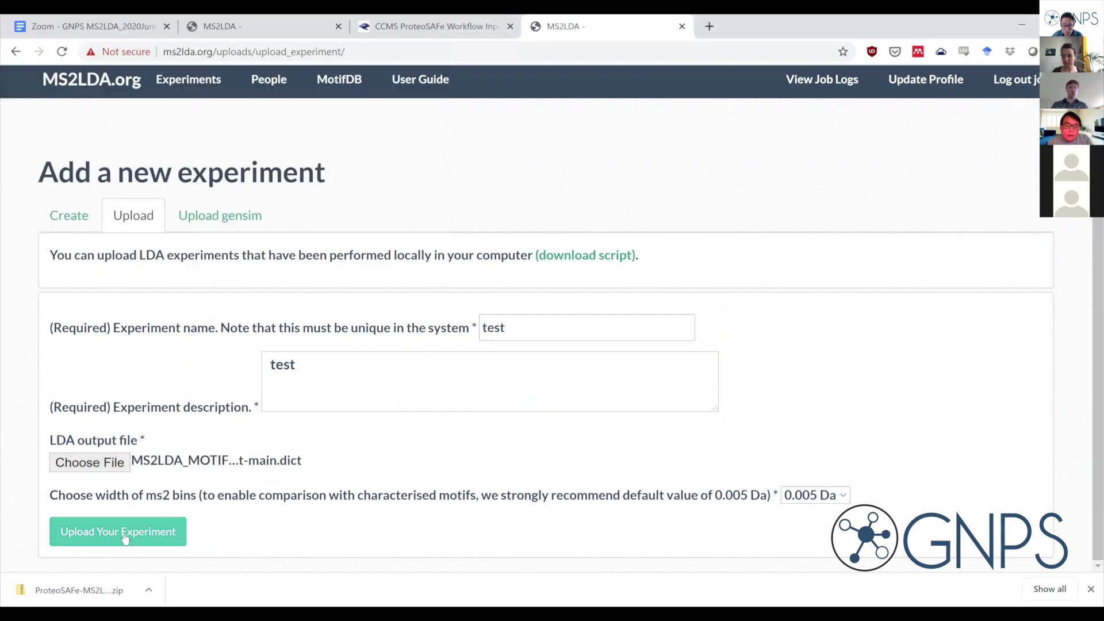
left_click(125, 535)
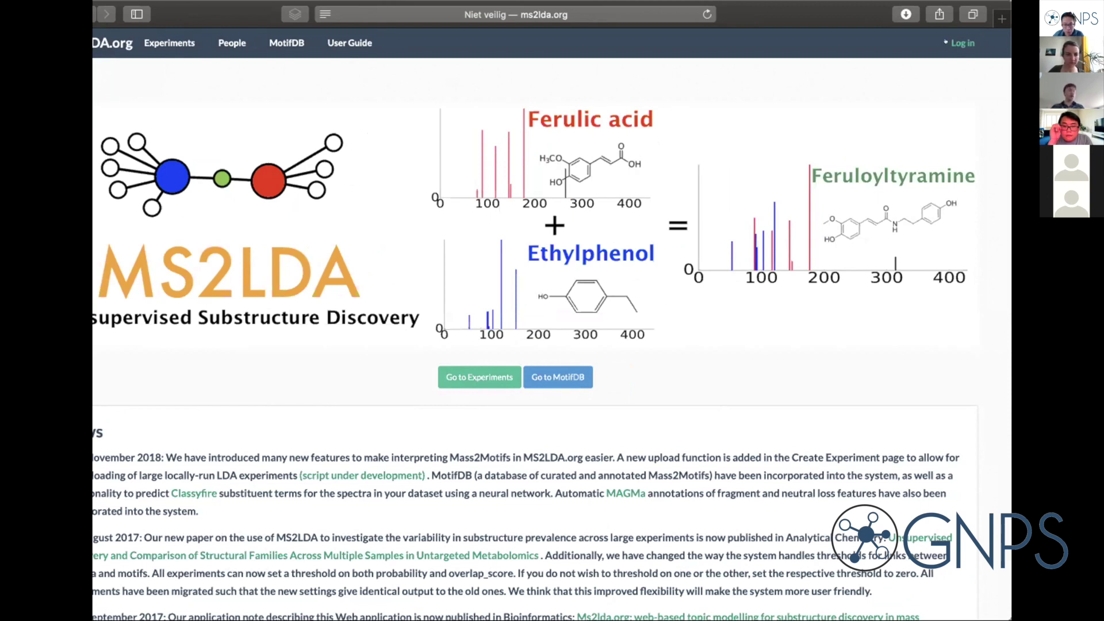
Log in to MS2LDA.org with the saved tutorial account credentials from autofill.
left_click(952, 43)
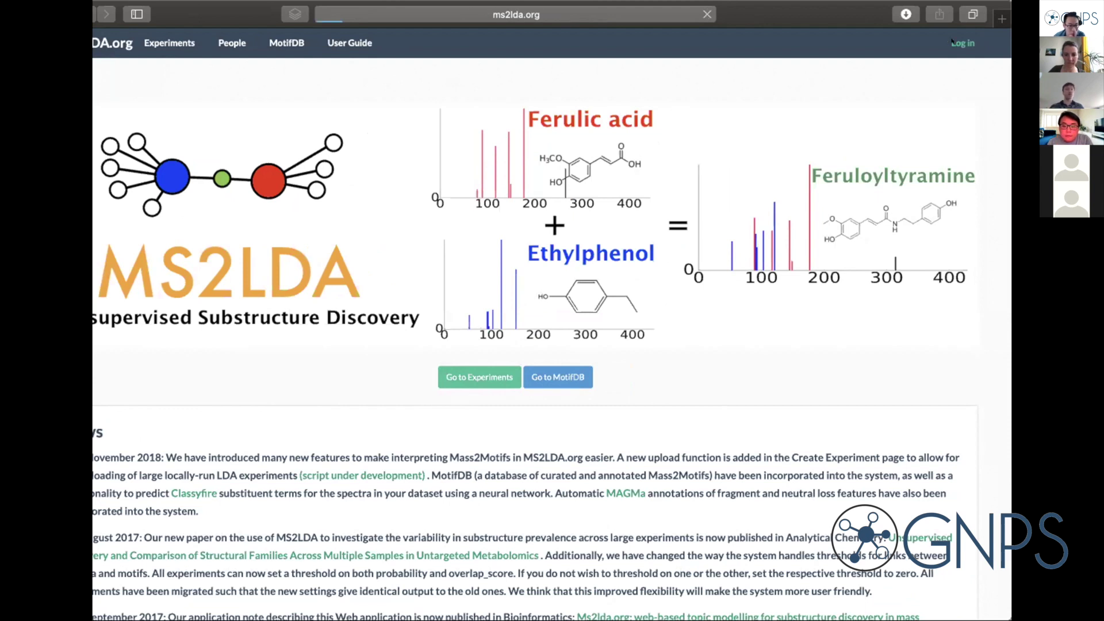
left_click(535, 170)
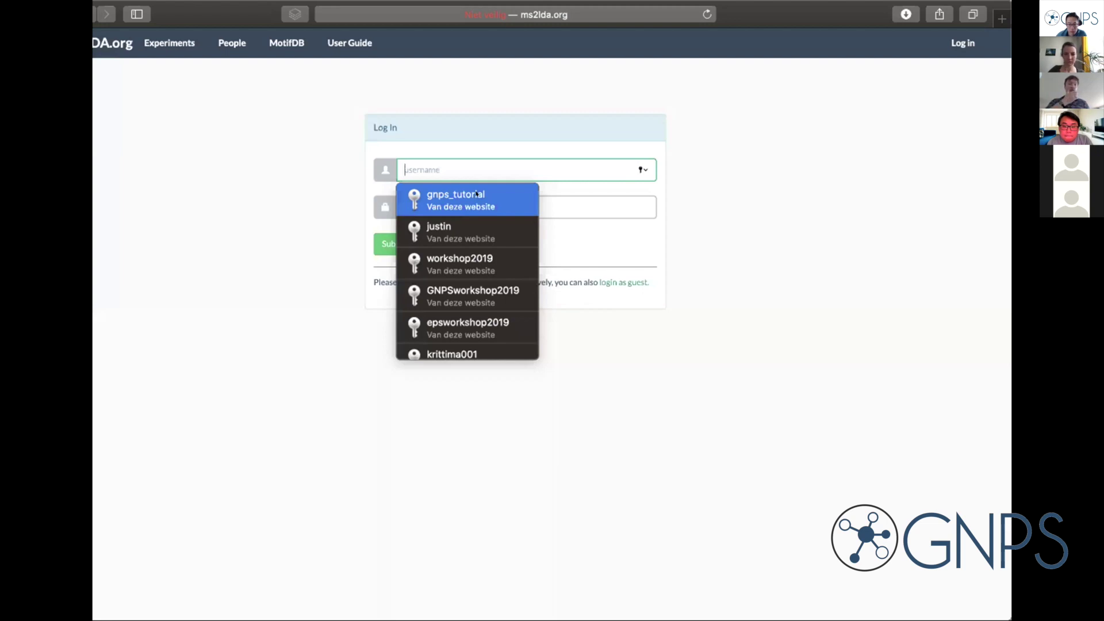
left_click(440, 316)
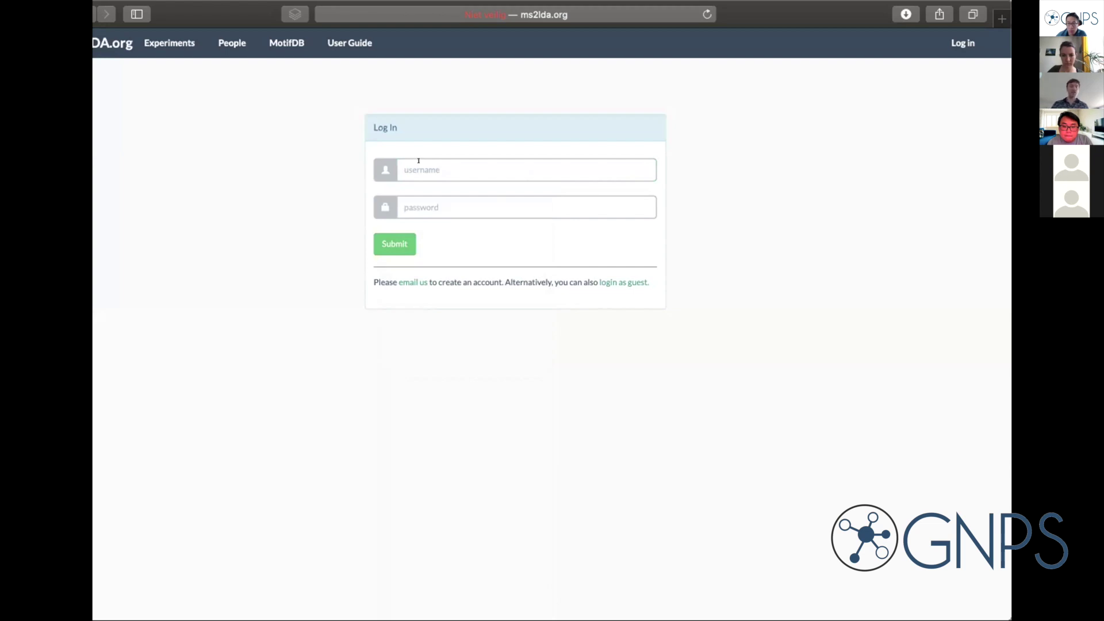
left_click(420, 167)
left_click(432, 194)
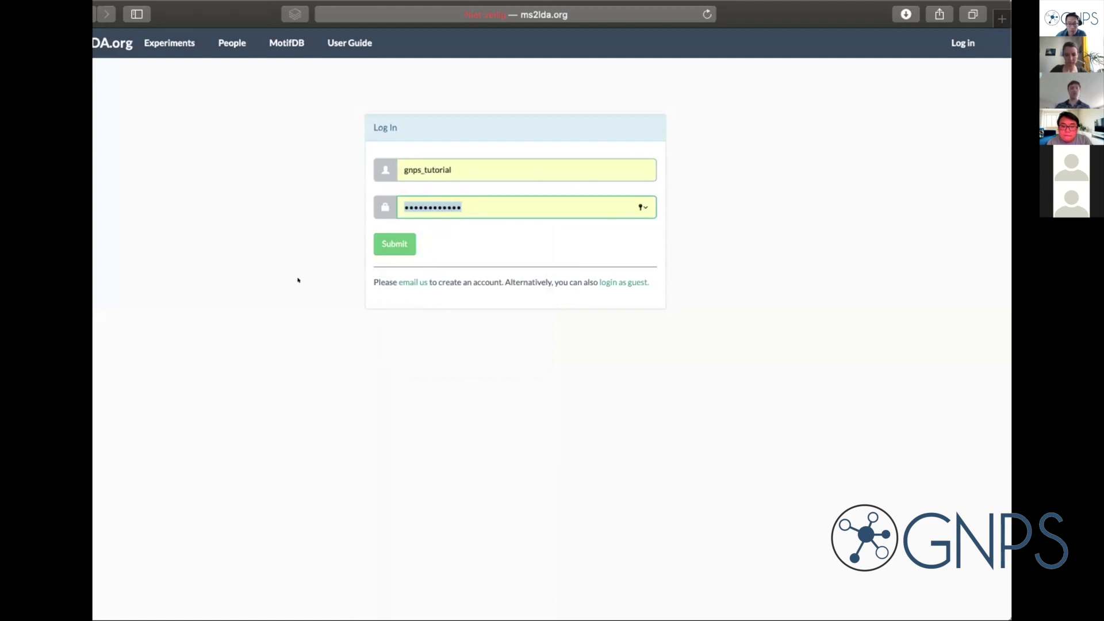
left_click(383, 243)
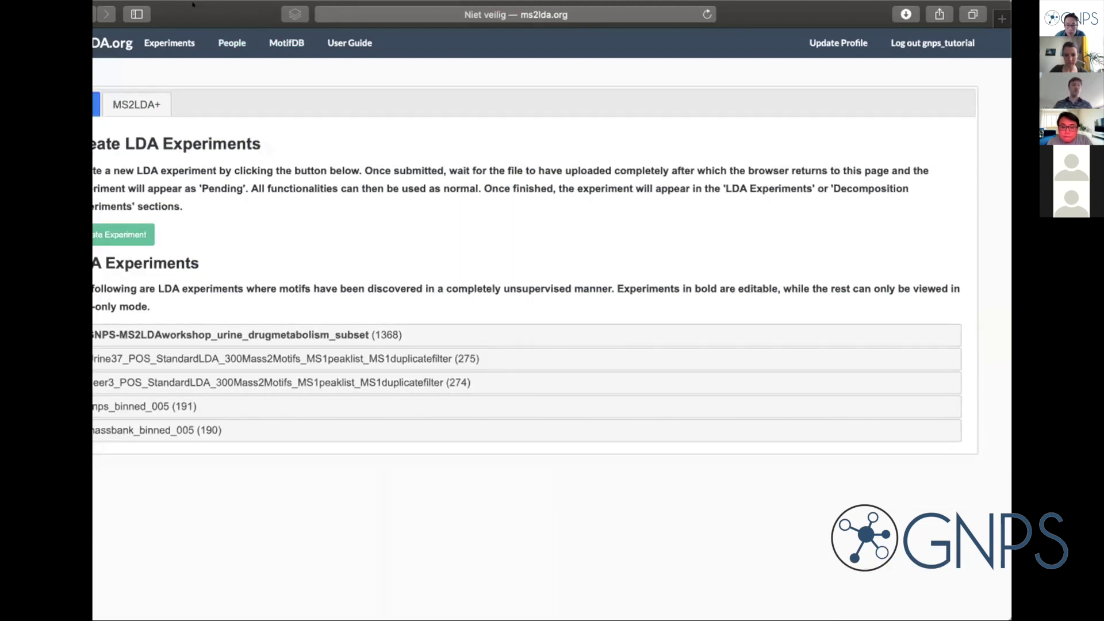
Expand the GNPS-MS2LDAworkshop_urine_drugmetabolism_subset experiment's action buttons and scroll down to them.
left_click_drag(193, 5, 229, 4)
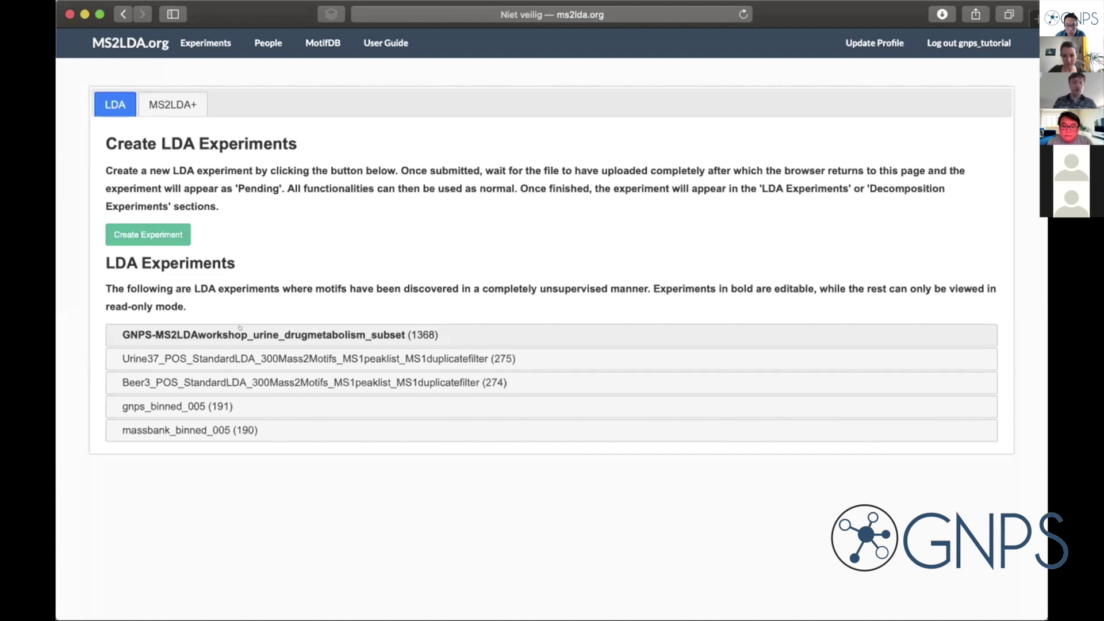
left_click(241, 331)
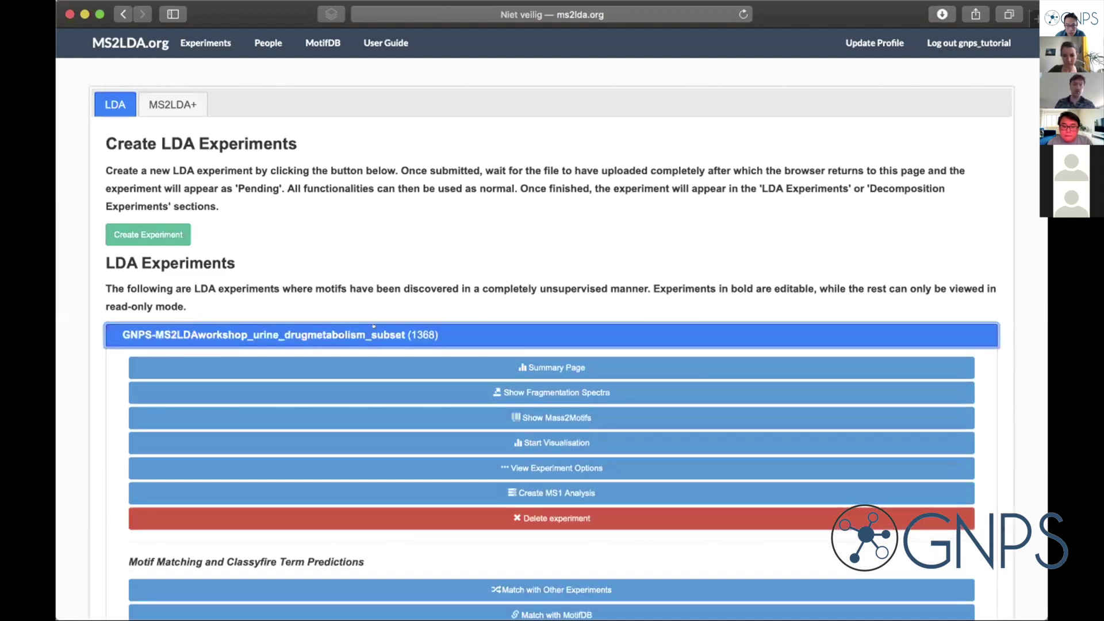
left_click(374, 326)
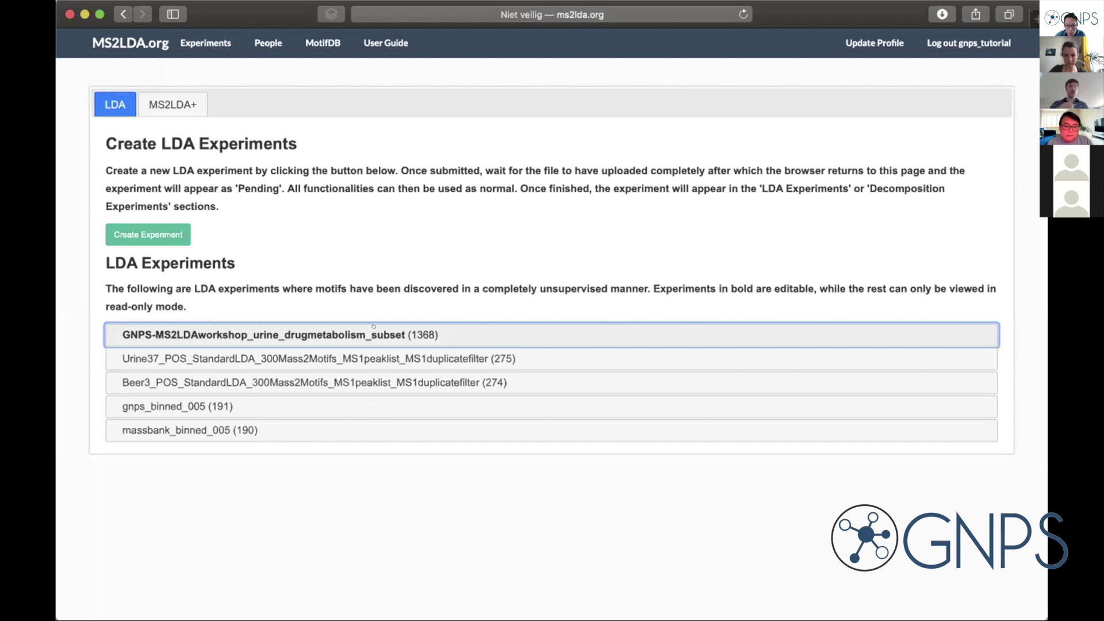
left_click(373, 325)
scroll(655, 589, "down", 3)
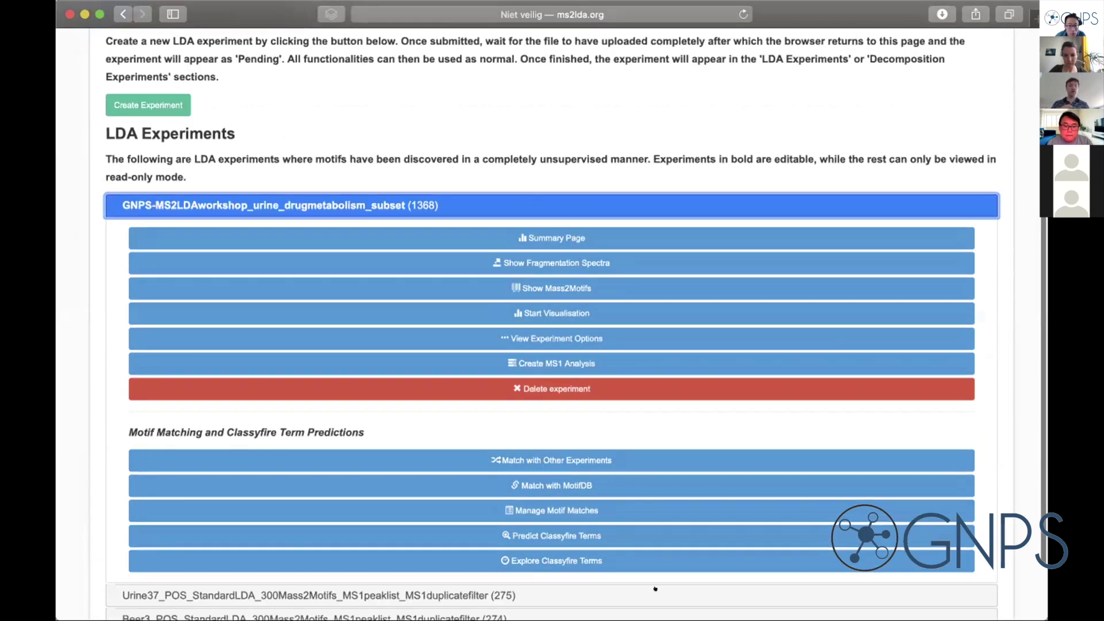
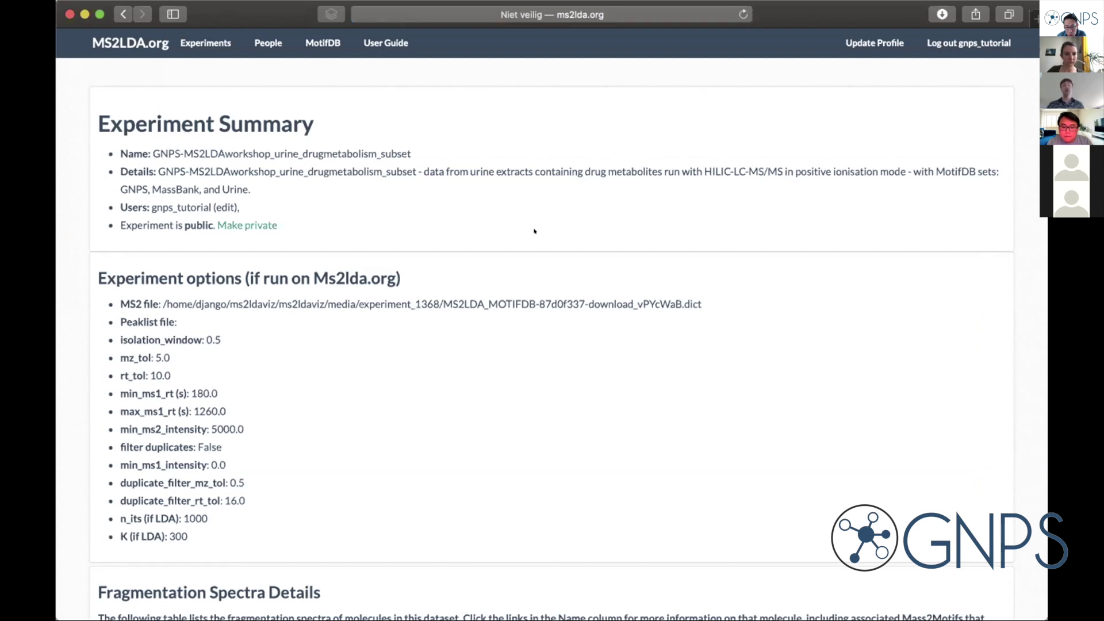
scroll(485, 360, "down", 2)
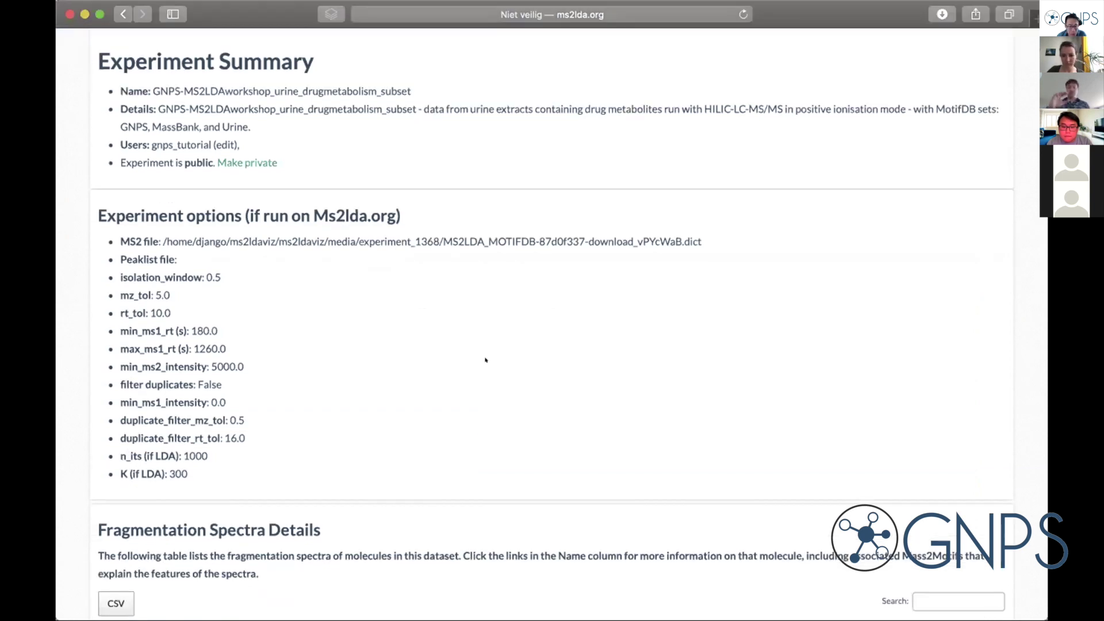
scroll(486, 360, "up", 1)
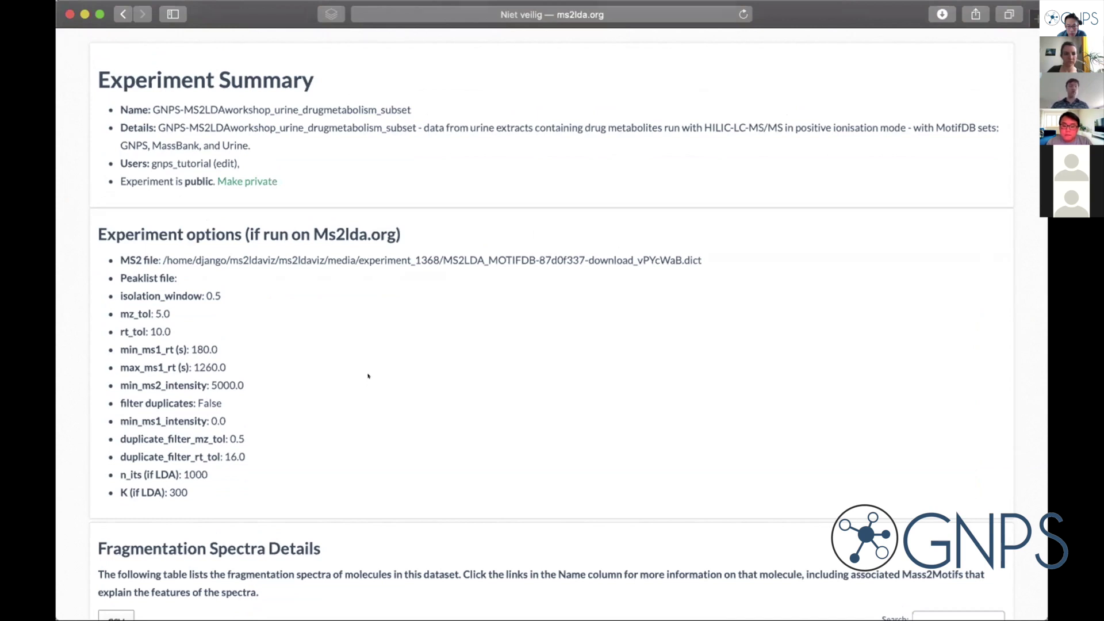
scroll(368, 376, "down", 3)
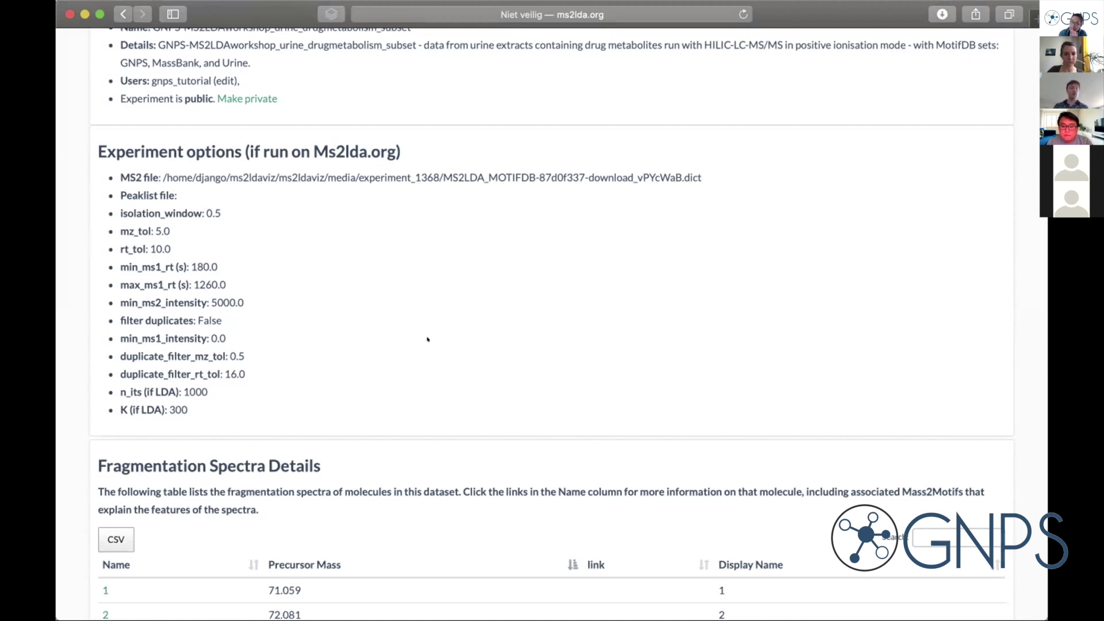
scroll(441, 315, "down", 5)
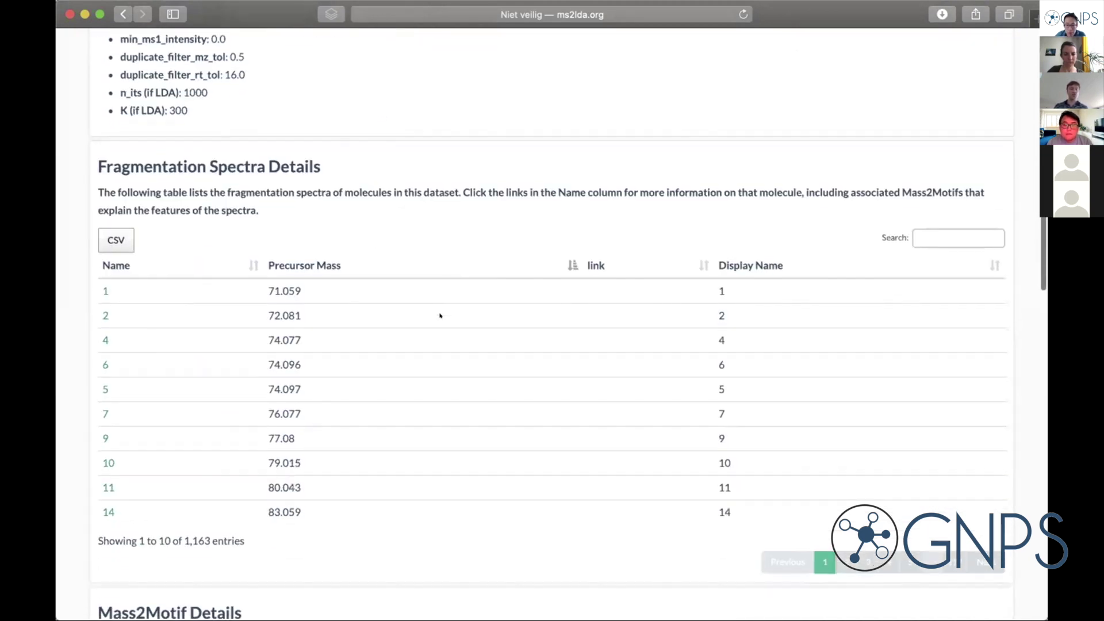
scroll(440, 315, "down", 10)
scroll(440, 314, "up", 1)
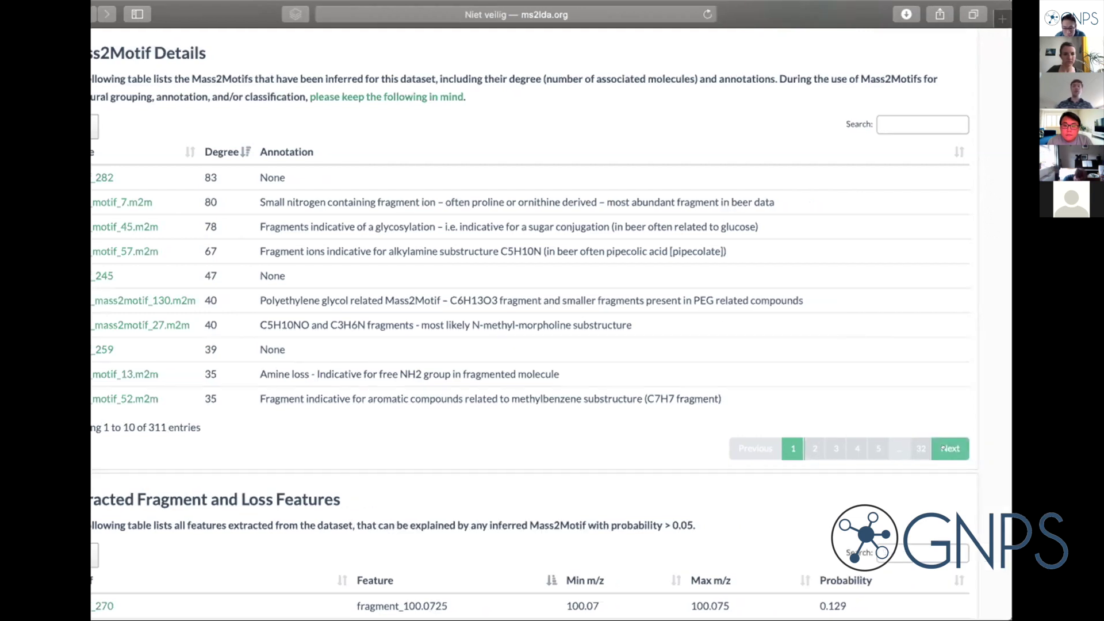
Page through the Mass2Motif table, then sort it by Degree, lowest first.
left_click(944, 449)
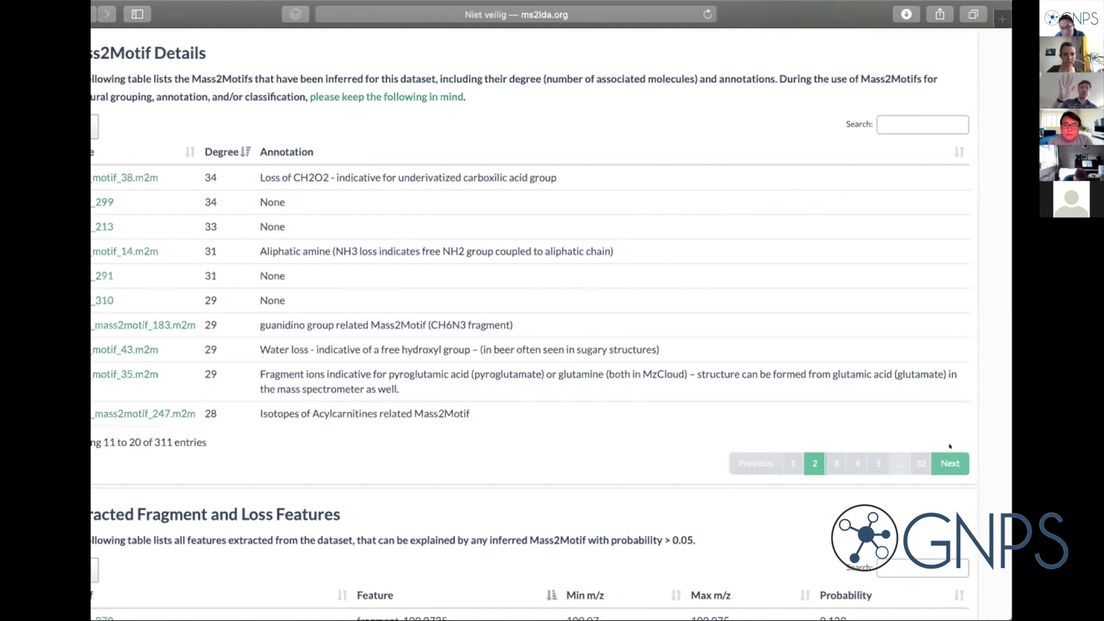
left_click(944, 456)
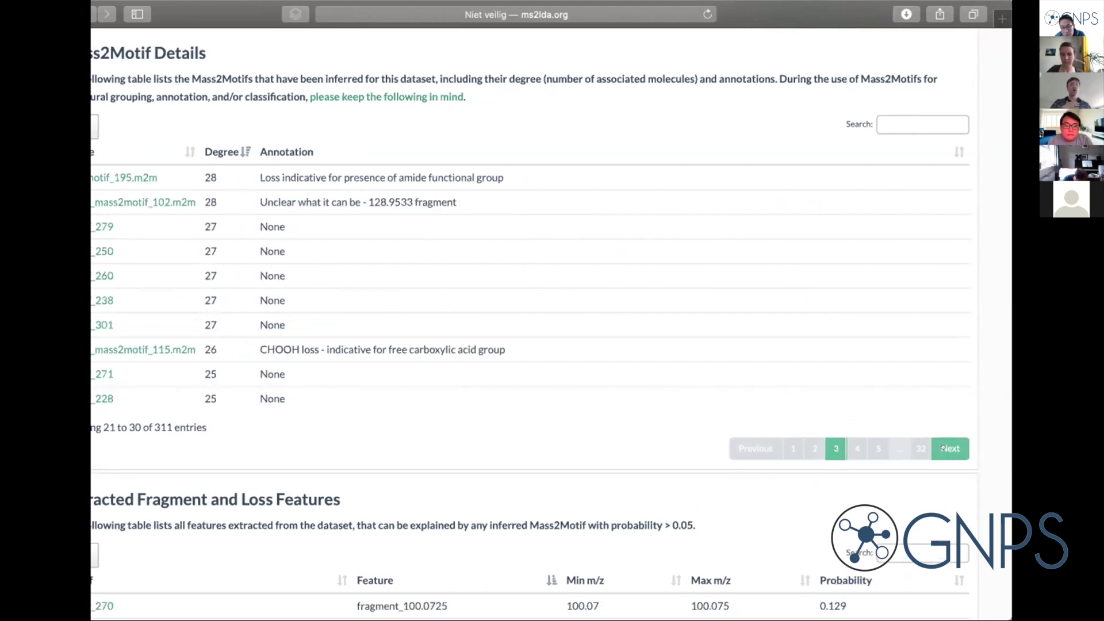
left_click(944, 448)
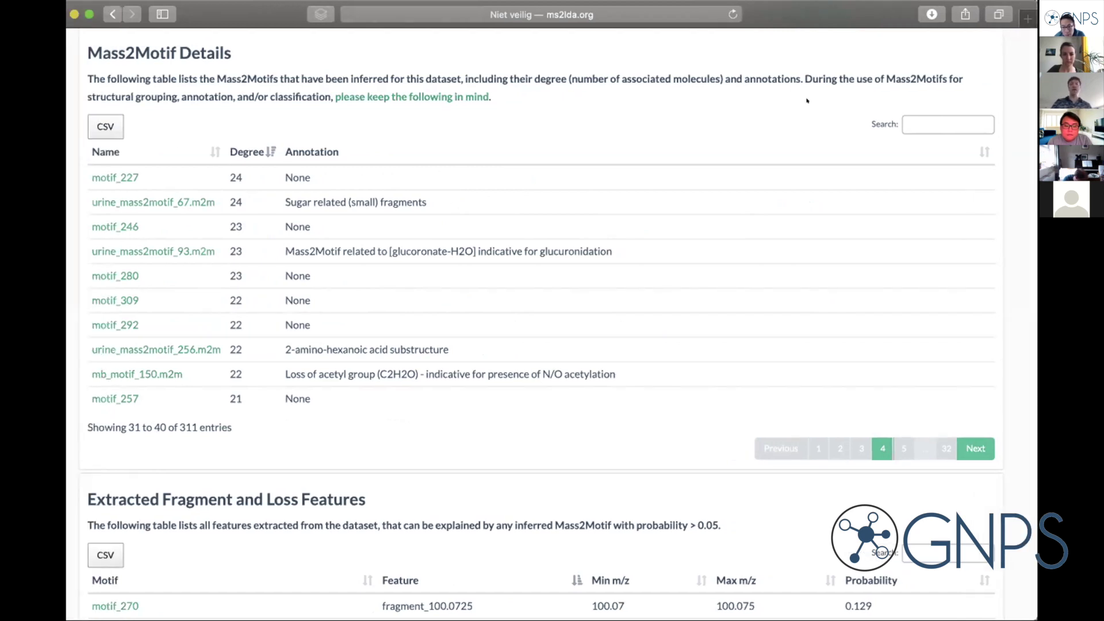
left_click(250, 149)
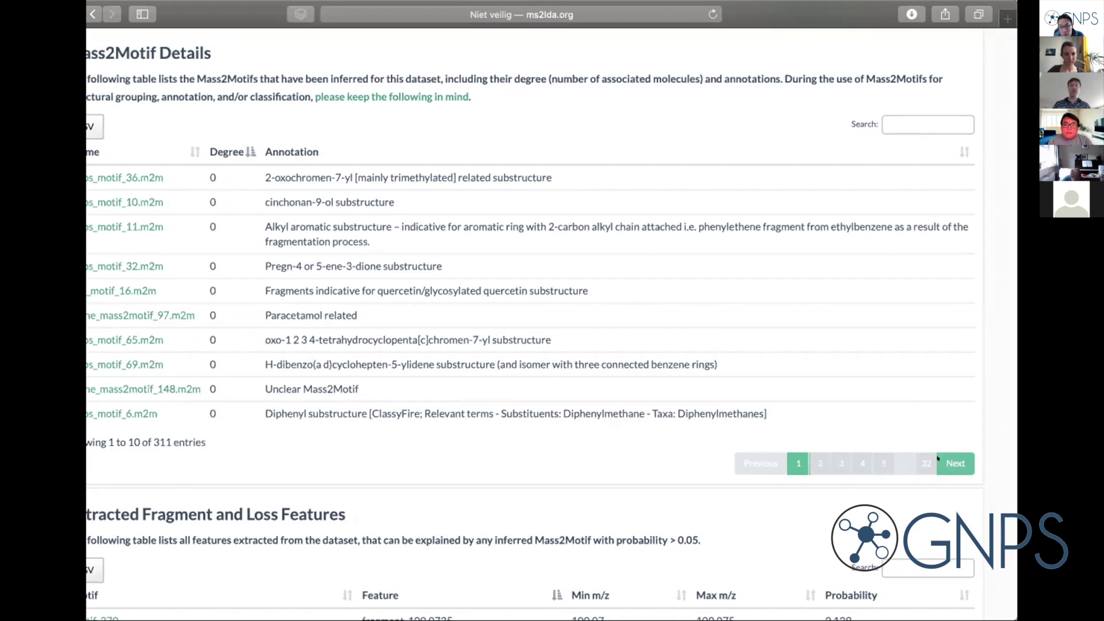
Page to motif entries 111–120 and open the hexose-loss motif in a new tab.
left_click(947, 460)
left_click(938, 459)
left_click(938, 458)
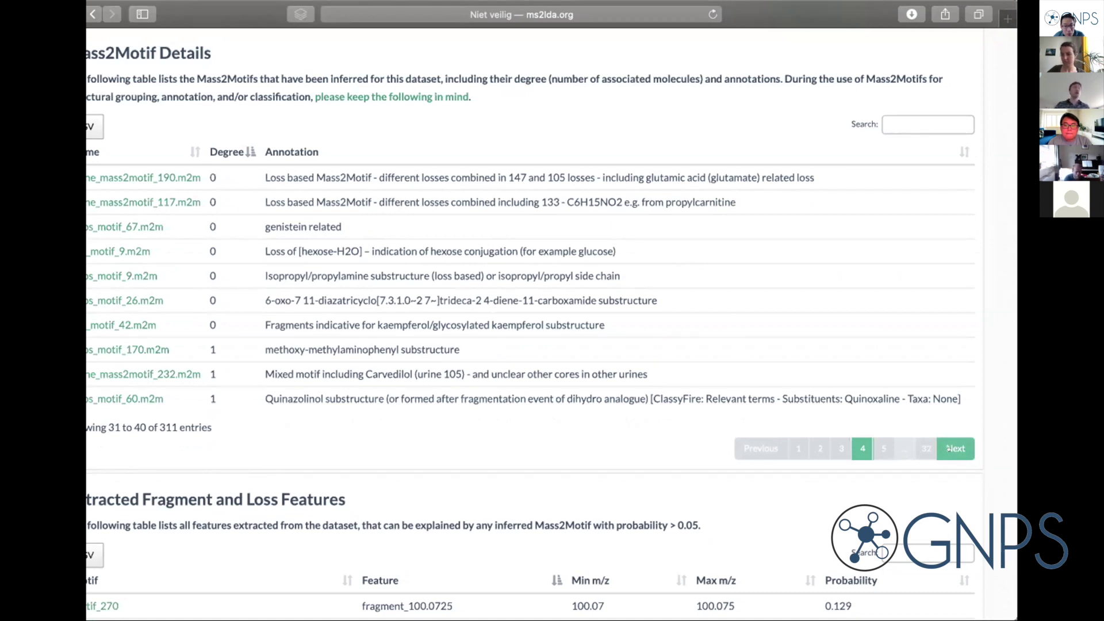
left_click(948, 448)
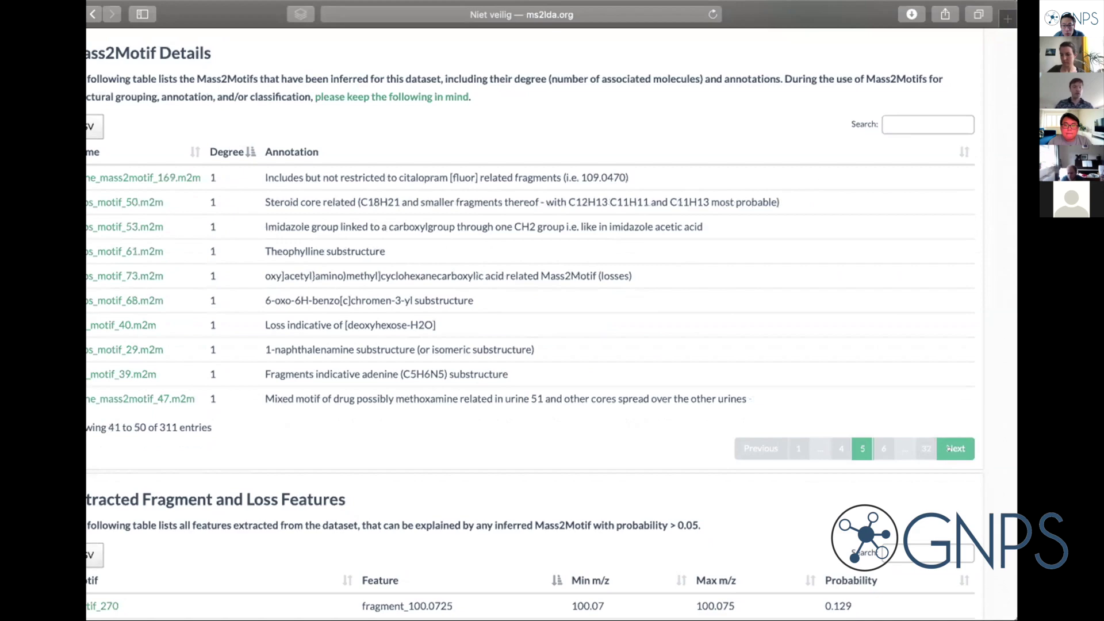
left_click(949, 448)
left_click(948, 448)
left_click(949, 448)
left_click(949, 448)
left_click(948, 448)
left_click(949, 455)
left_click(949, 454)
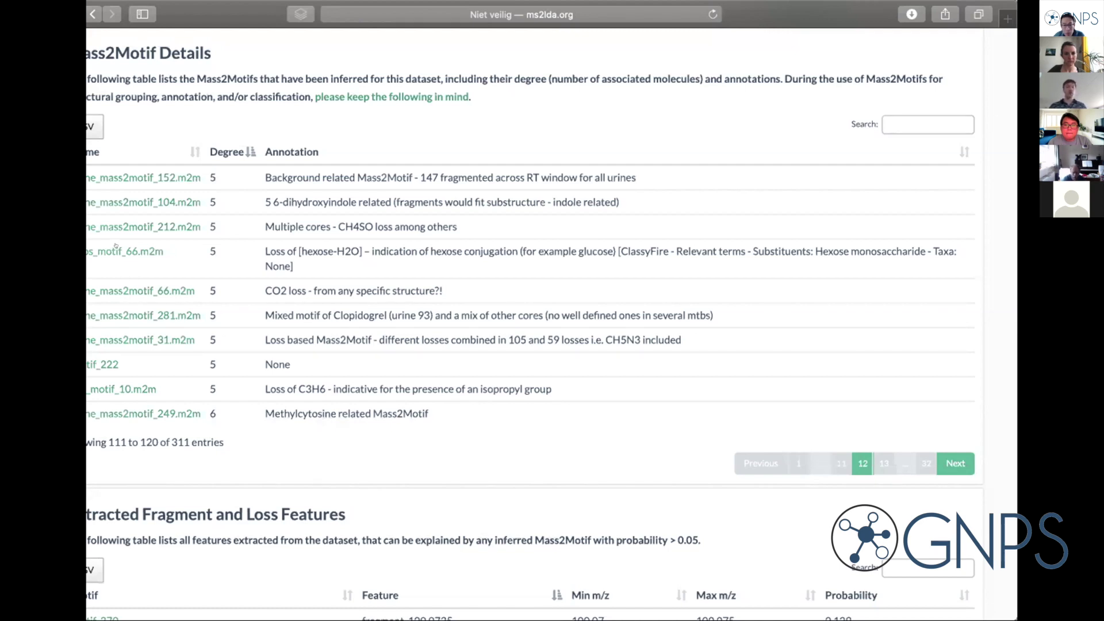
right_click(136, 252)
left_click(141, 257)
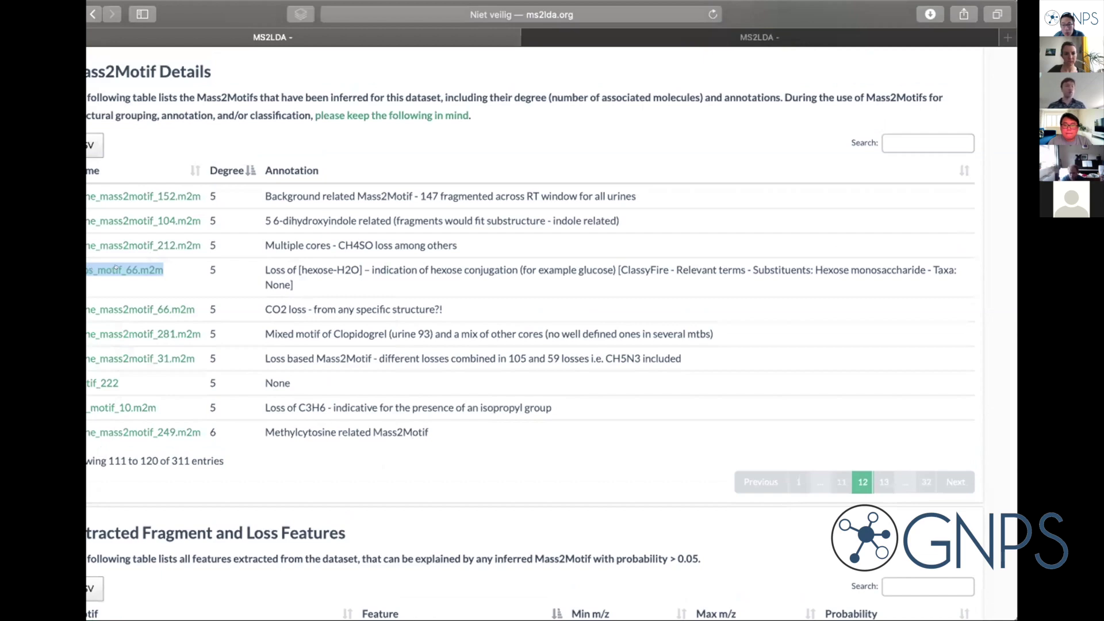
Switch to the gnps_motif_66.m2m tab and scroll down to its Fragmentation Spectra Plot.
left_click(663, 35)
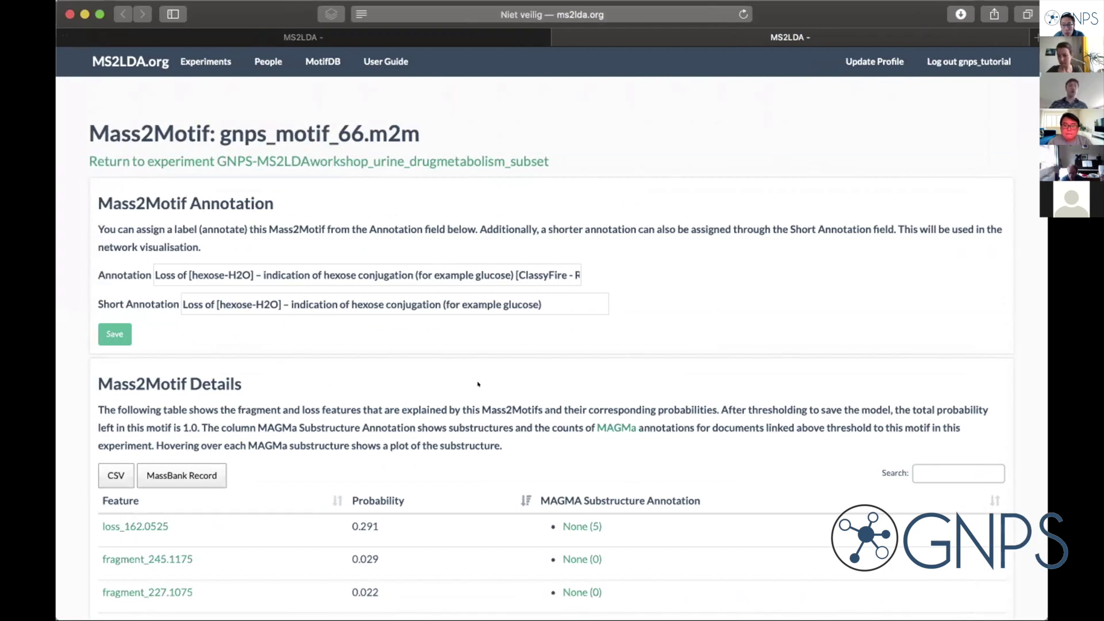
scroll(478, 384, "down", 5)
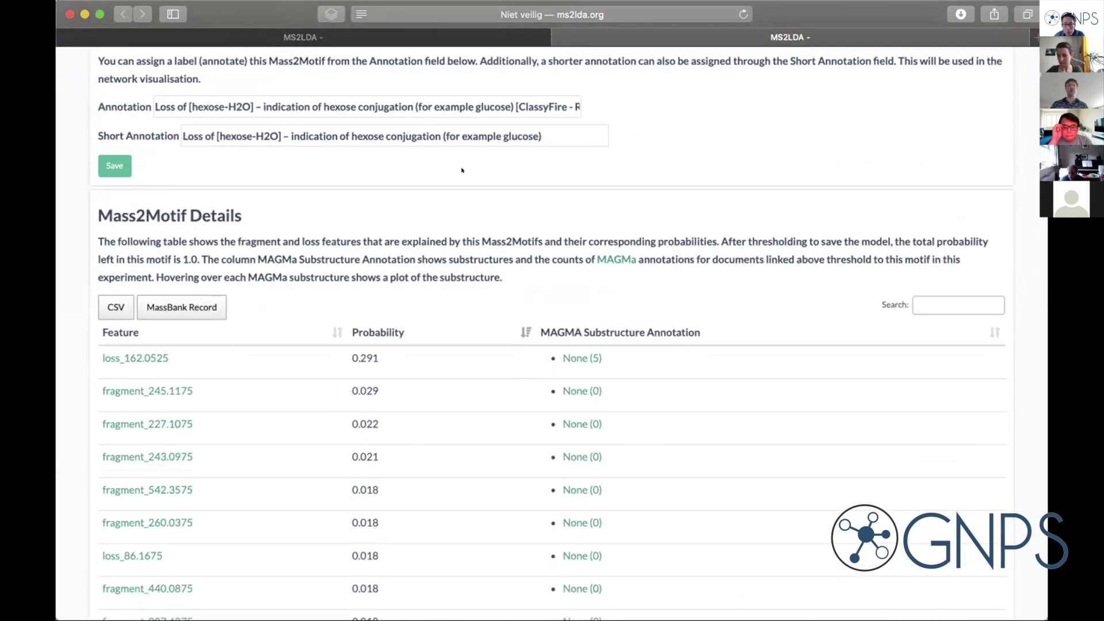
scroll(498, 243, "down", 15)
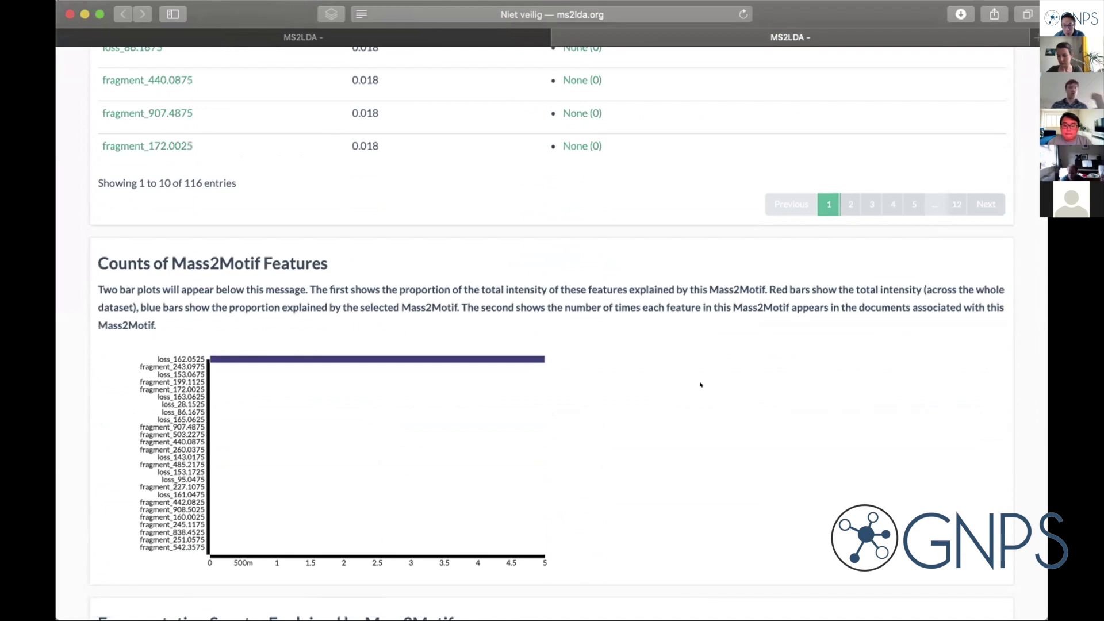
scroll(701, 385, "down", 10)
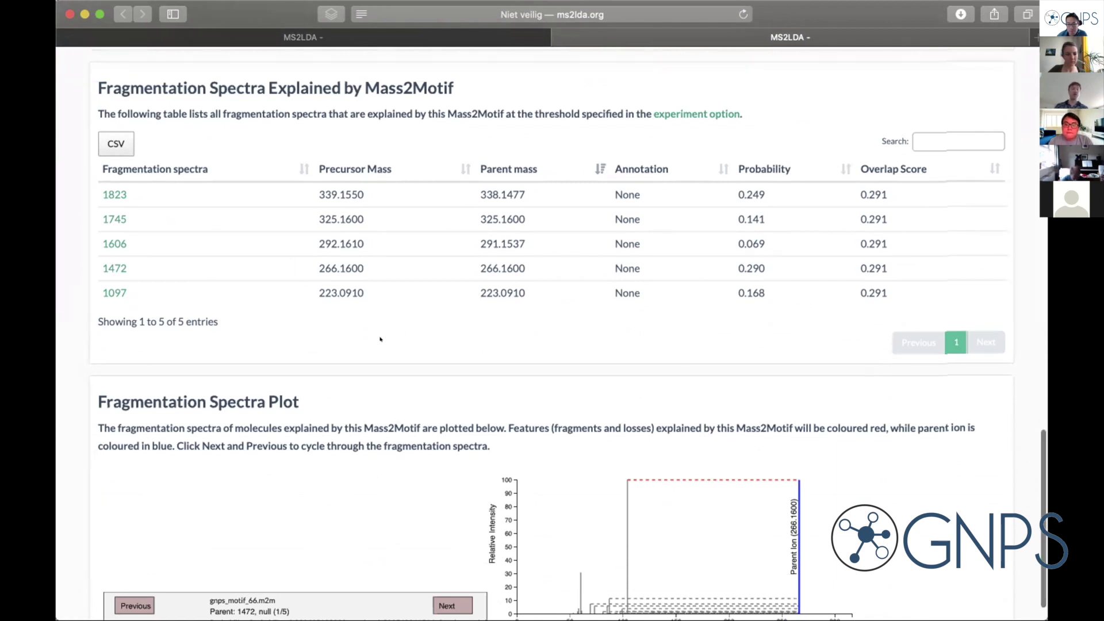
scroll(382, 340, "down", 1)
mouse_move(689, 443)
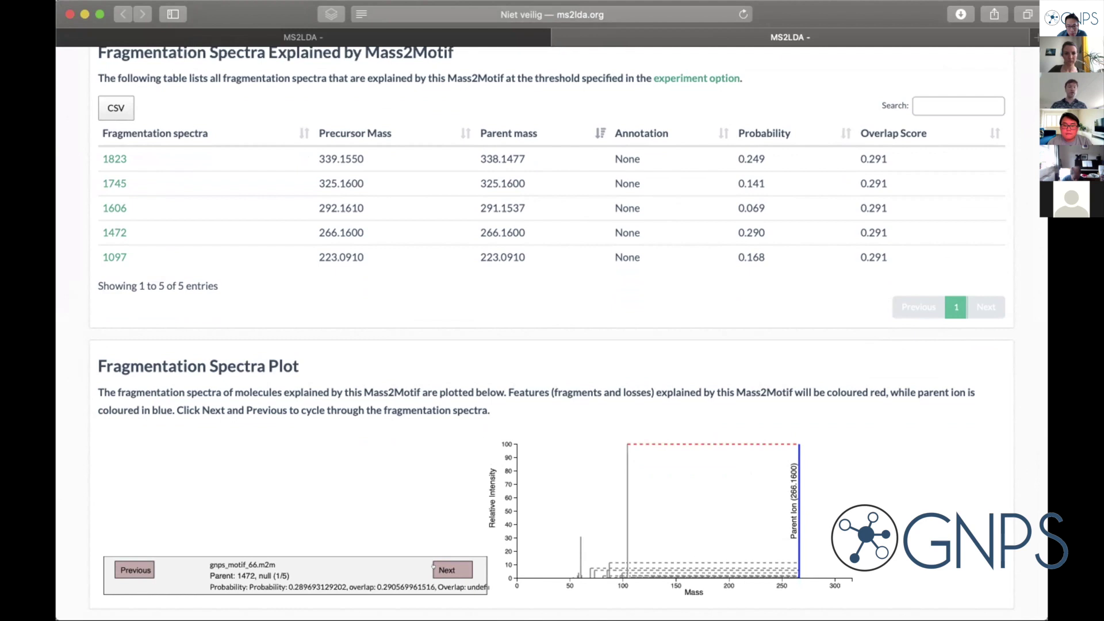
Cycle through its five explained spectra, including parent 1745, then return to the top.
left_click(434, 569)
left_click(435, 568)
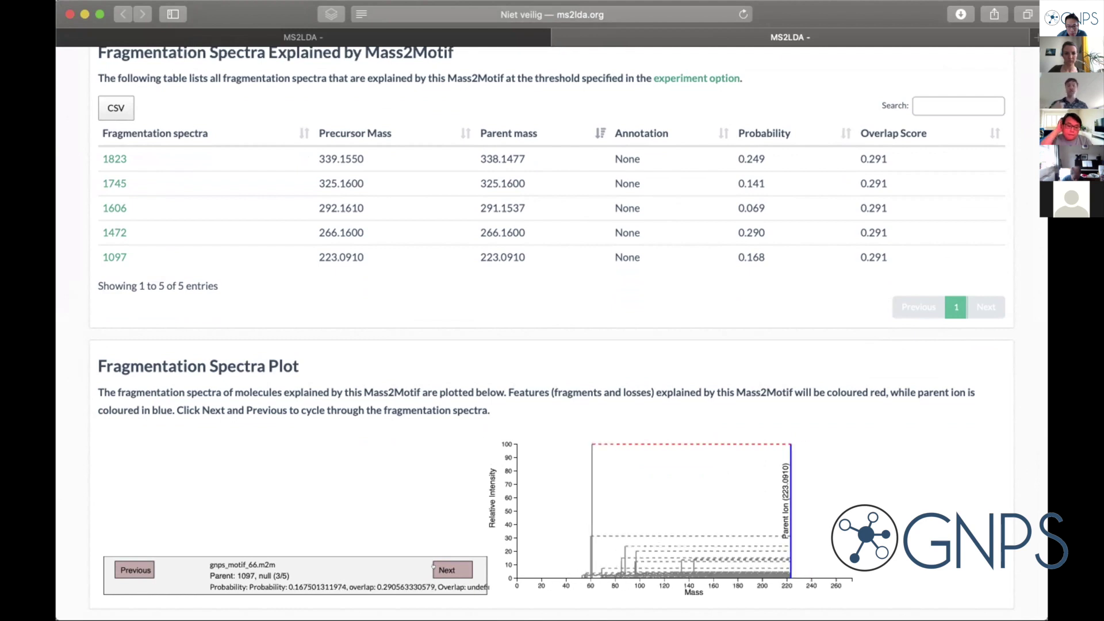
left_click(434, 568)
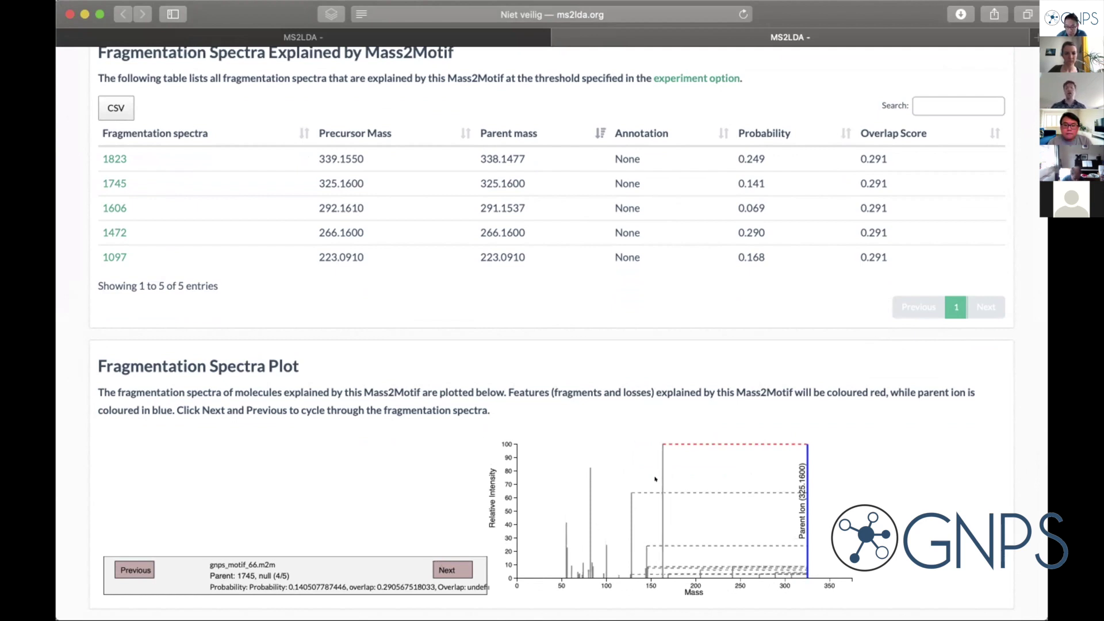
left_click(452, 569)
scroll(443, 460, "up", 15)
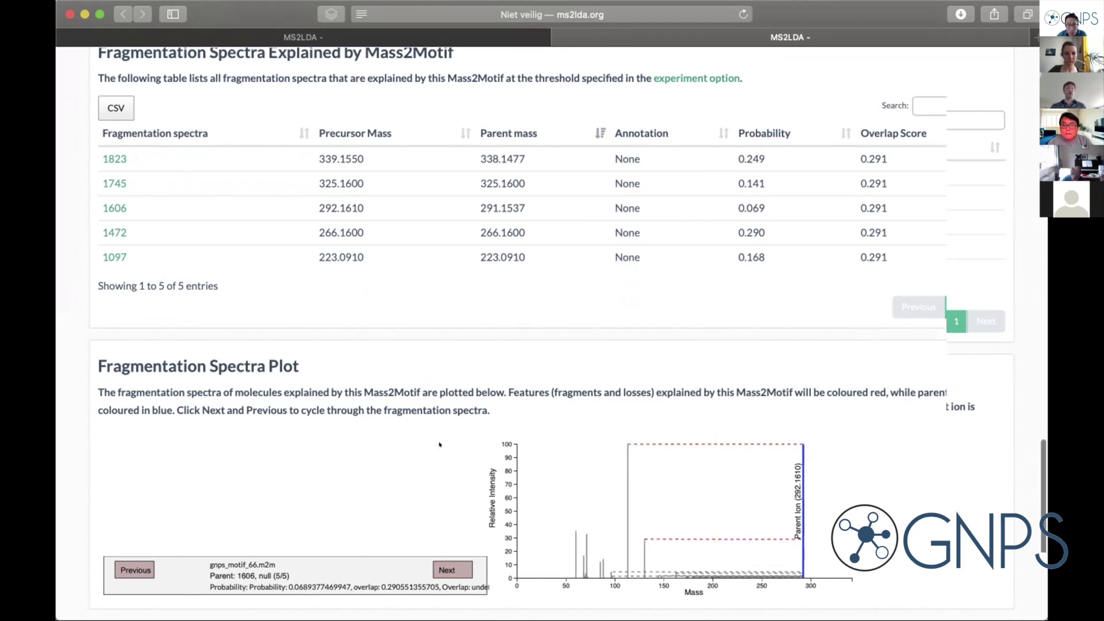
scroll(440, 445, "up", 2)
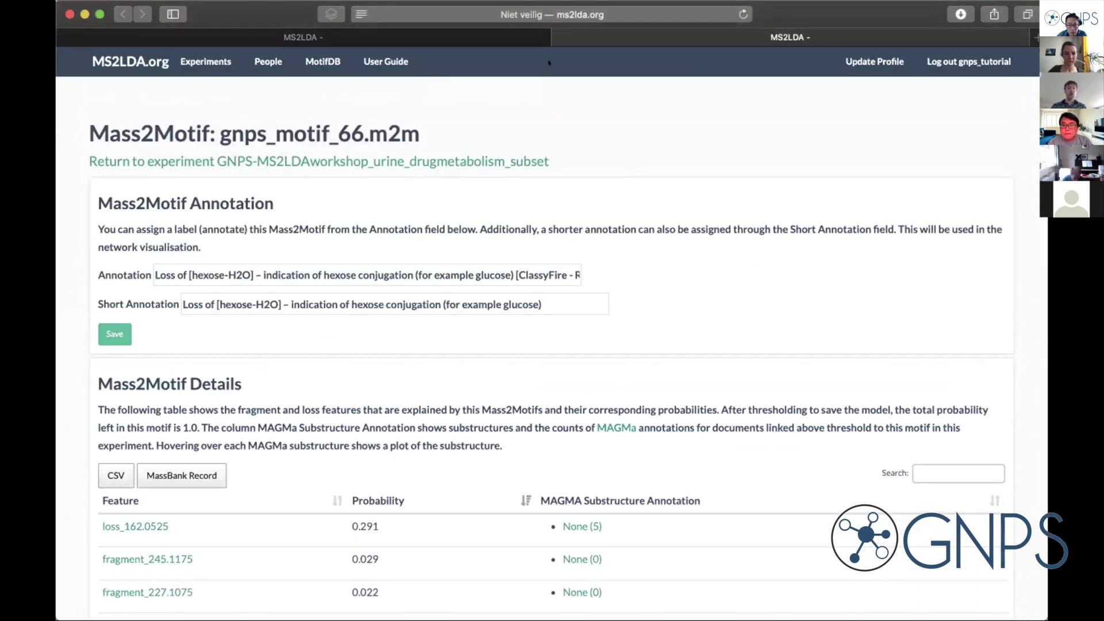
left_click(559, 37)
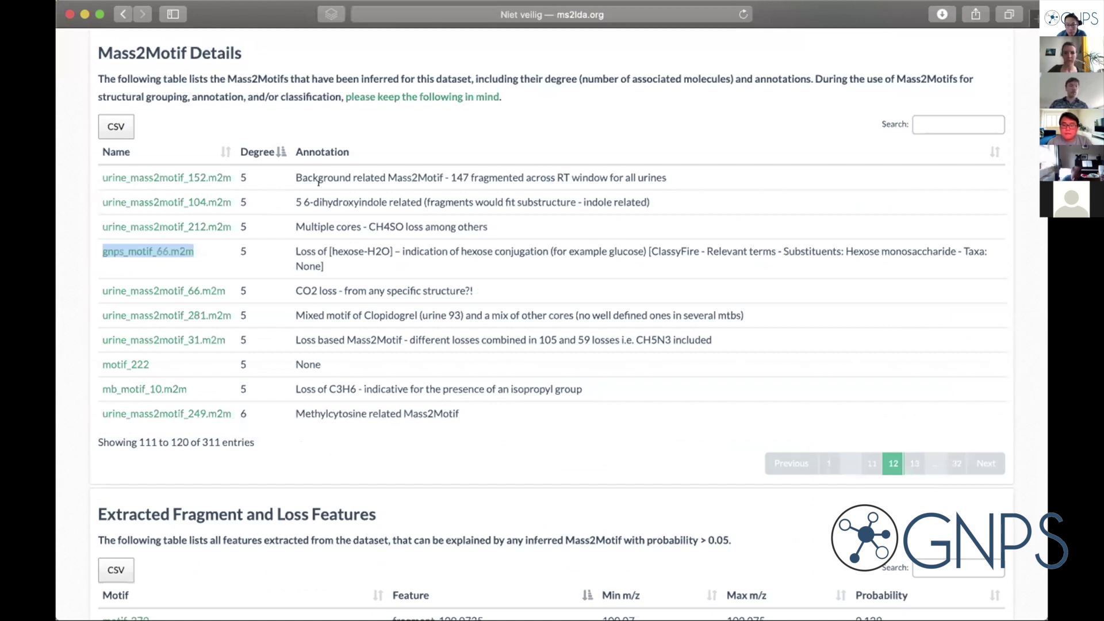
left_click(258, 152)
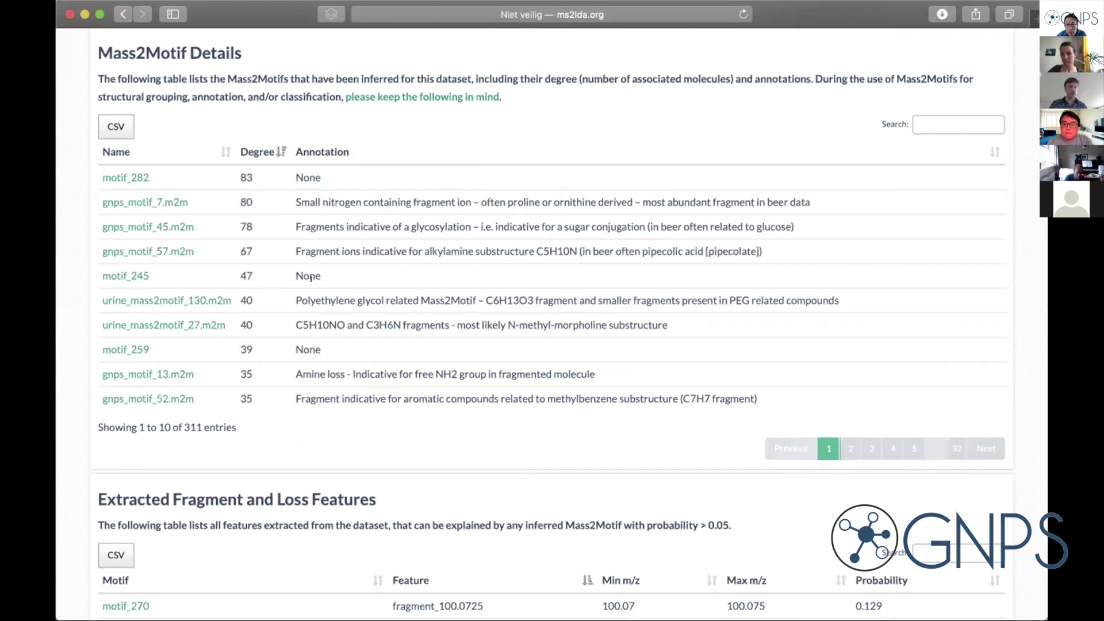
double_click(123, 345)
right_click(123, 342)
left_click(141, 352)
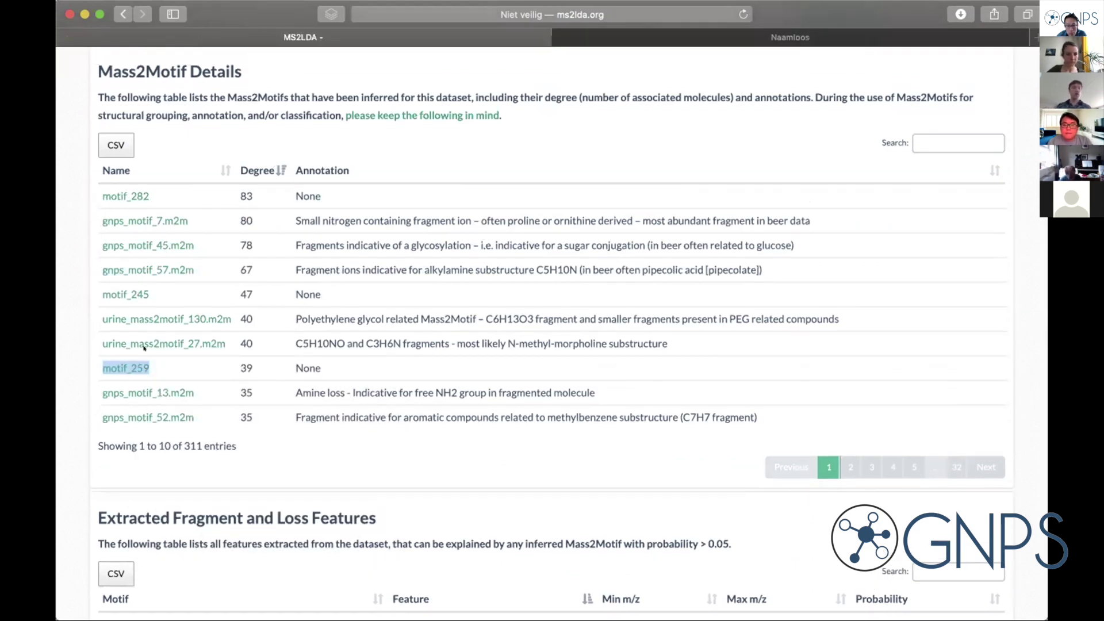
left_click(632, 34)
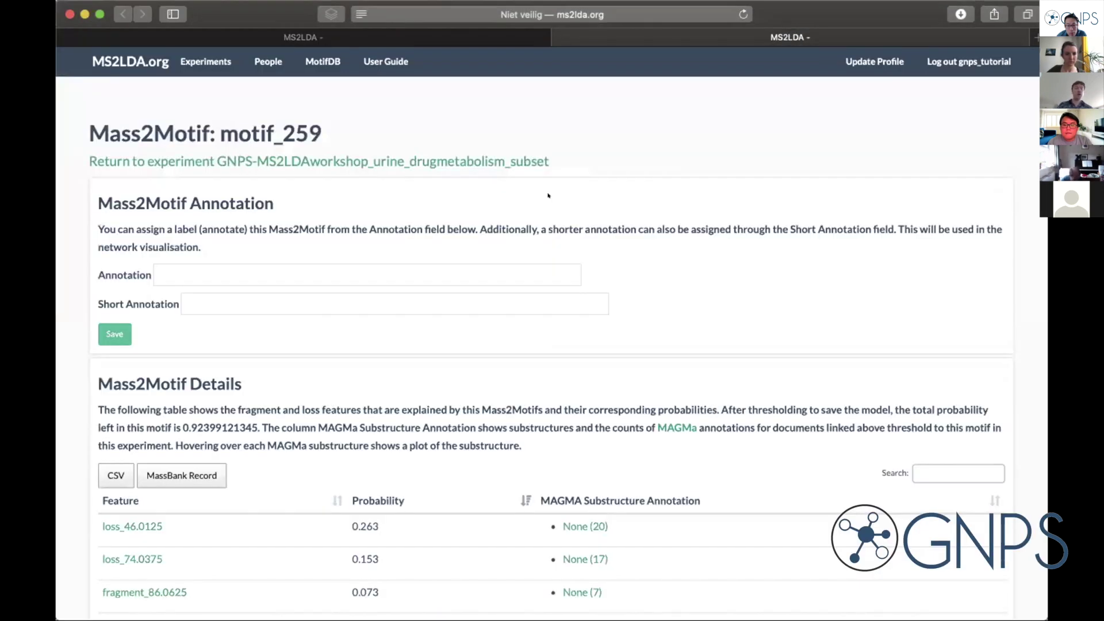
scroll(546, 338, "down", 10)
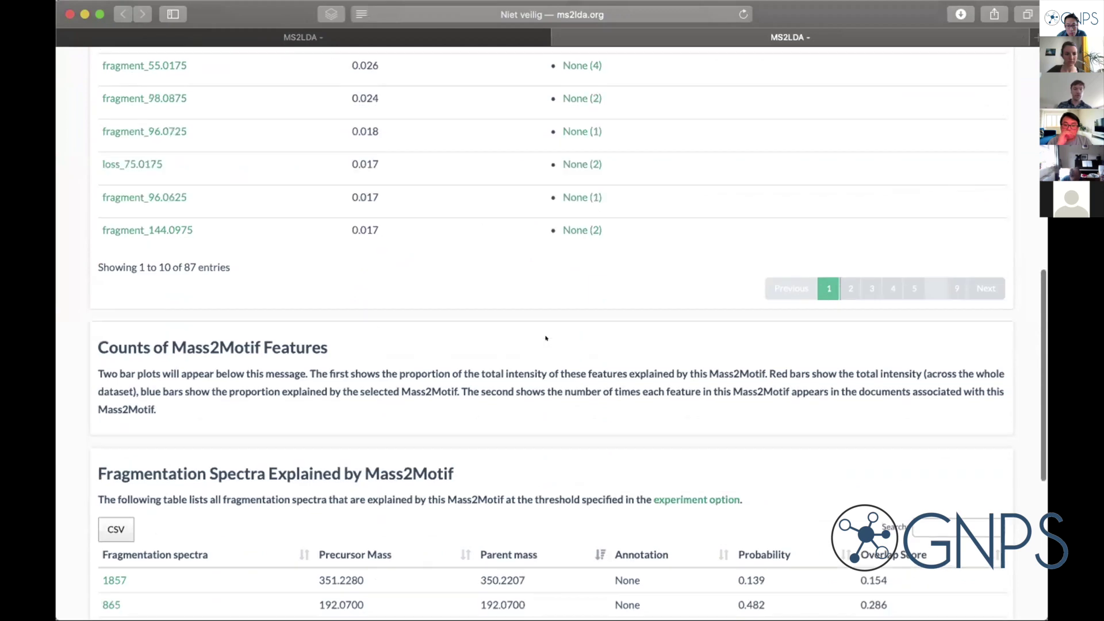
scroll(546, 338, "up", 5)
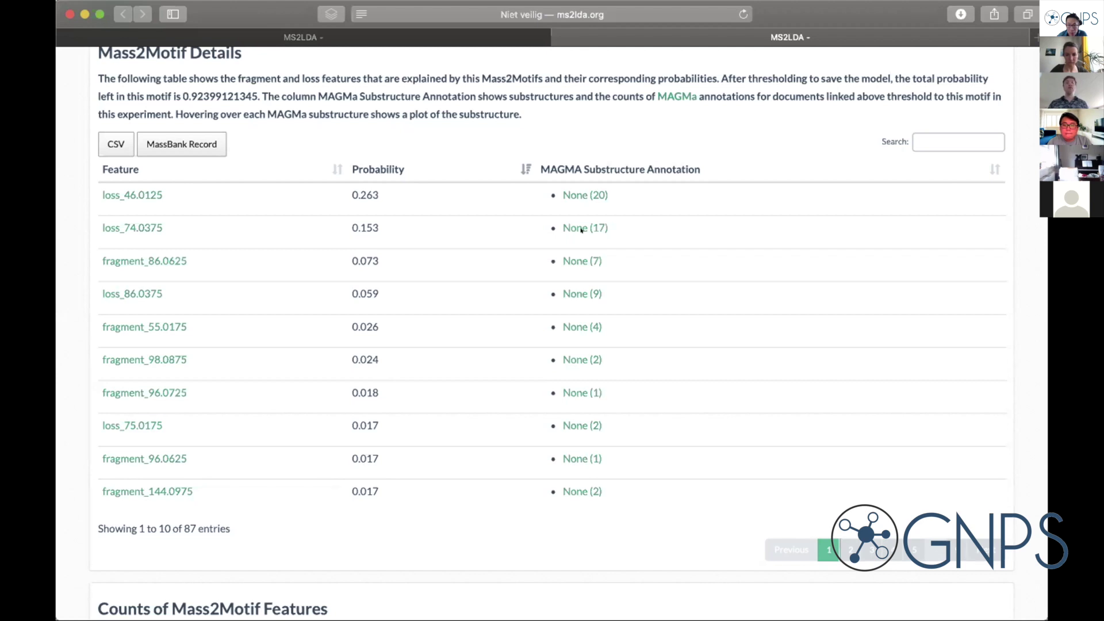
left_click(581, 196)
scroll(440, 134, "down", 2)
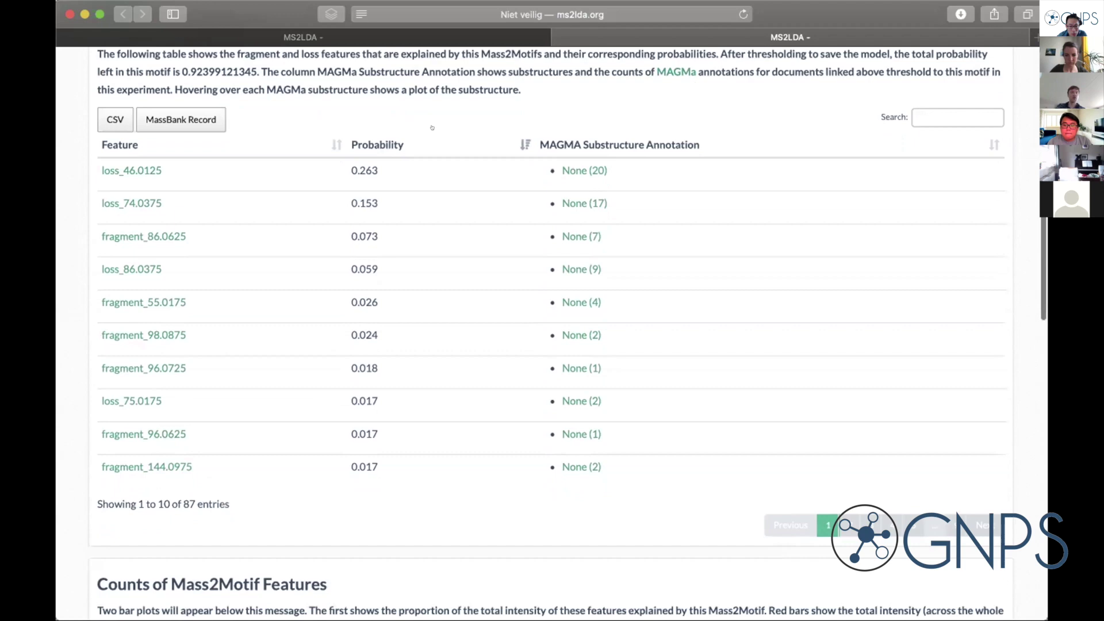
scroll(432, 127, "down", 15)
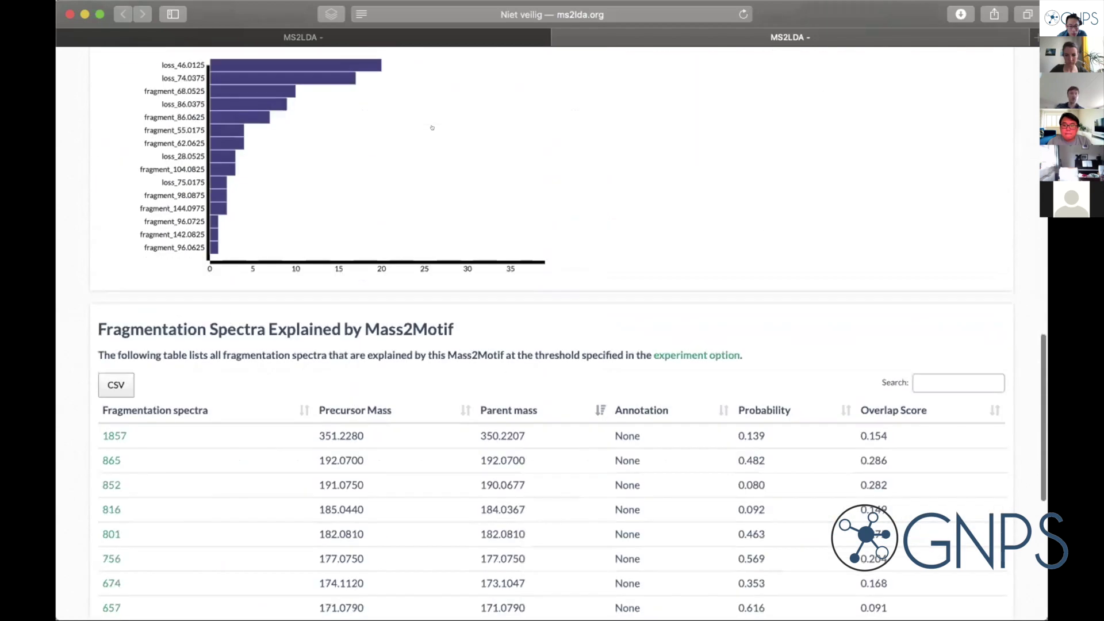
scroll(437, 128, "up", 5)
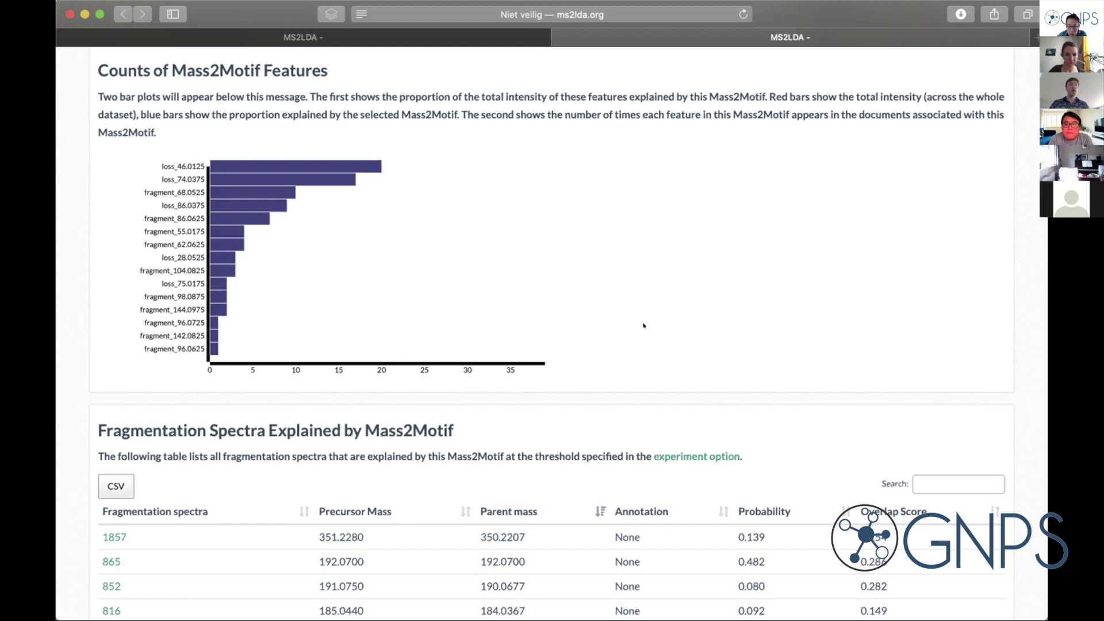
mouse_move(363, 165)
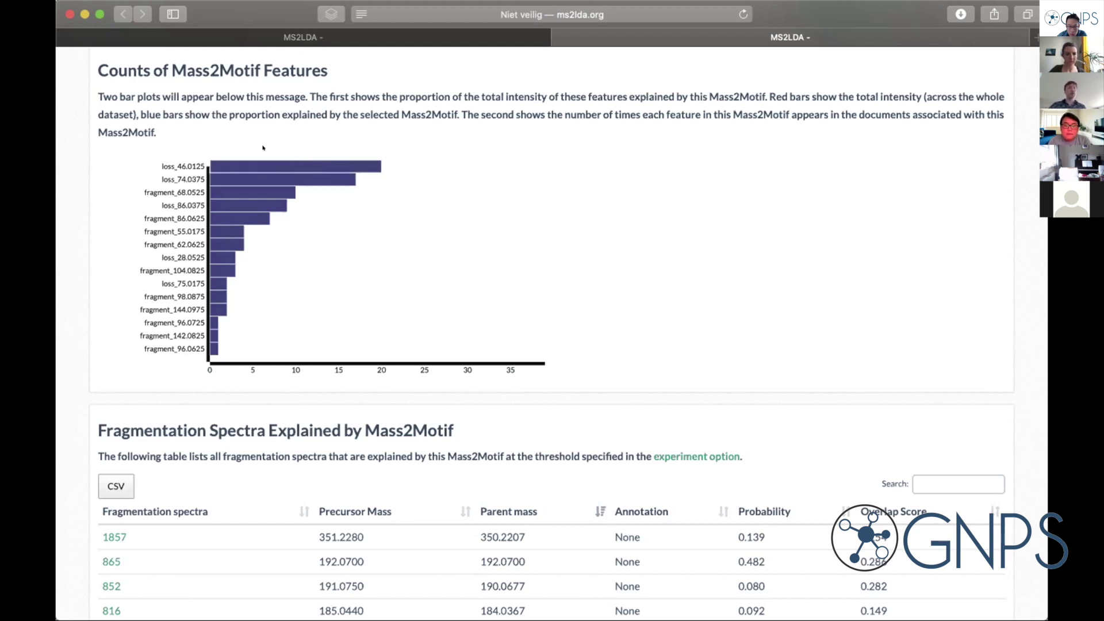
mouse_move(323, 182)
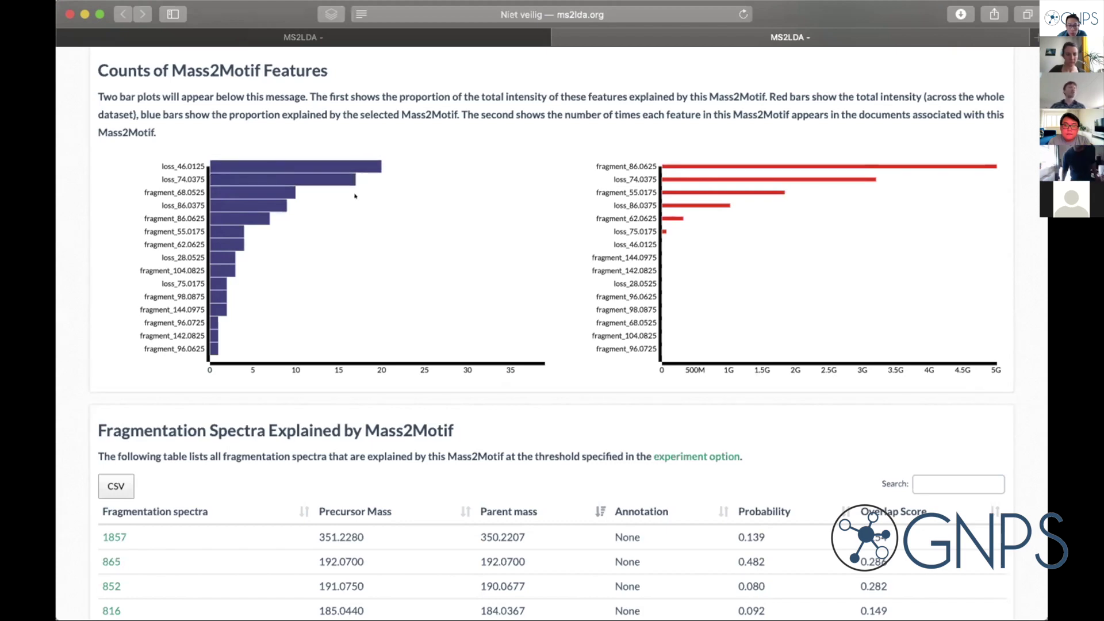
scroll(355, 197, "down", 10)
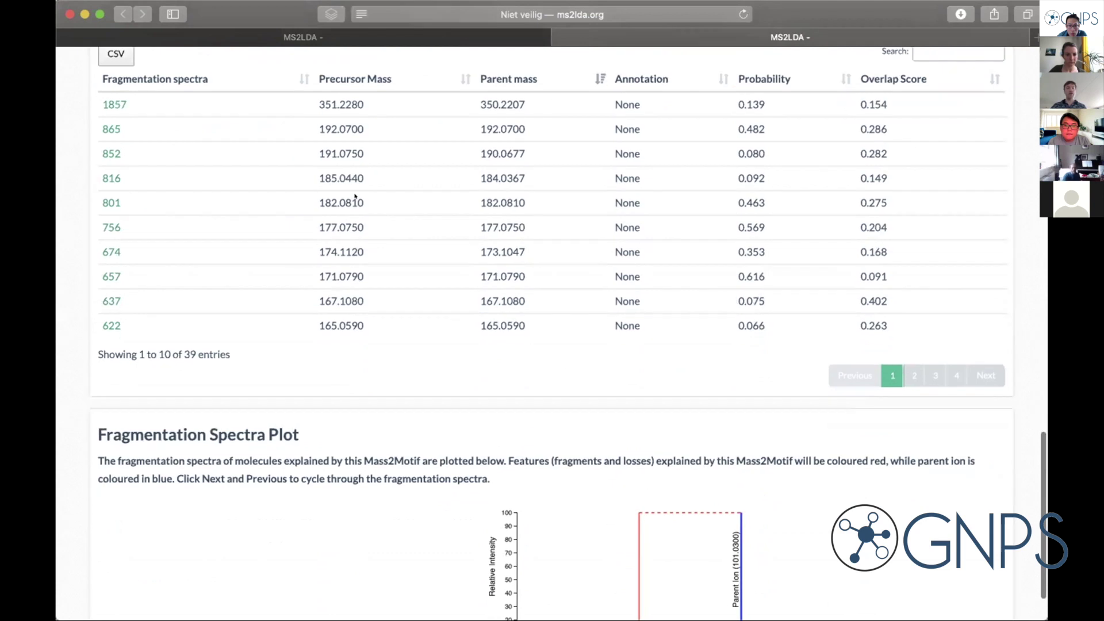
Advance motif_259's spectrum plot from 1/39 to the sixth explained spectrum.
scroll(355, 196, "down", 2)
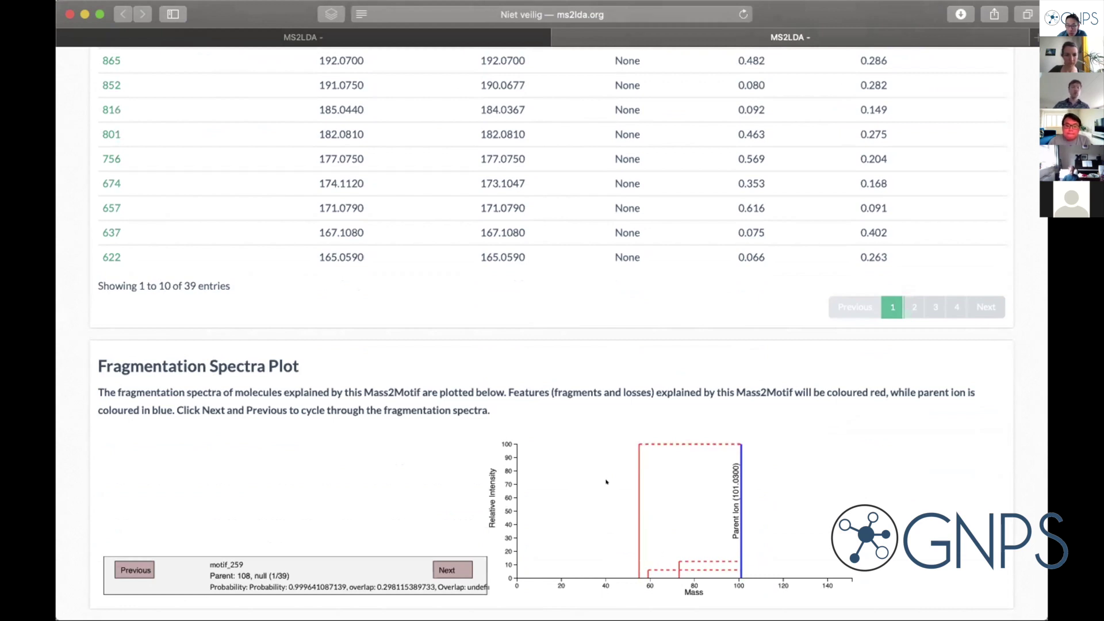
left_click(436, 567)
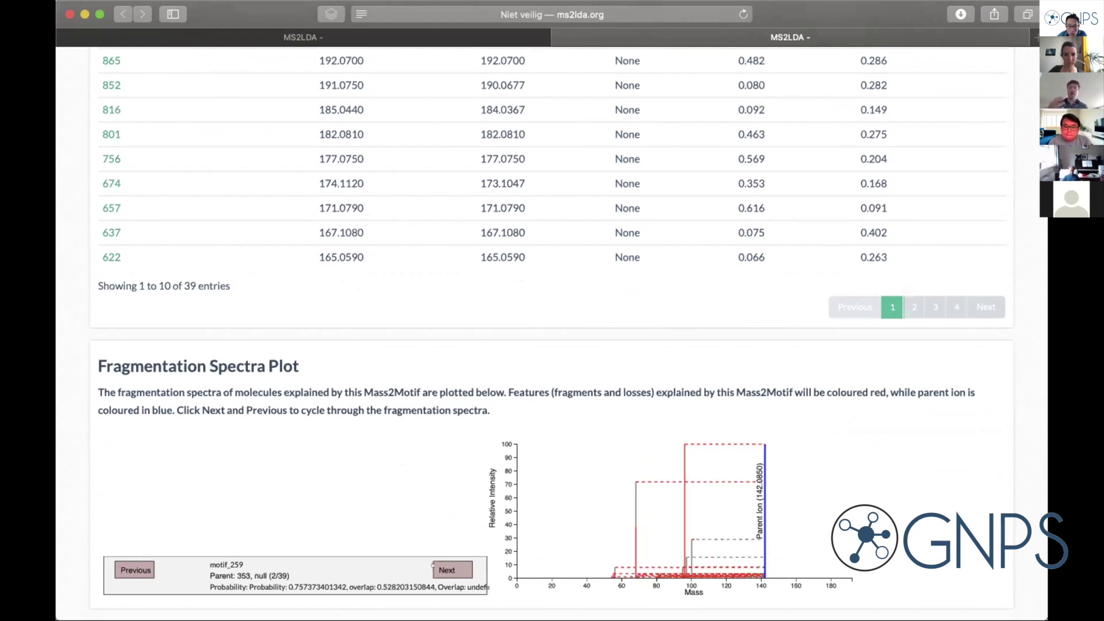
left_click(435, 566)
left_click(434, 566)
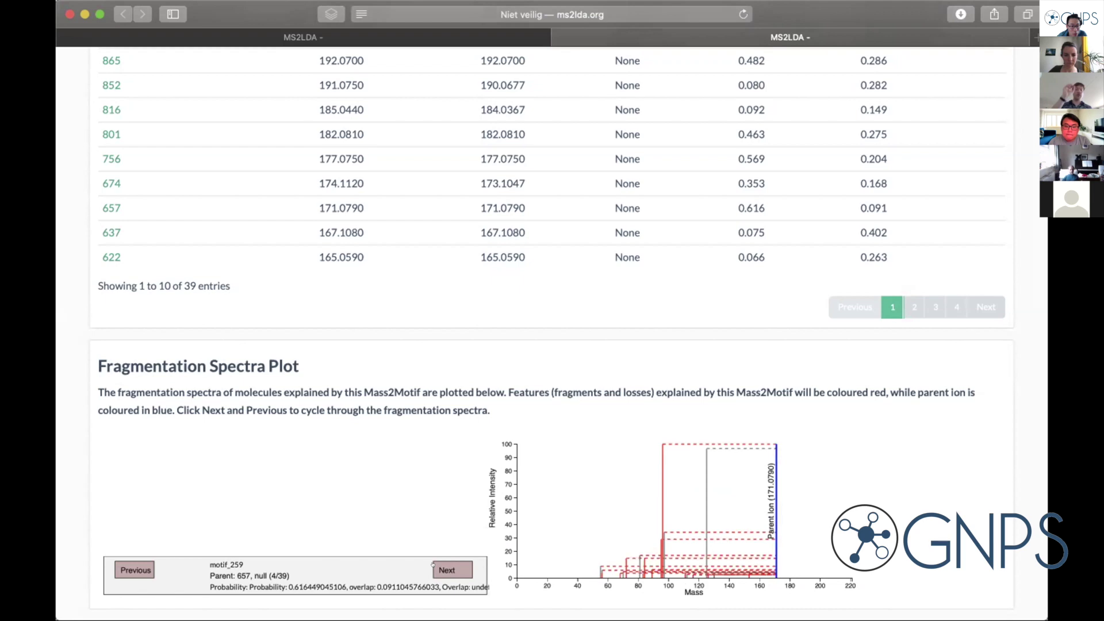
left_click(434, 566)
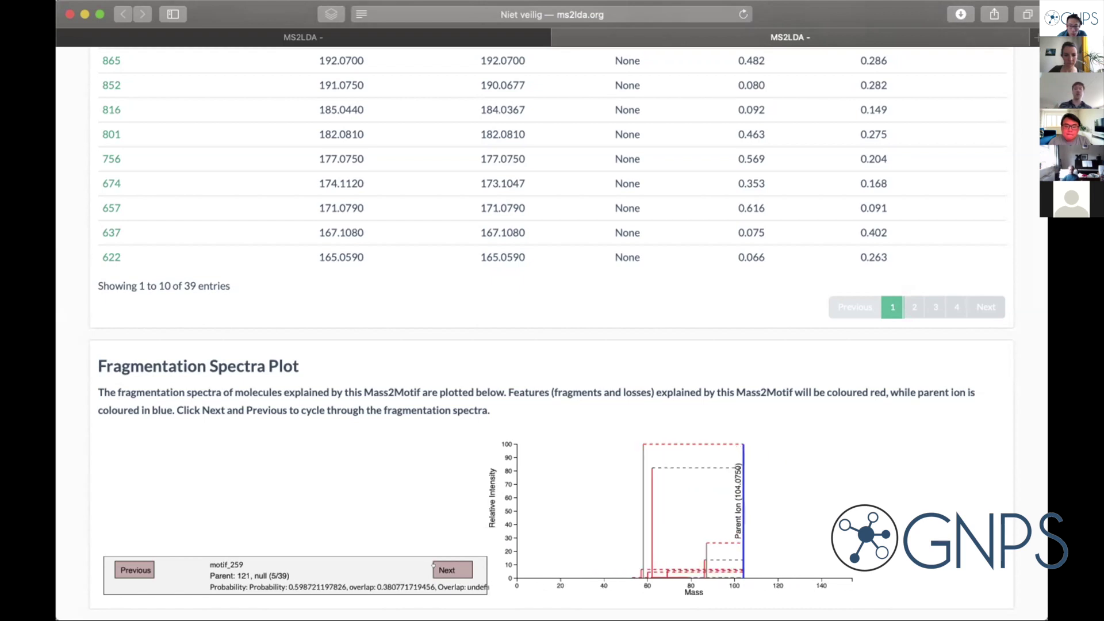
left_click(434, 566)
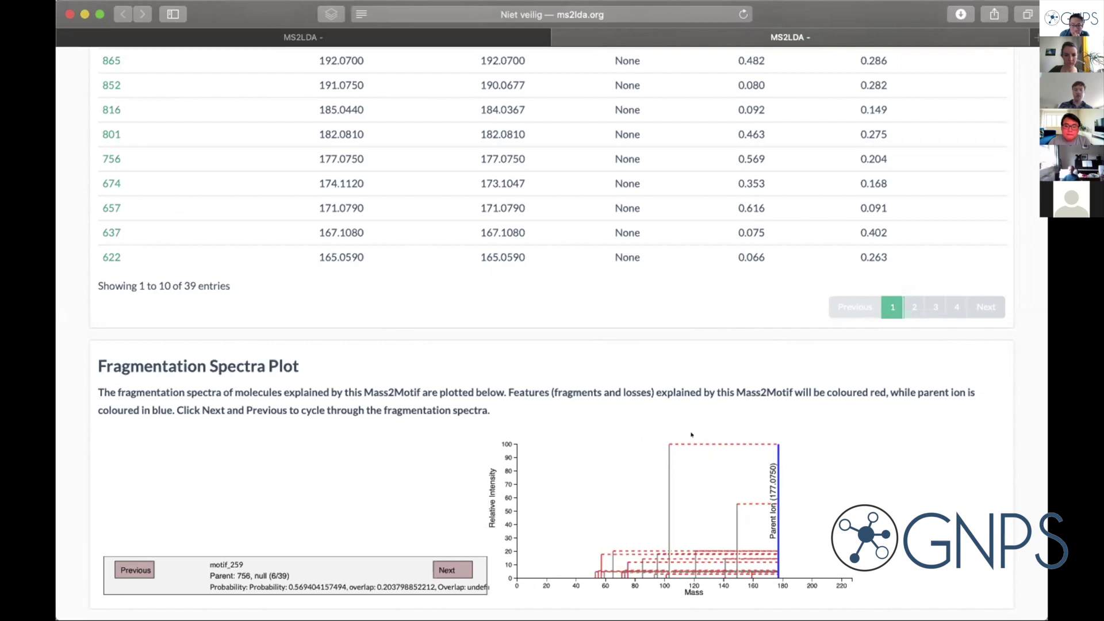
Continue to the eighth of 39 spectra, then scroll back up the page.
scroll(692, 434, "up", 15)
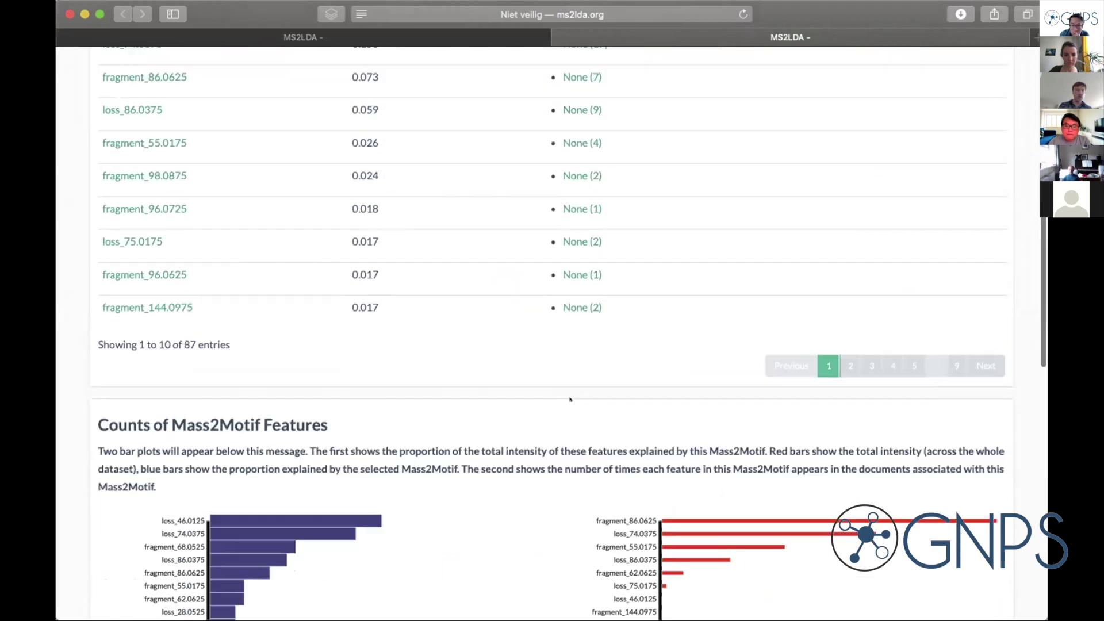
scroll(570, 399, "down", 4)
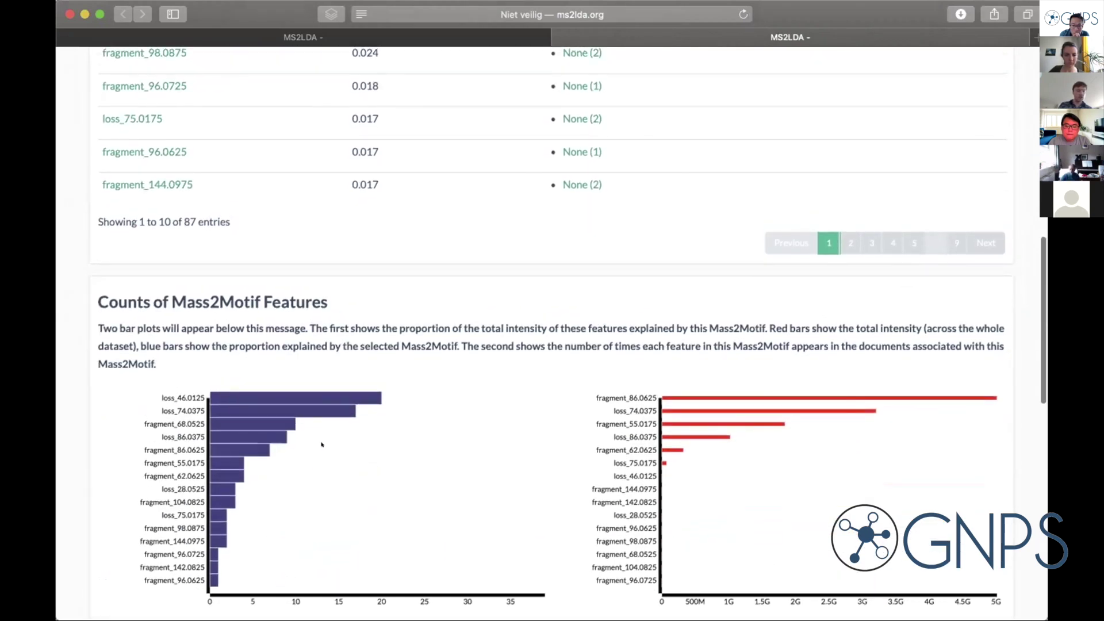
scroll(237, 408, "down", 7)
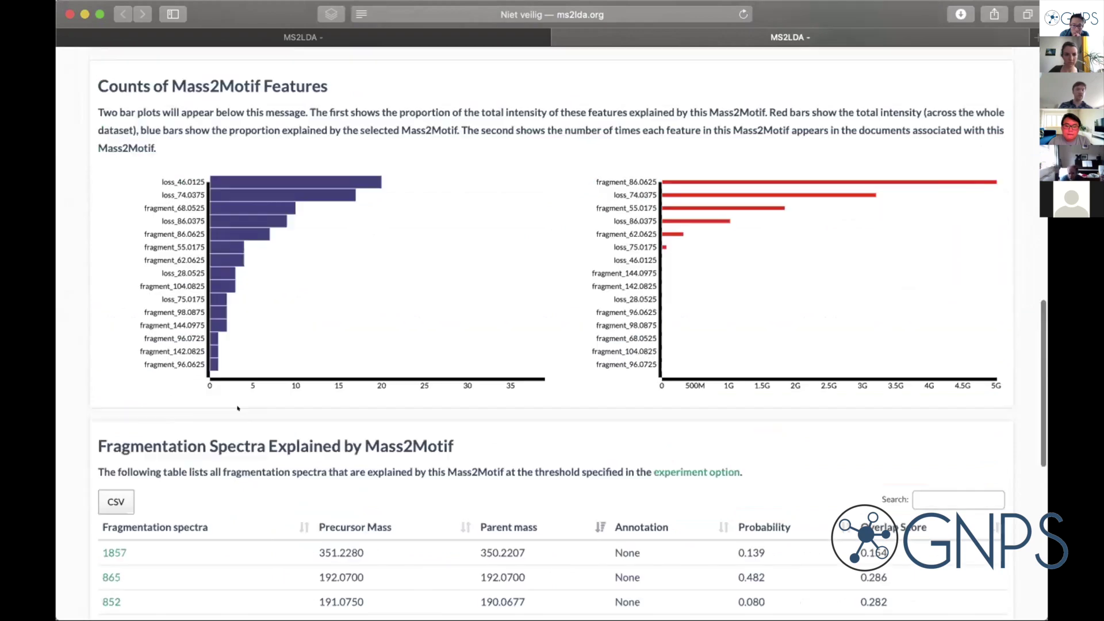
scroll(238, 408, "down", 15)
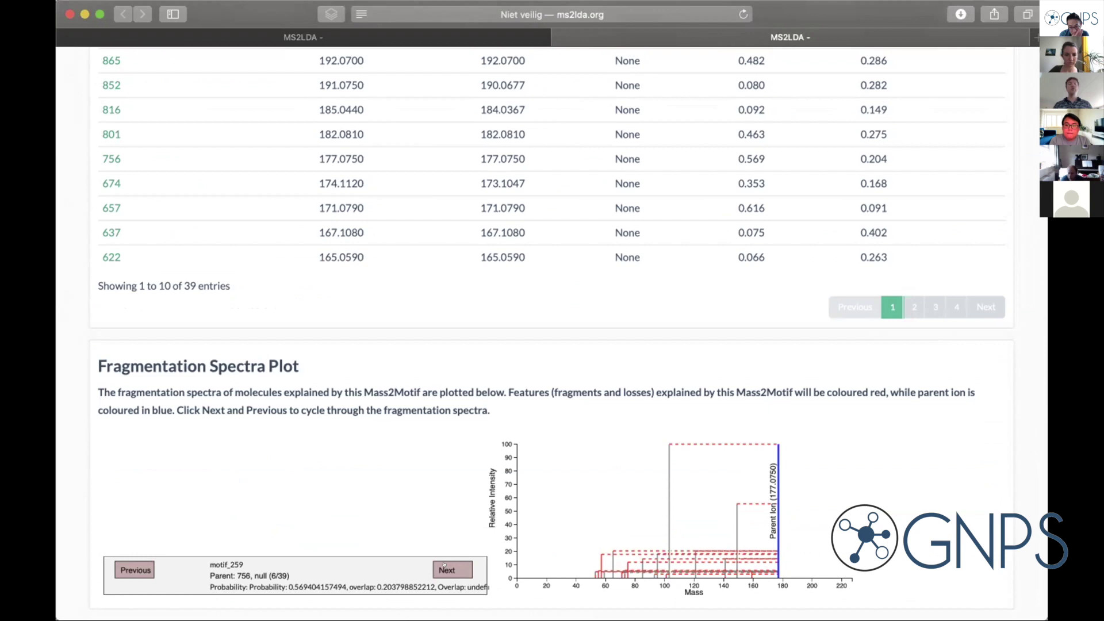
left_click(444, 568)
left_click(445, 568)
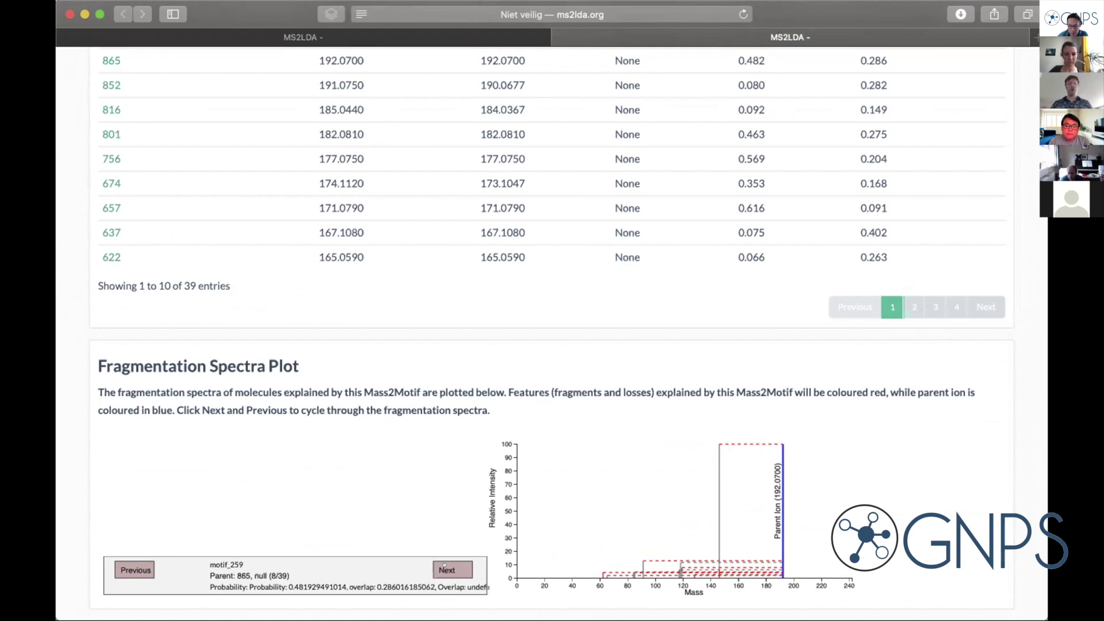
scroll(463, 323, "up", 2)
scroll(463, 325, "up", 10)
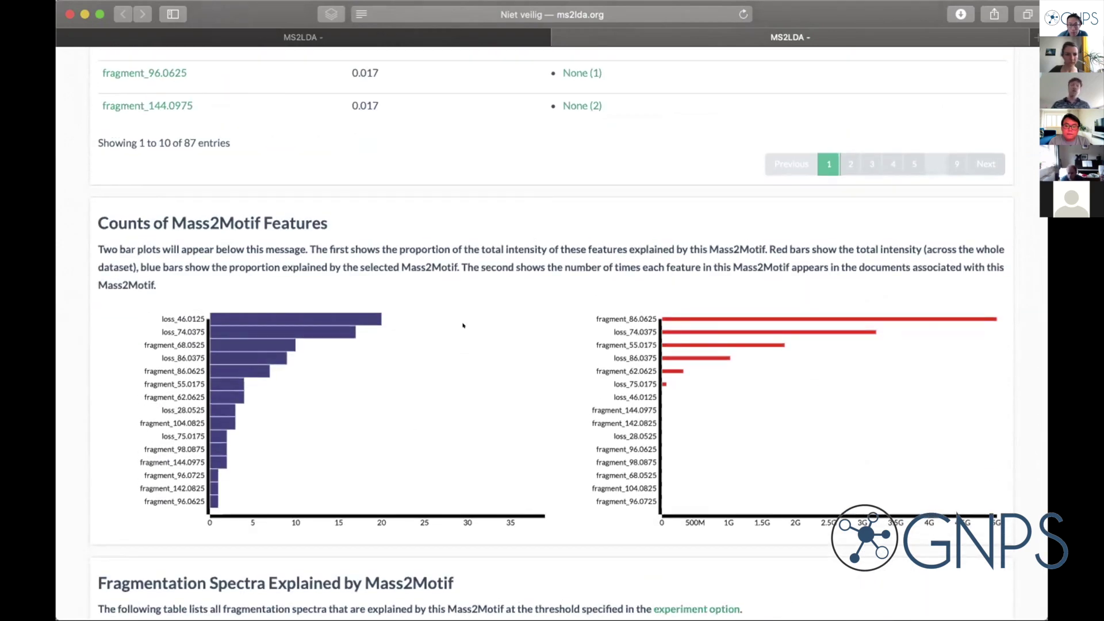
Close the motif_259 tab and open gnps_motif_45.m2m from the motif table in a new tab.
left_click(557, 37)
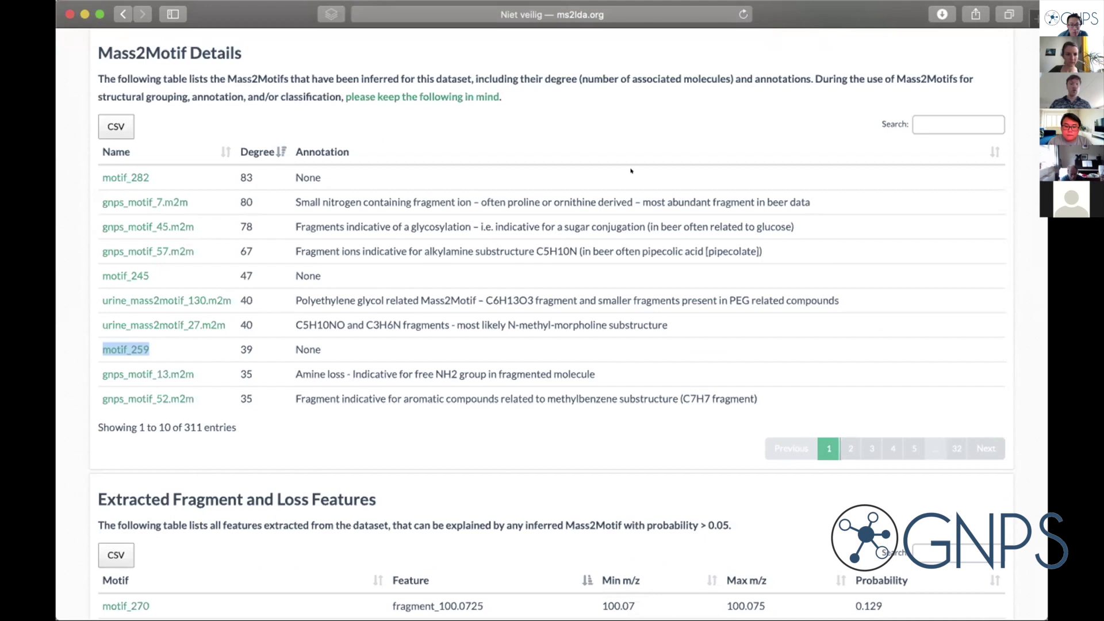
left_click(952, 441)
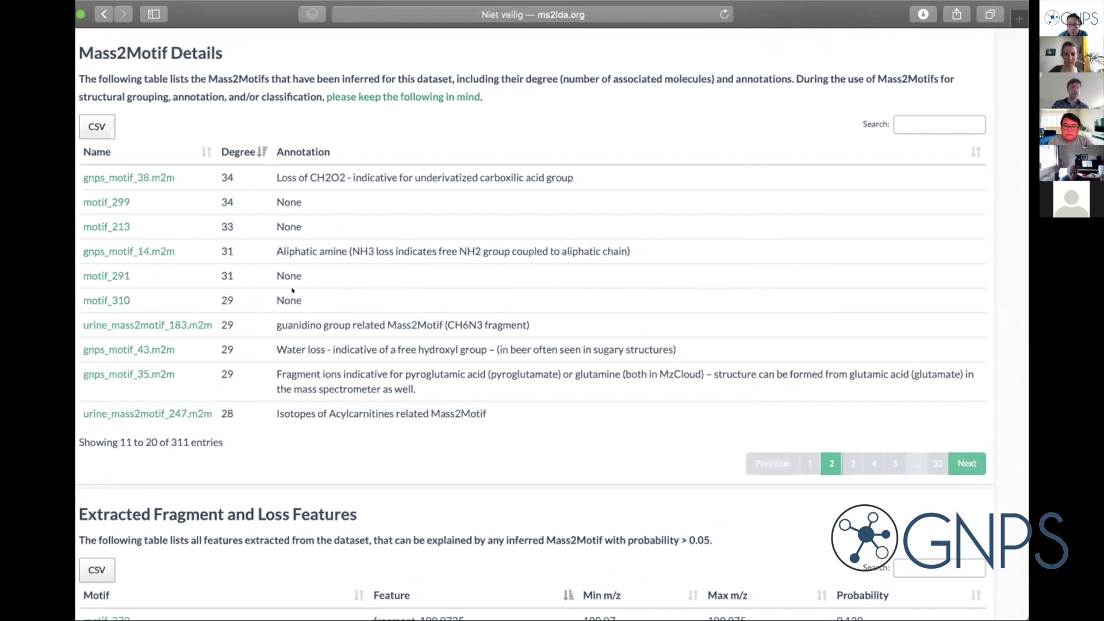
left_click(771, 463)
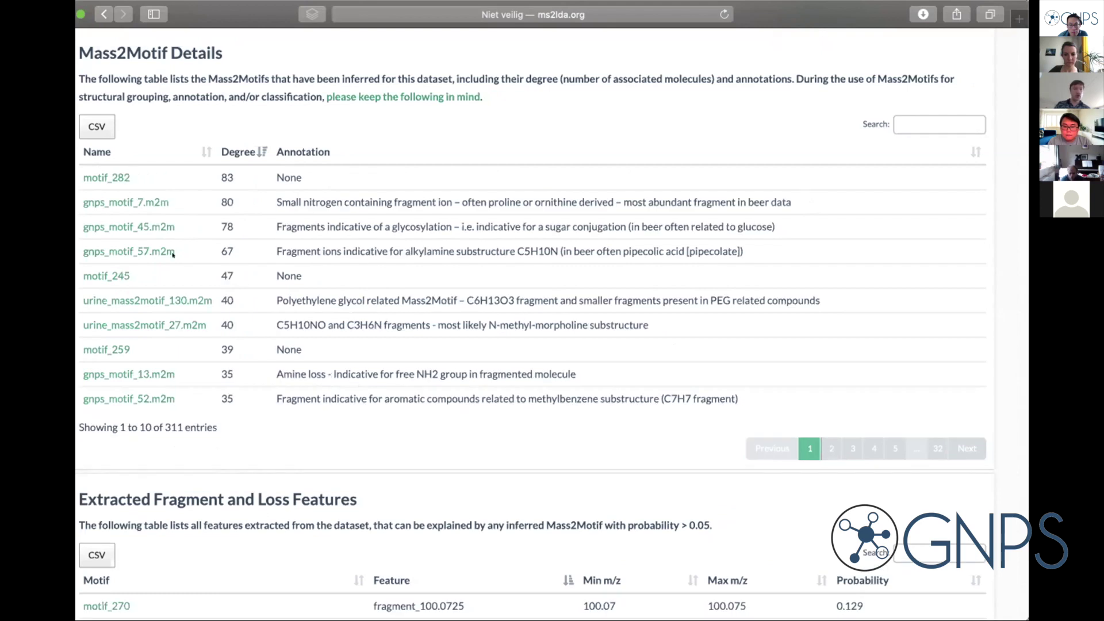
right_click(151, 227)
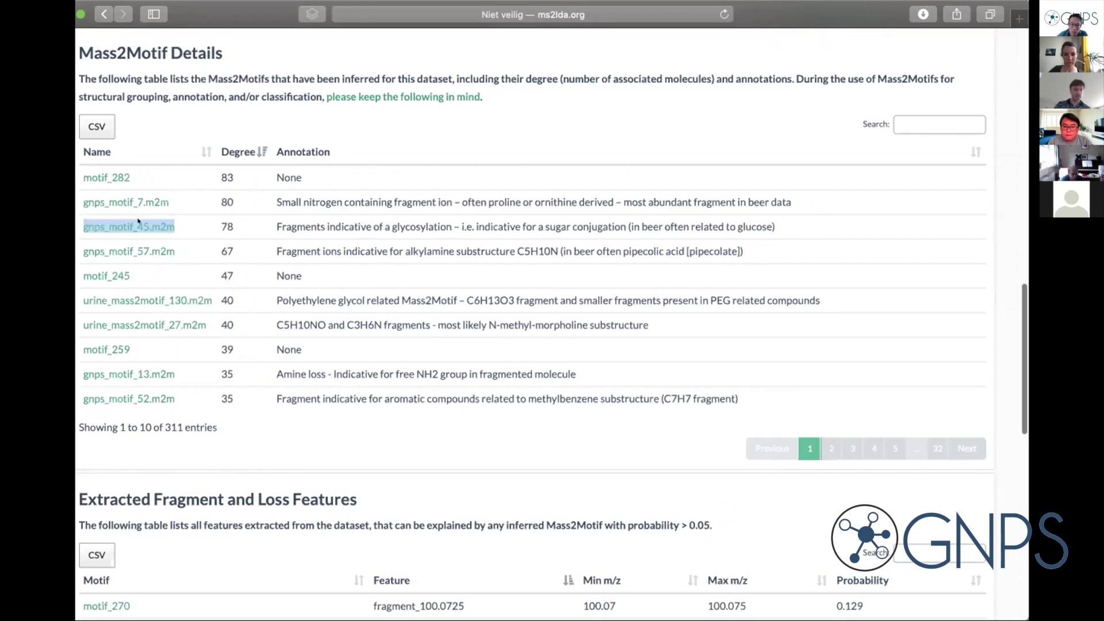
left_click(223, 236)
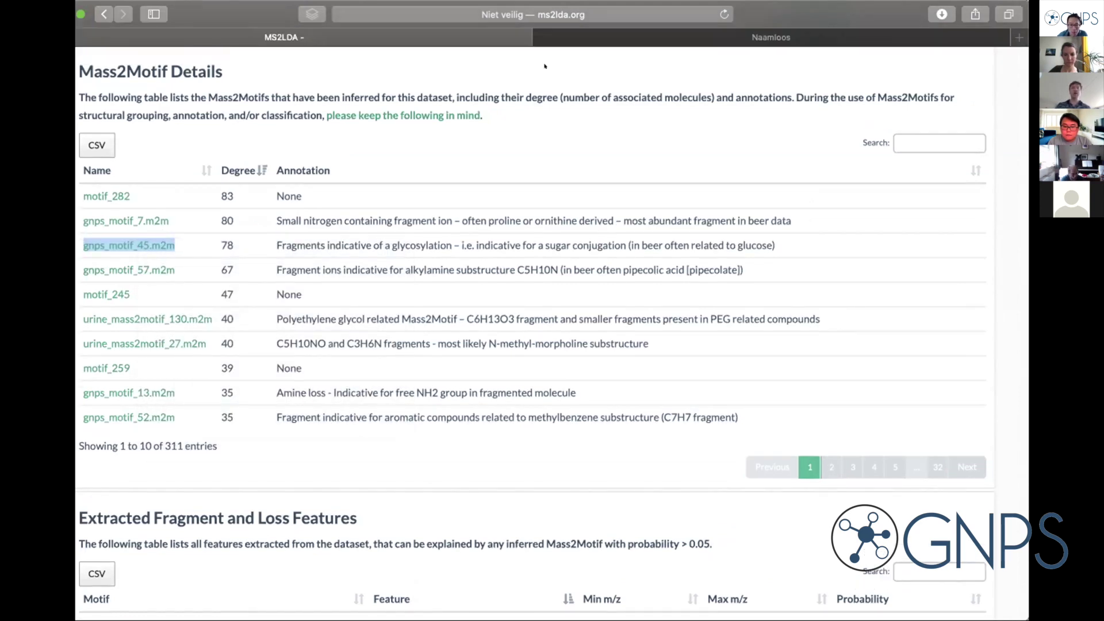
Switch to the gnps_motif_45.m2m tab and scroll down through its page.
left_click(639, 39)
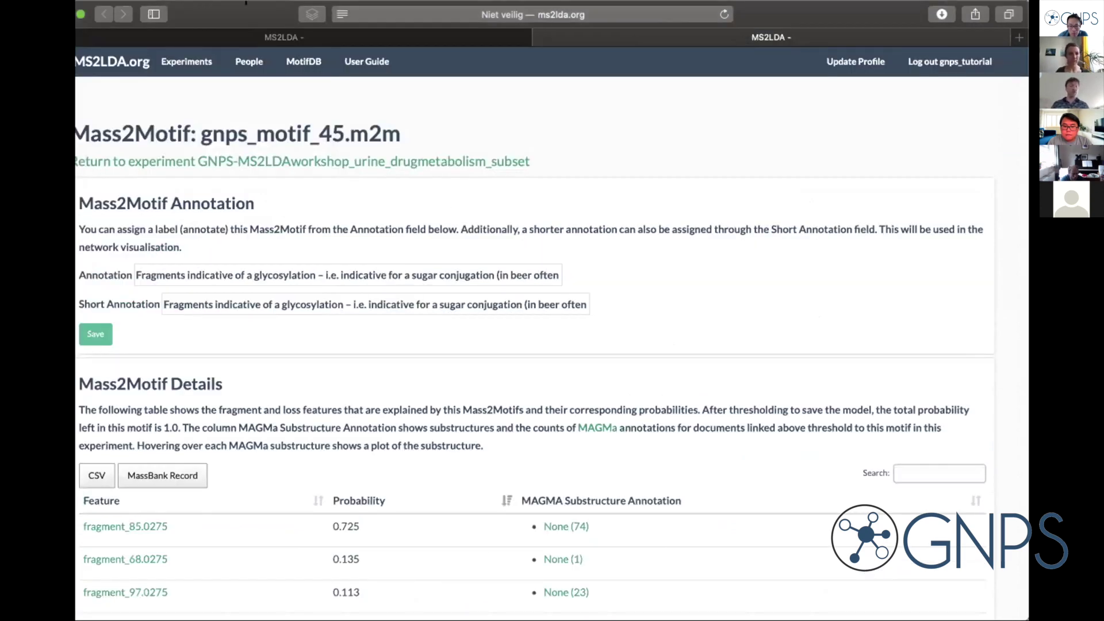
left_click_drag(246, 3, 266, 3)
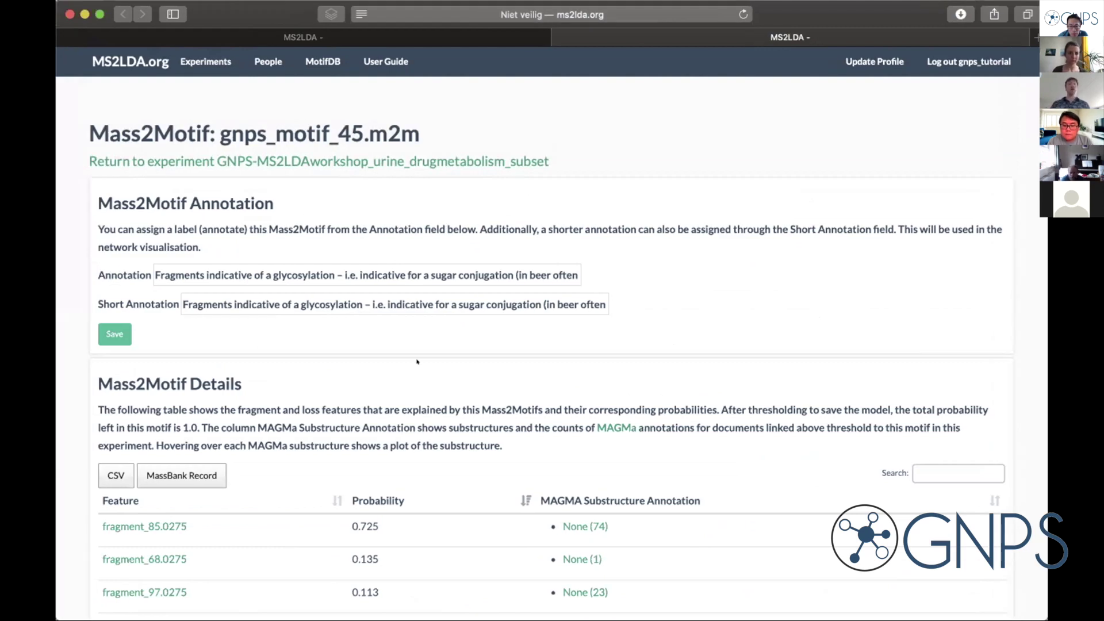
scroll(418, 362, "down", 5)
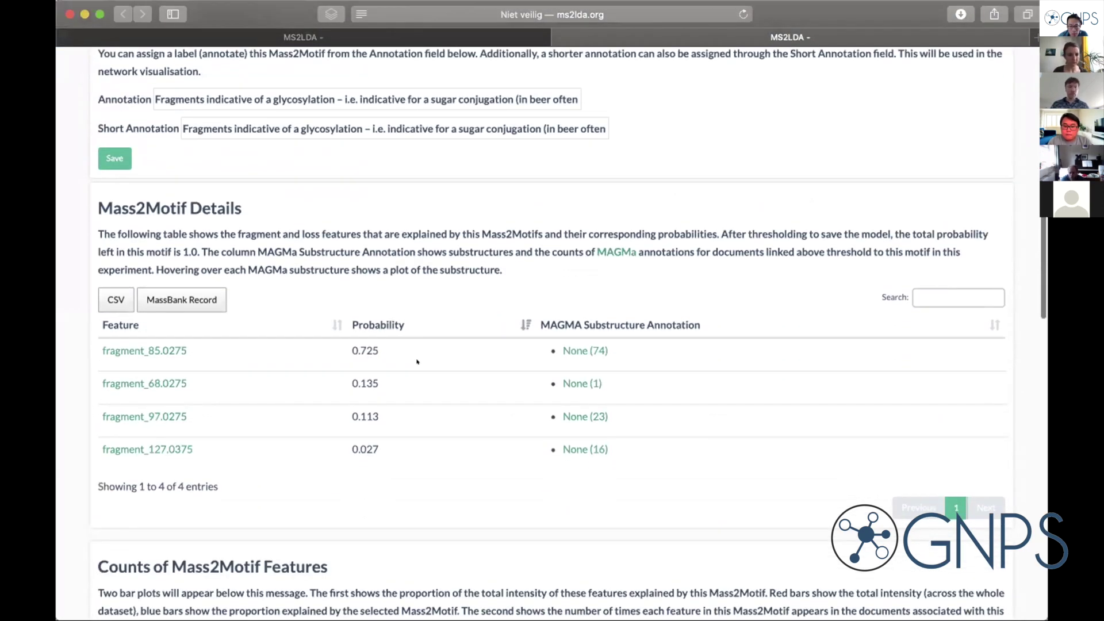
scroll(417, 362, "down", 15)
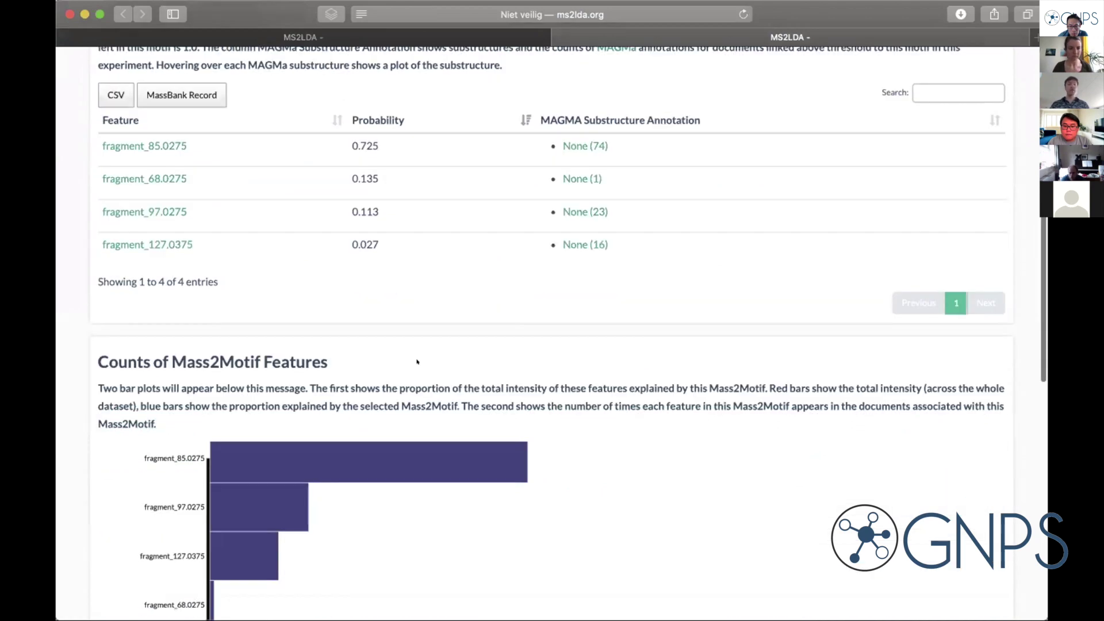
mouse_move(287, 88)
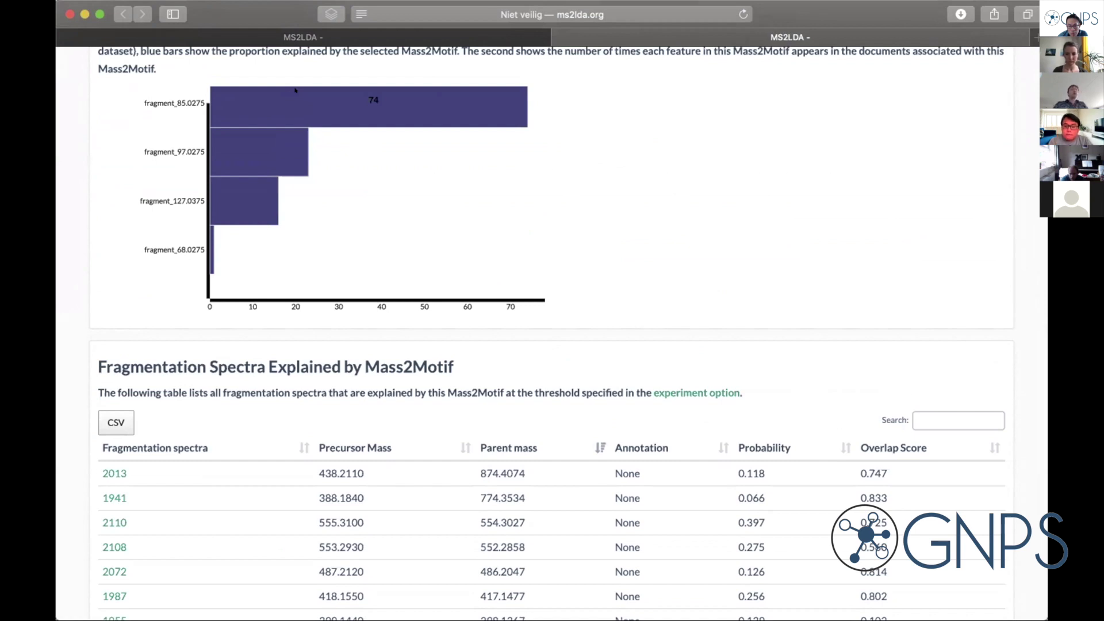
mouse_move(407, 110)
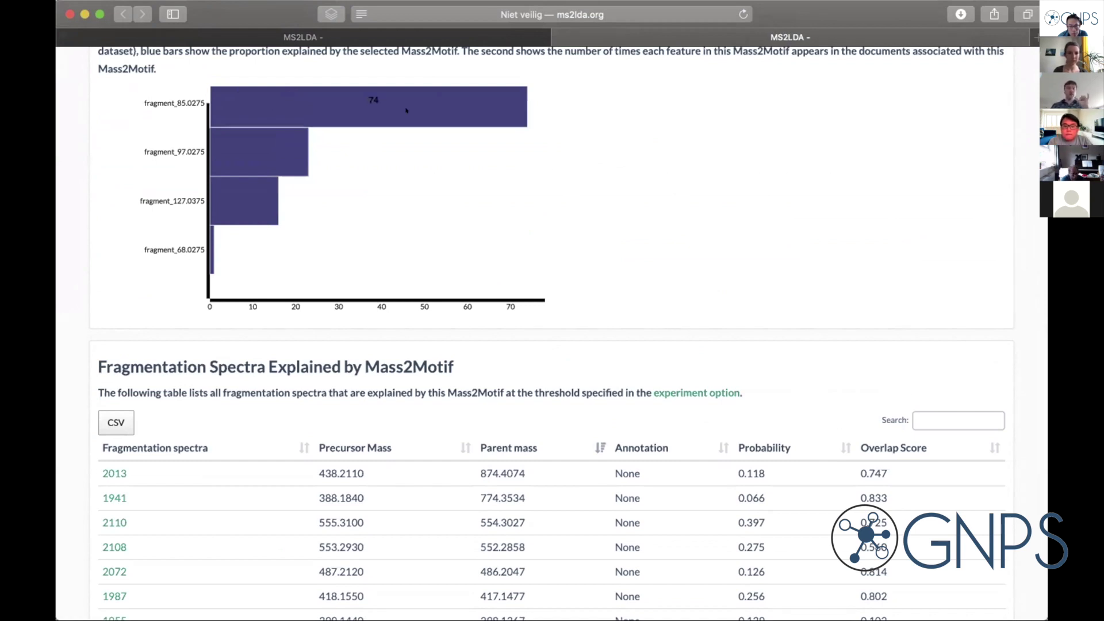
Step the spectrum plot to spectrum 3 of 78, parent 2110, then scroll back up.
scroll(477, 328, "down", 5)
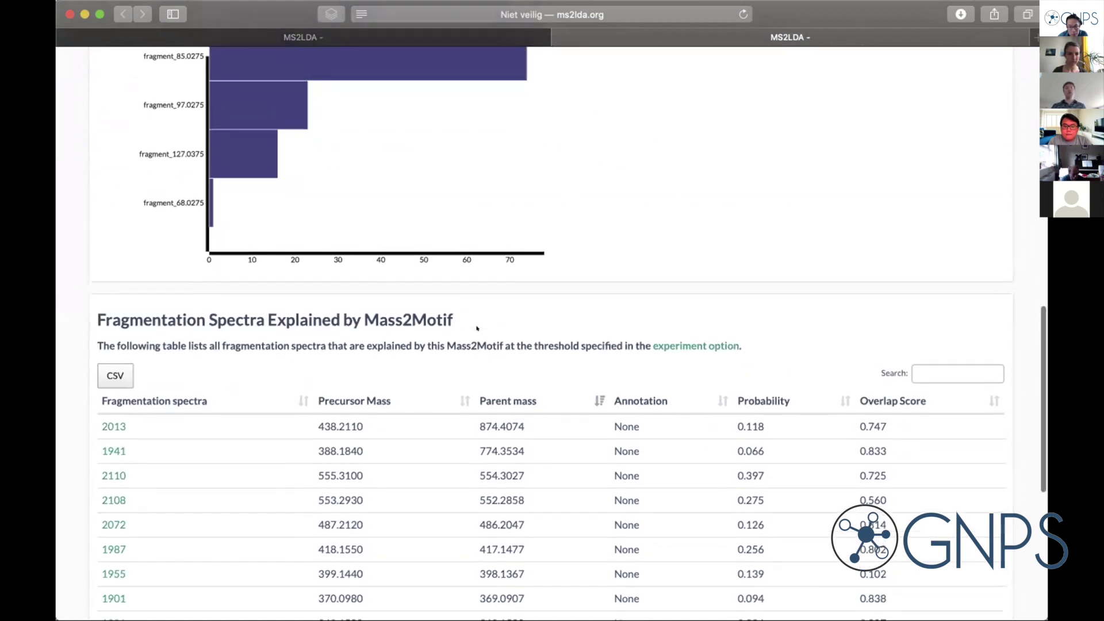
scroll(477, 328, "up", 1)
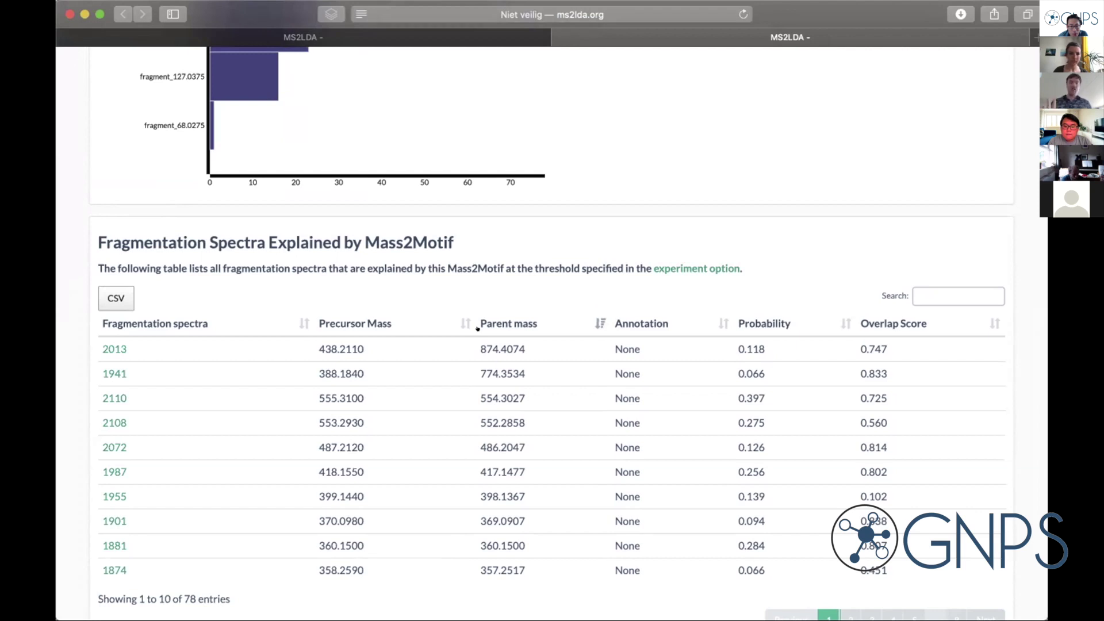
scroll(477, 328, "up", 3)
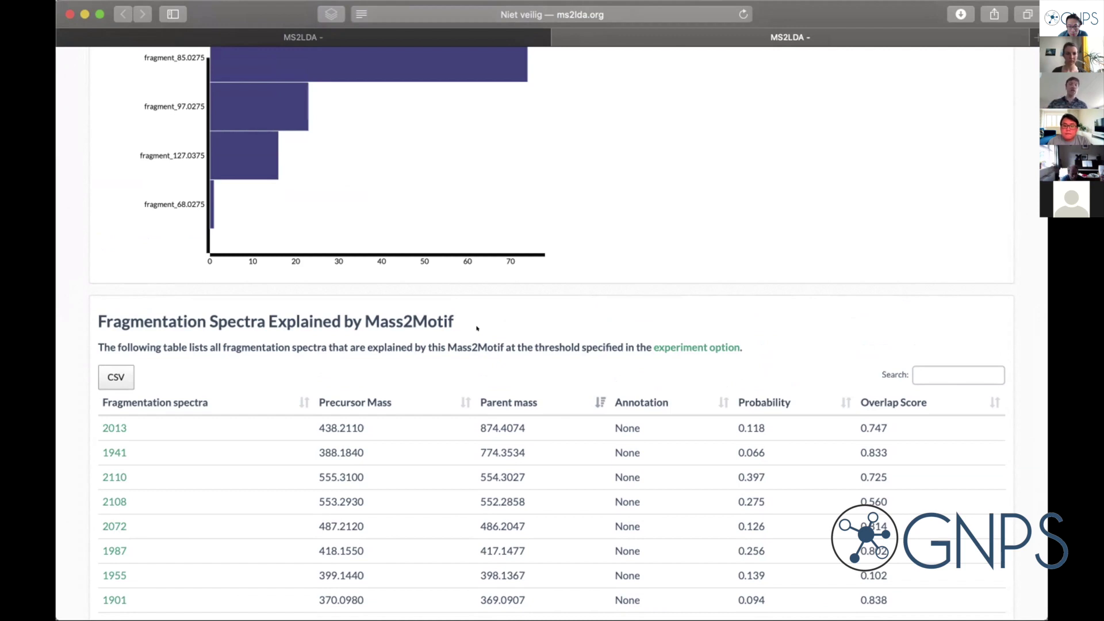
scroll(477, 328, "down", 7)
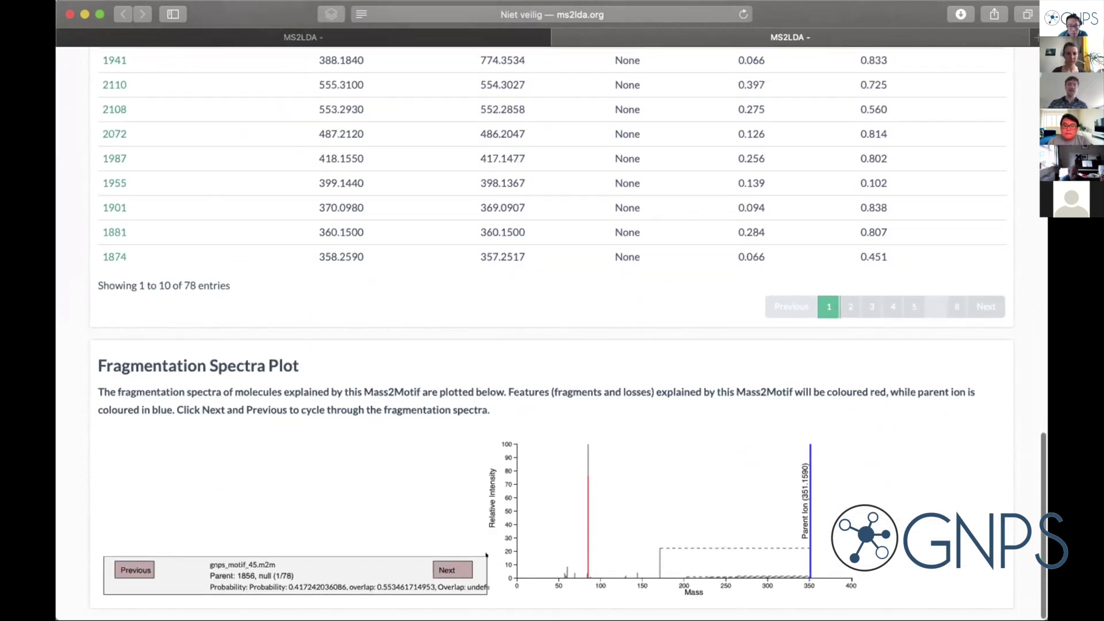
left_click(435, 568)
left_click(435, 568)
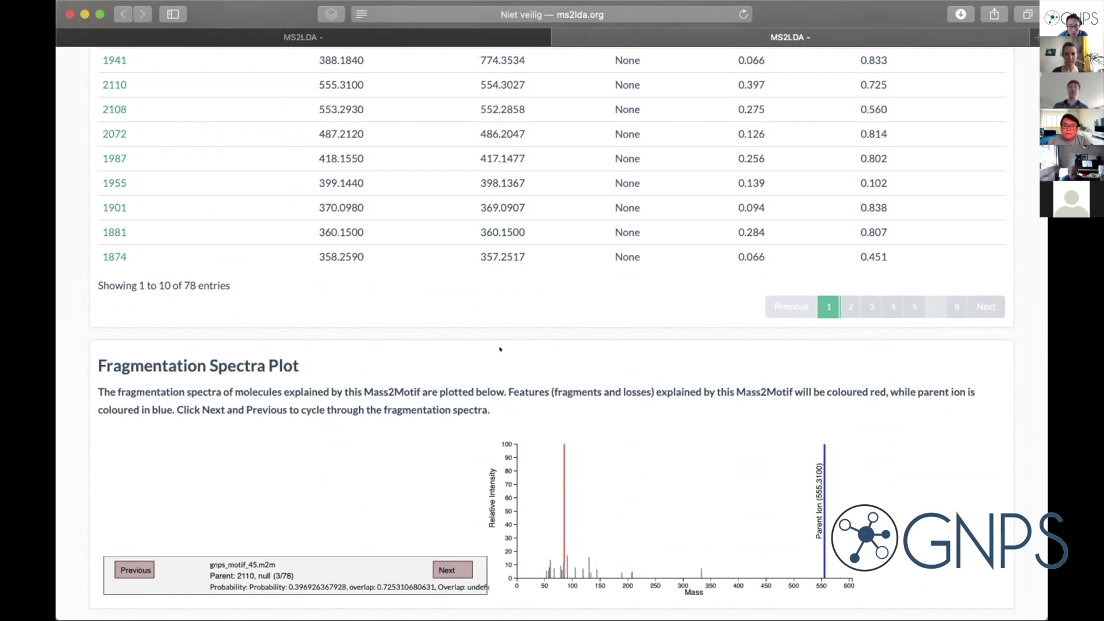
scroll(500, 349, "up", 15)
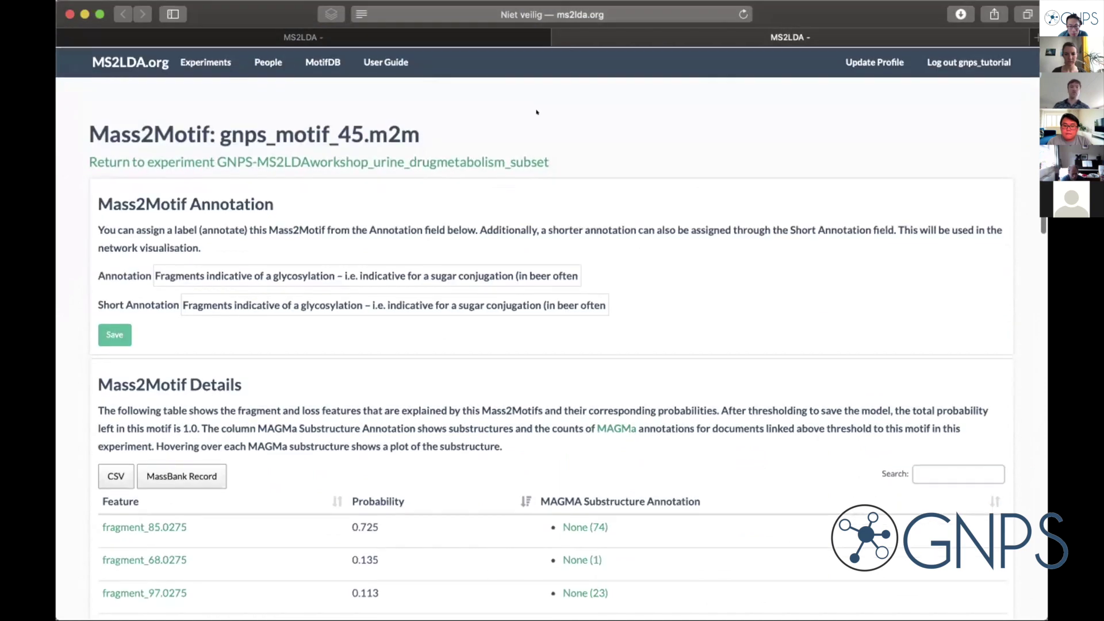
Close the motif tab, filter motifs by 'acyl', and open urine_mass2motif_202.m2m in a new tab.
left_click(560, 38)
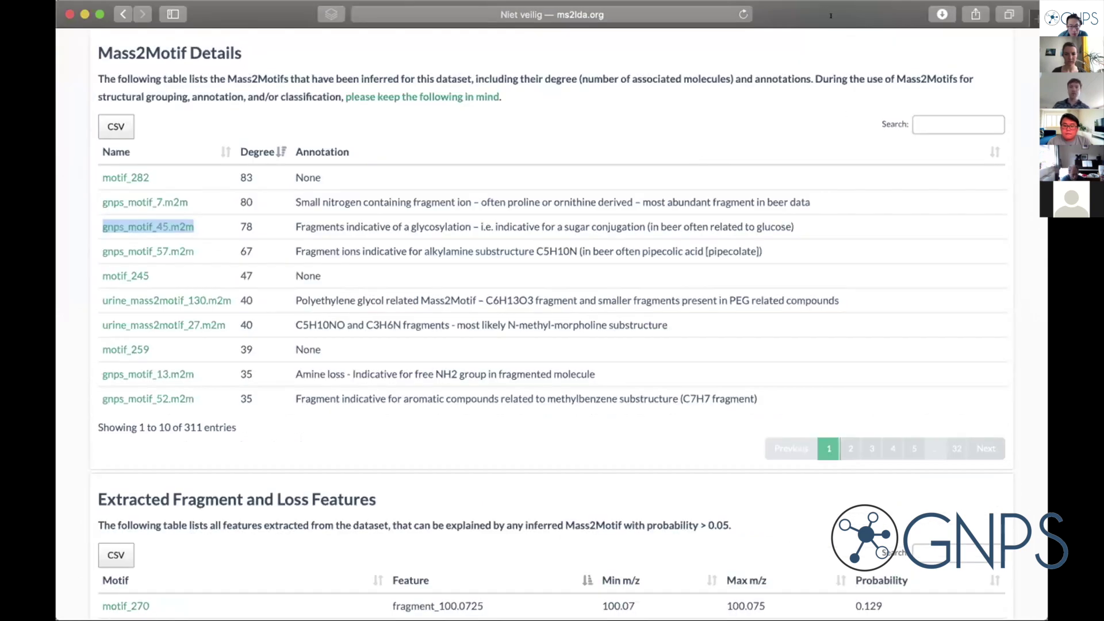
left_click(959, 124)
type("ac")
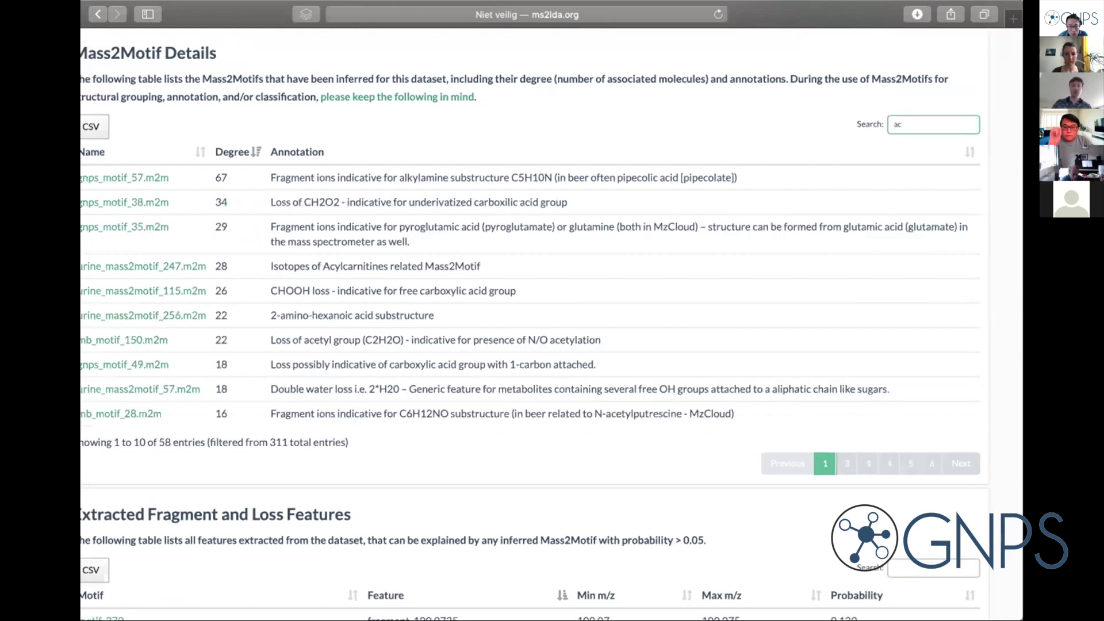
type("ylc")
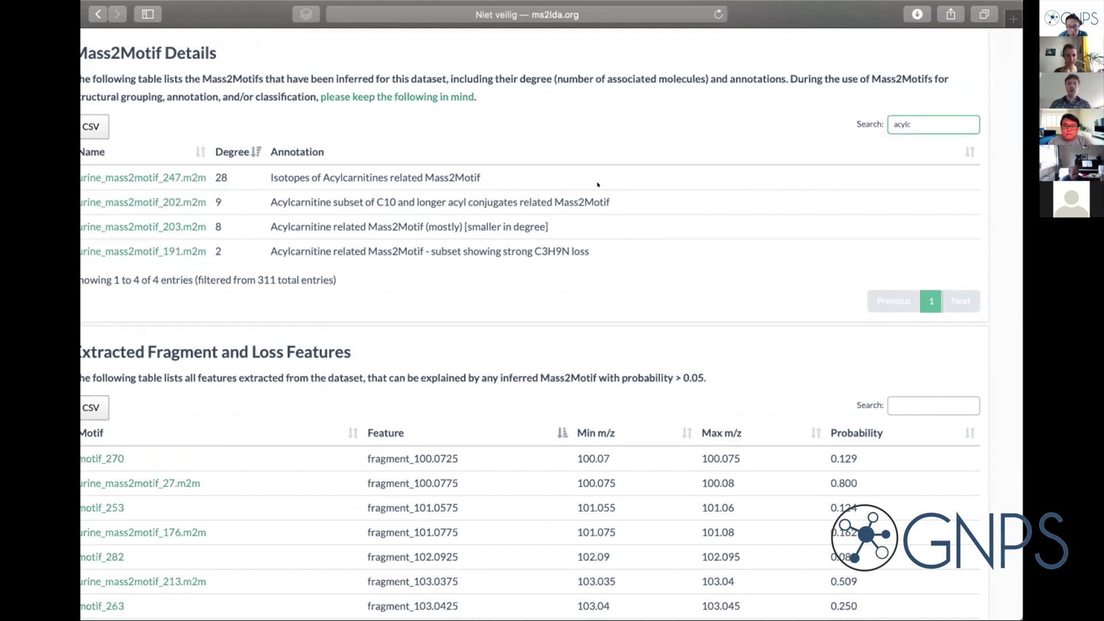
key("BackSpace")
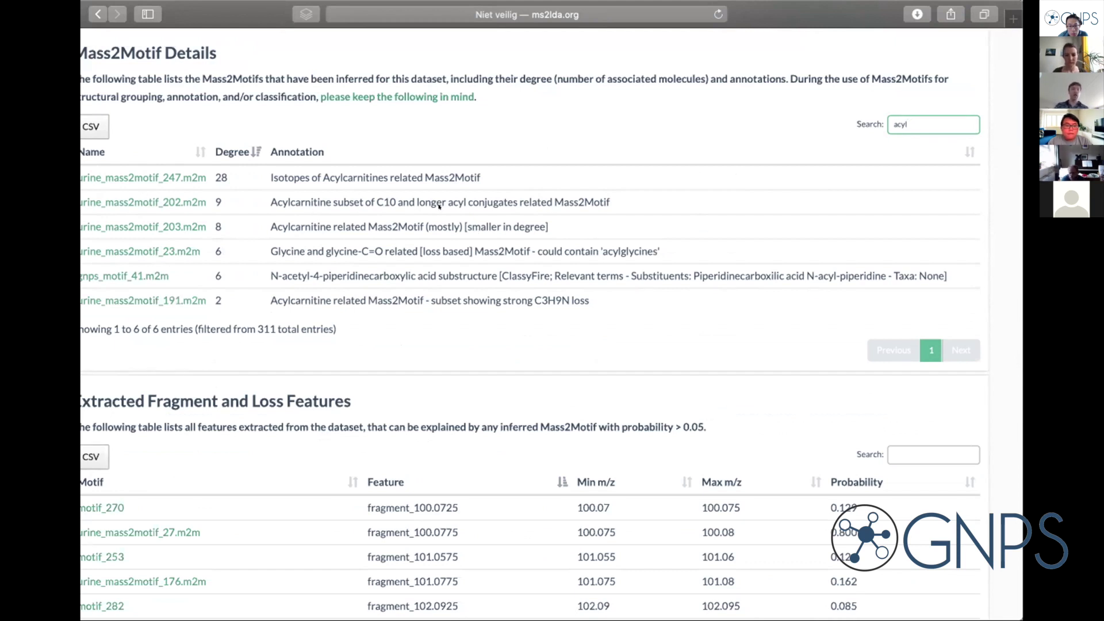
right_click(147, 199)
left_click(180, 199)
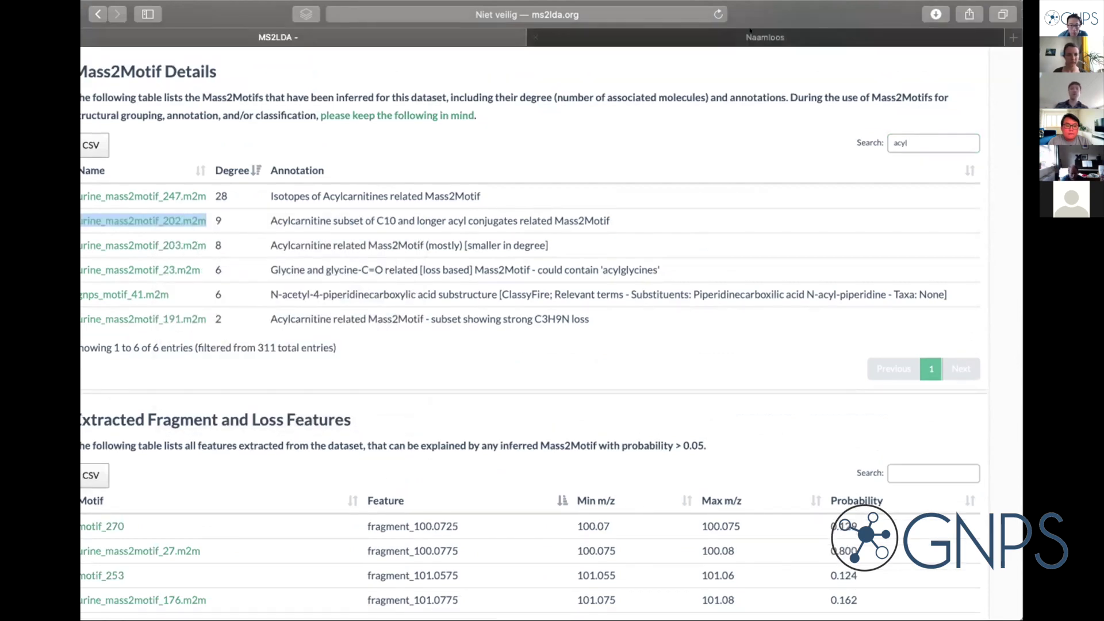
Switch to the urine_mass2motif_202.m2m tab and scroll down to its Fragmentation Spectra Plot.
left_click(750, 32)
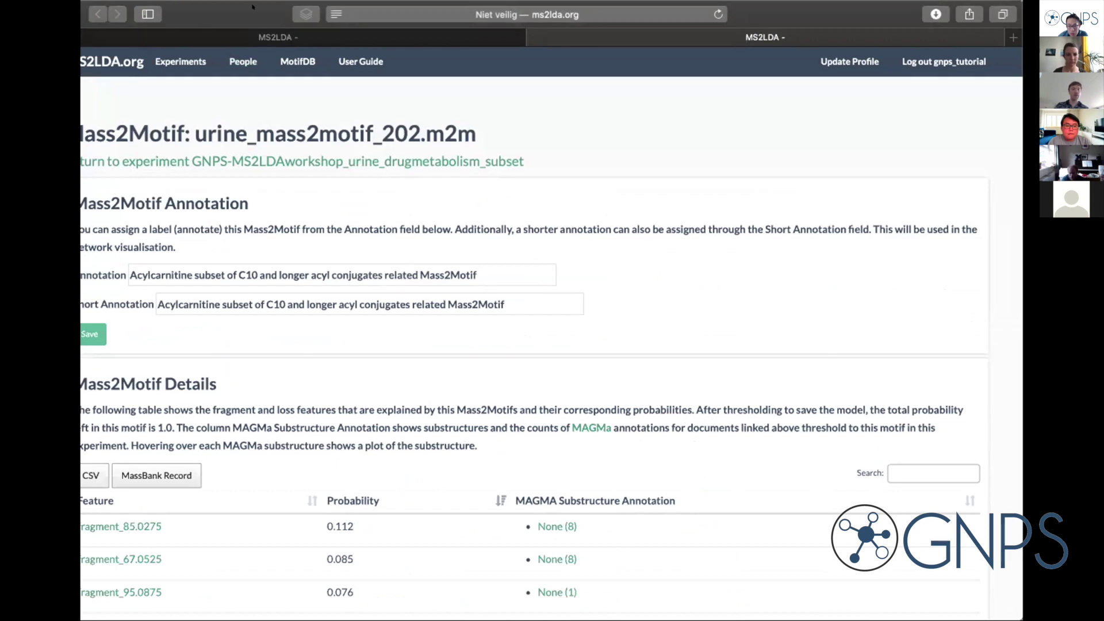
left_click_drag(253, 6, 279, 5)
scroll(380, 385, "down", 15)
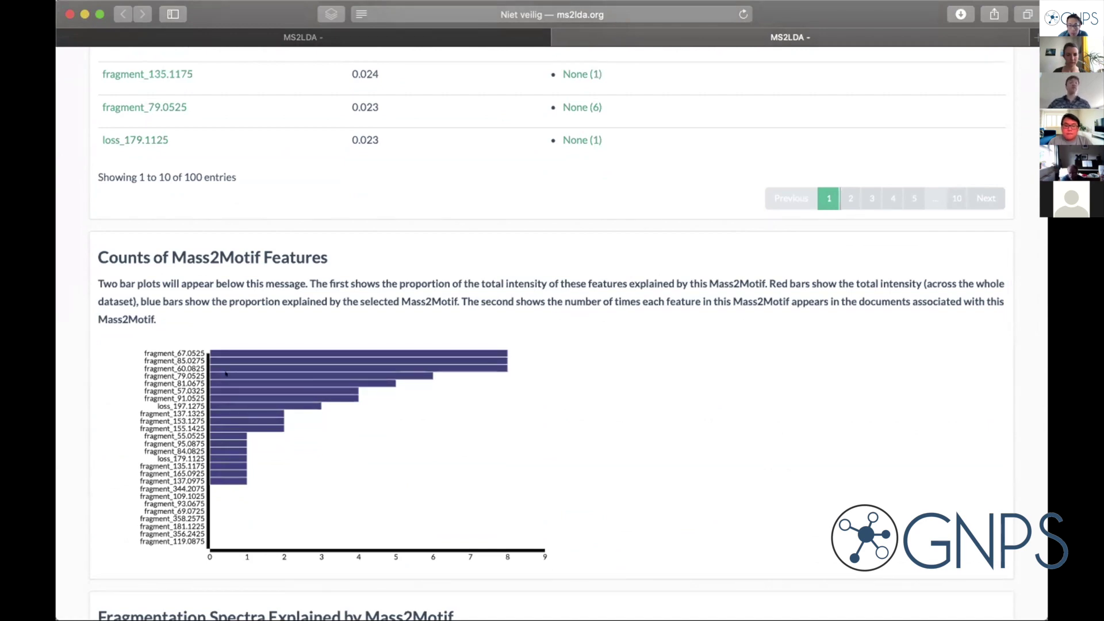
mouse_move(466, 360)
scroll(595, 479, "down", 1)
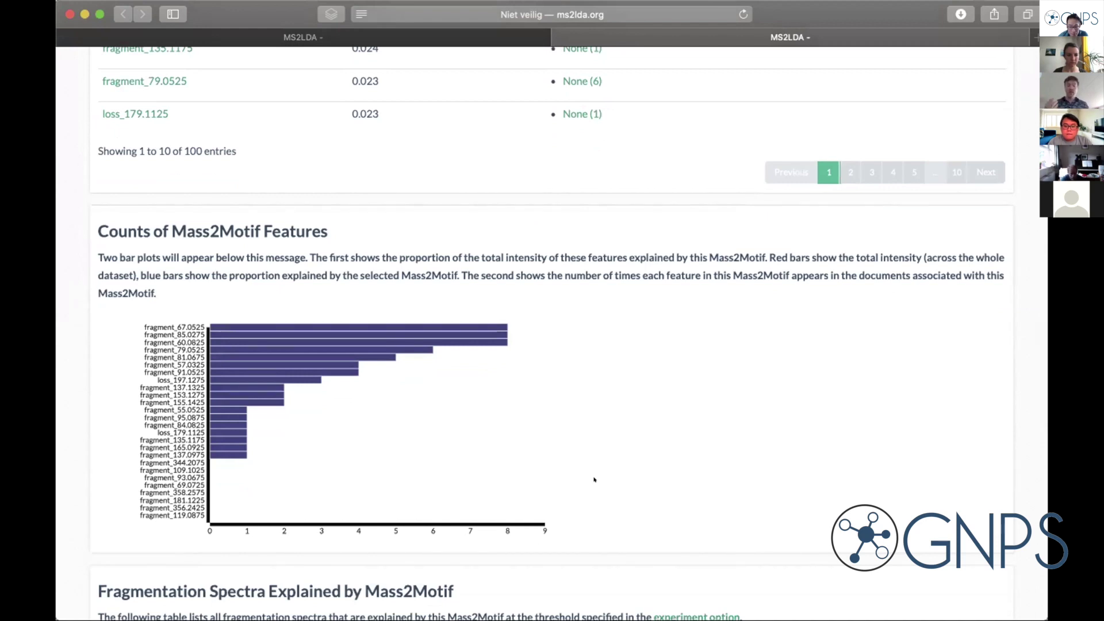
scroll(594, 479, "down", 1)
scroll(594, 479, "down", 10)
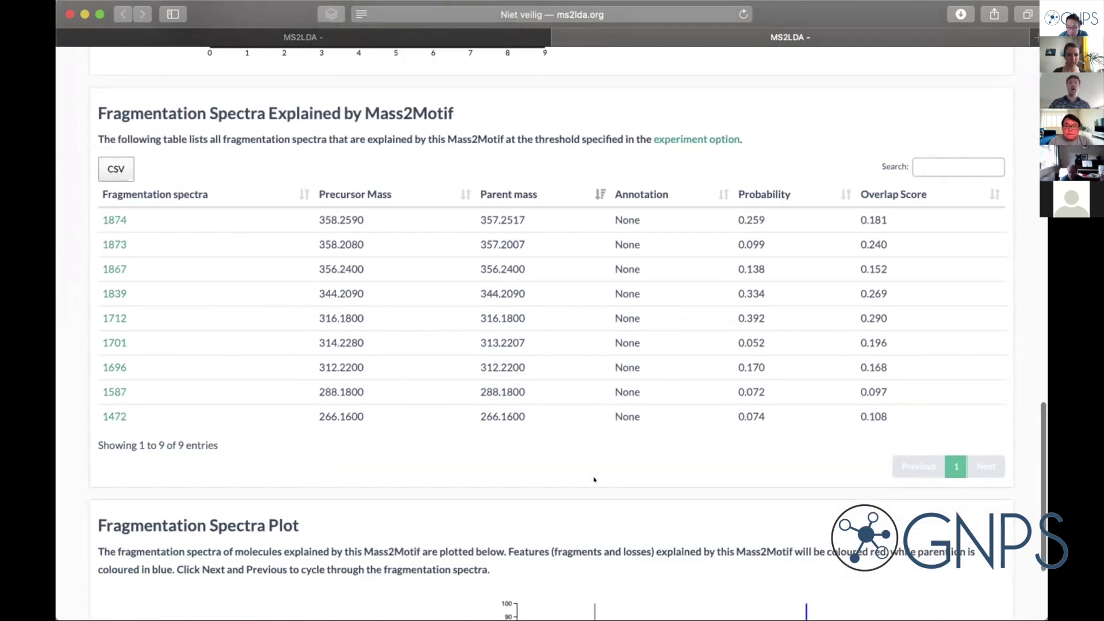
scroll(595, 479, "down", 4)
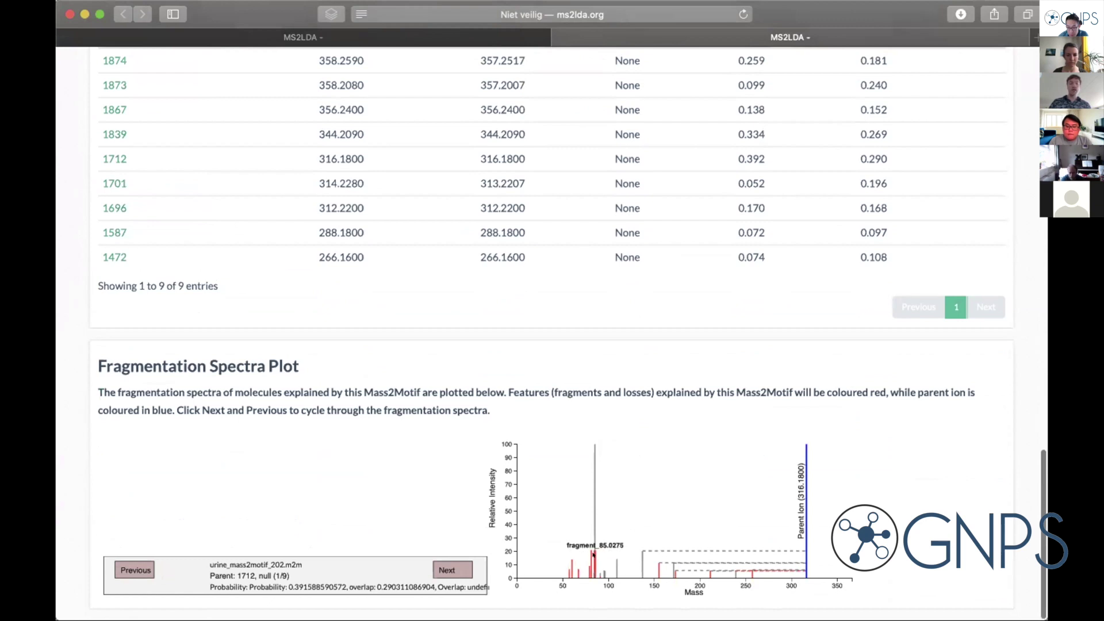
Step the plot to spectrum 7 of 9, passing parents 1874, 1696 and 1873 to 1472.
left_click(447, 569)
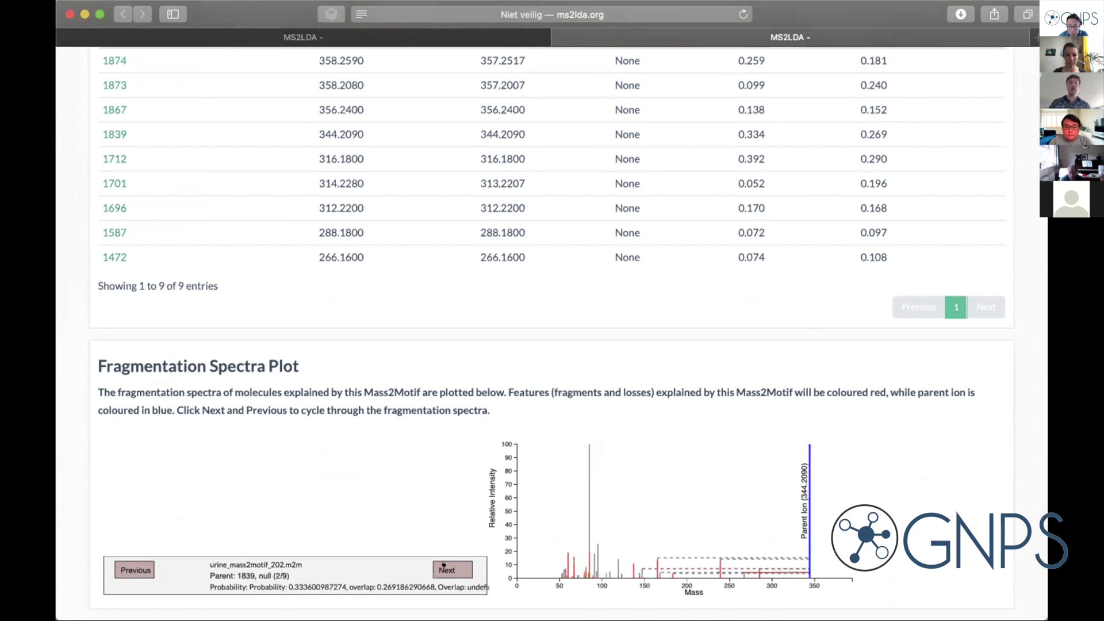
left_click(444, 567)
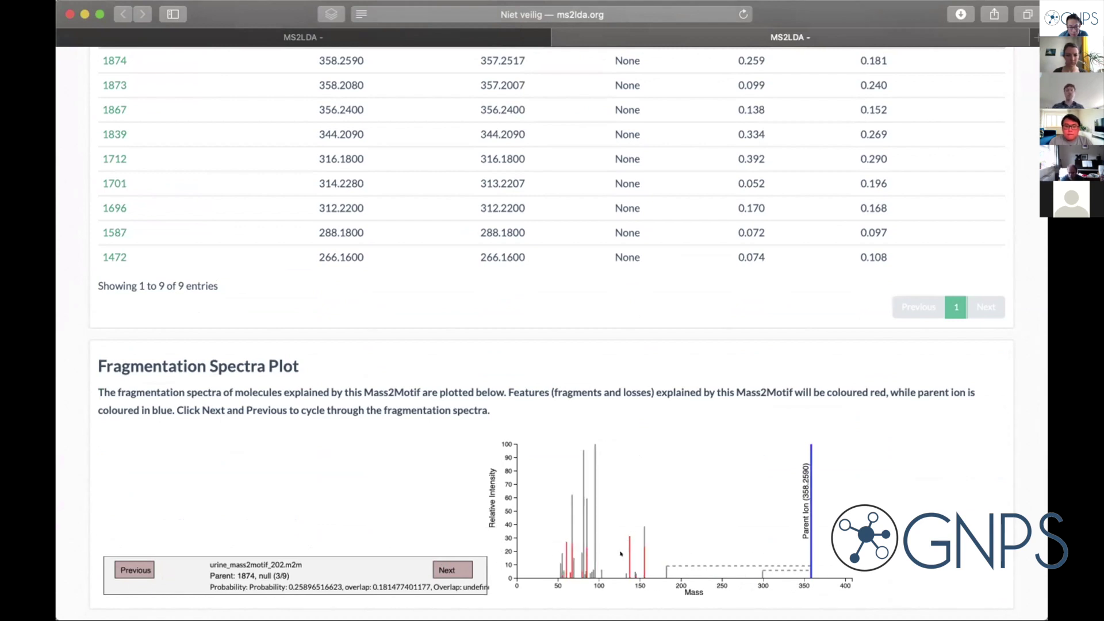
left_click(446, 569)
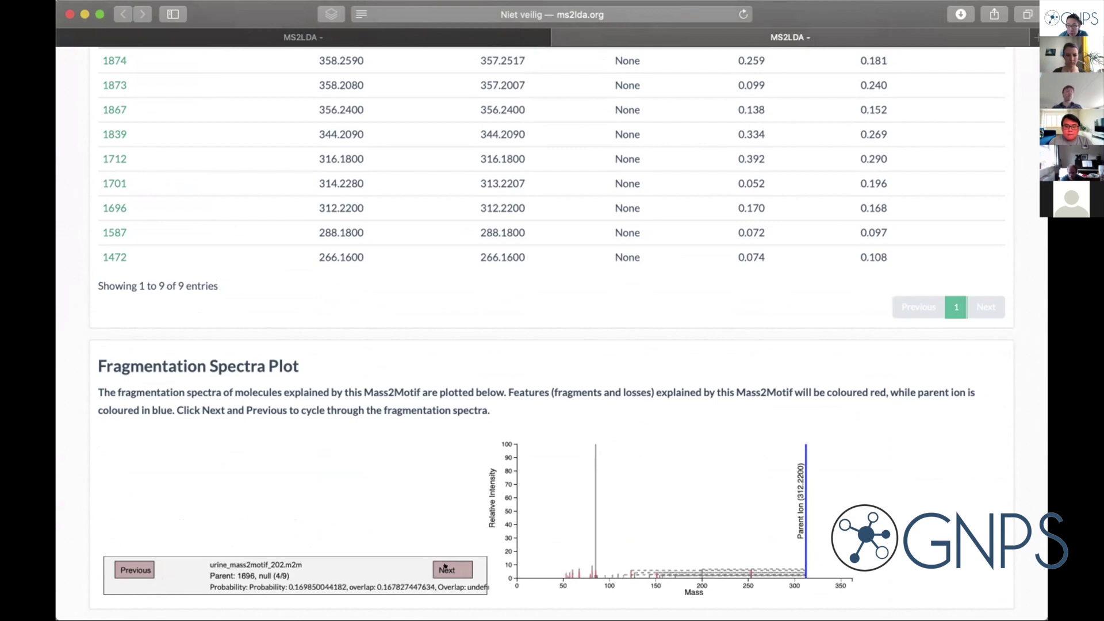
left_click(446, 569)
left_click(446, 569)
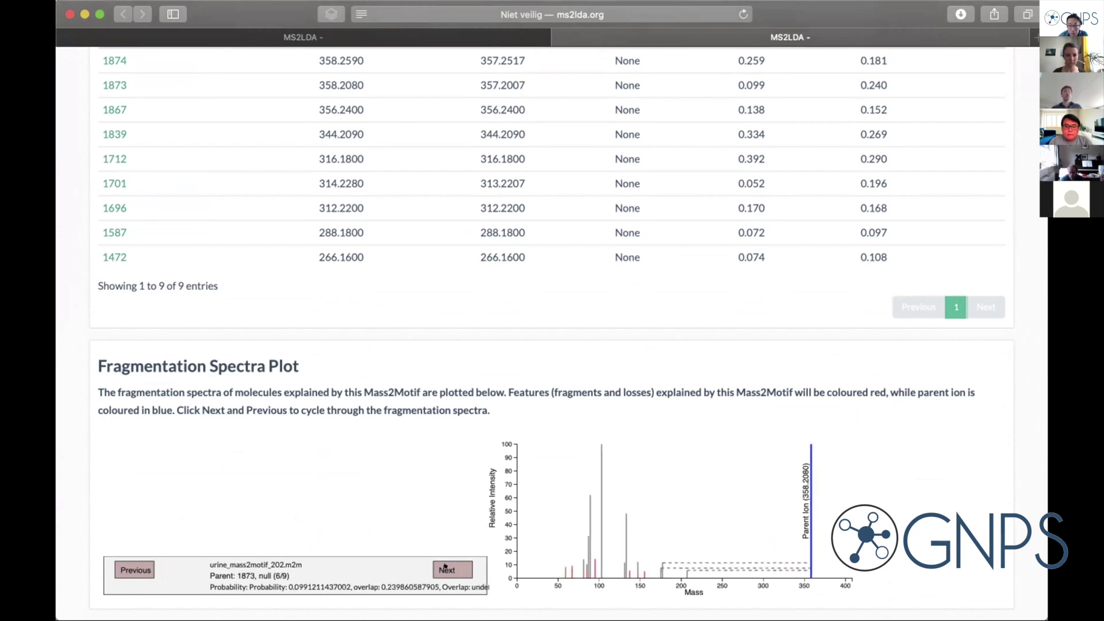
left_click(445, 569)
Scroll back over the urine_mass2motif_202.m2m page to review its details.
scroll(462, 542, "up", 20)
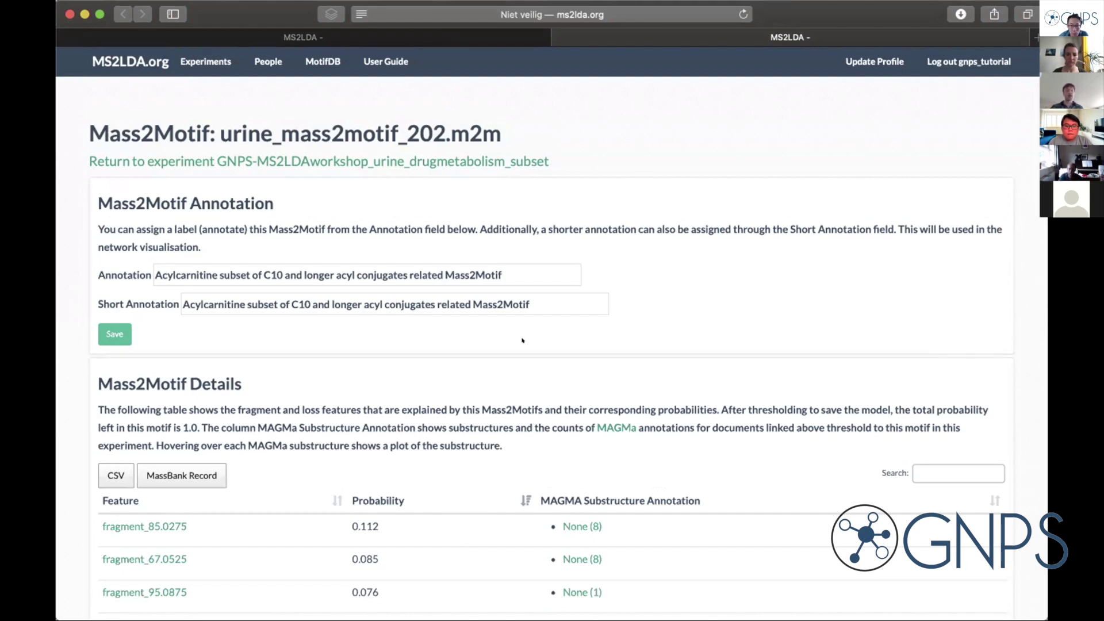
scroll(522, 340, "down", 15)
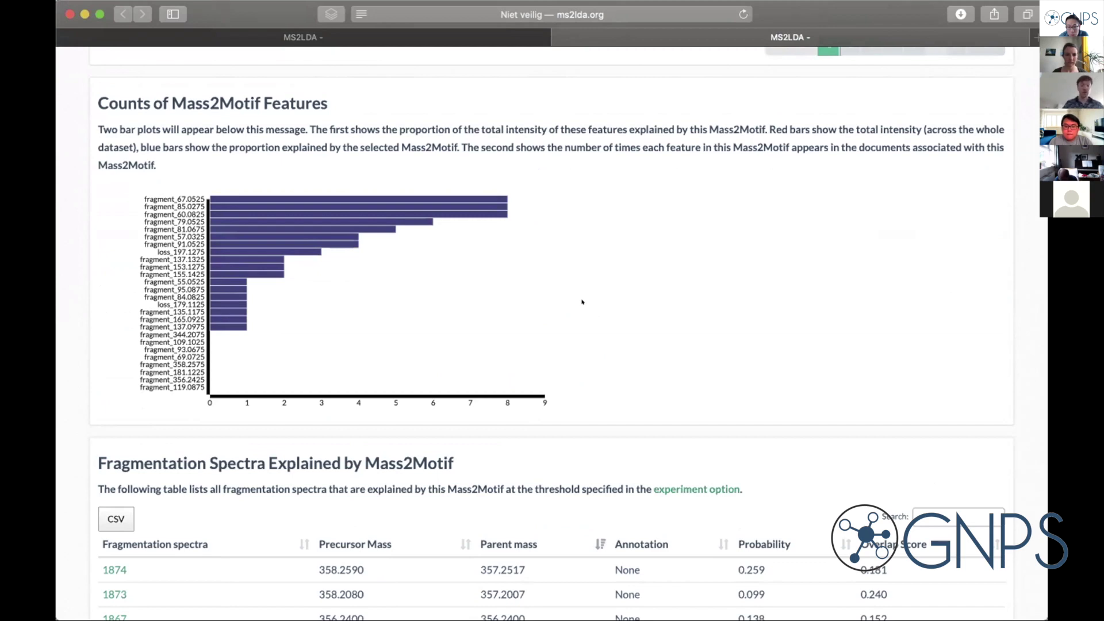
scroll(582, 302, "down", 7)
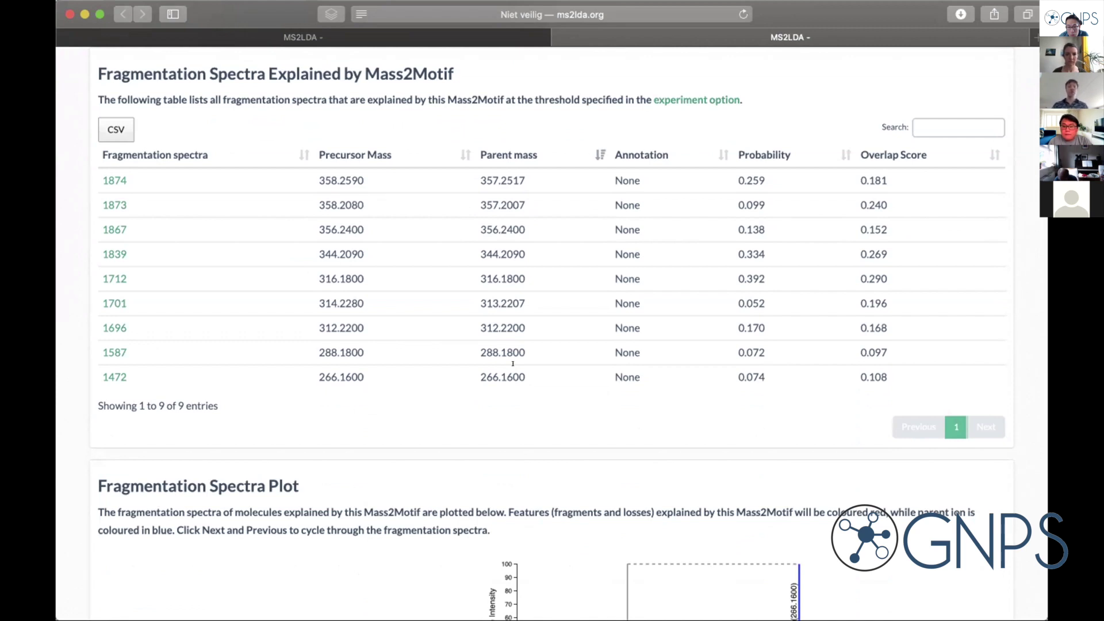
scroll(513, 364, "down", 2)
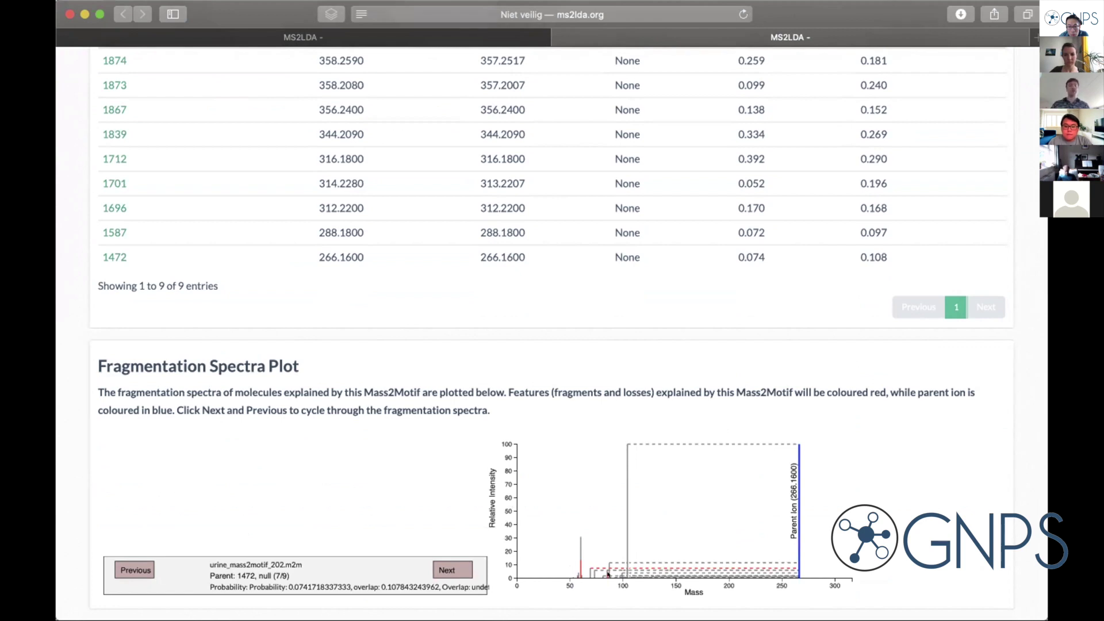
scroll(608, 573, "up", 1)
scroll(592, 569, "down", 1)
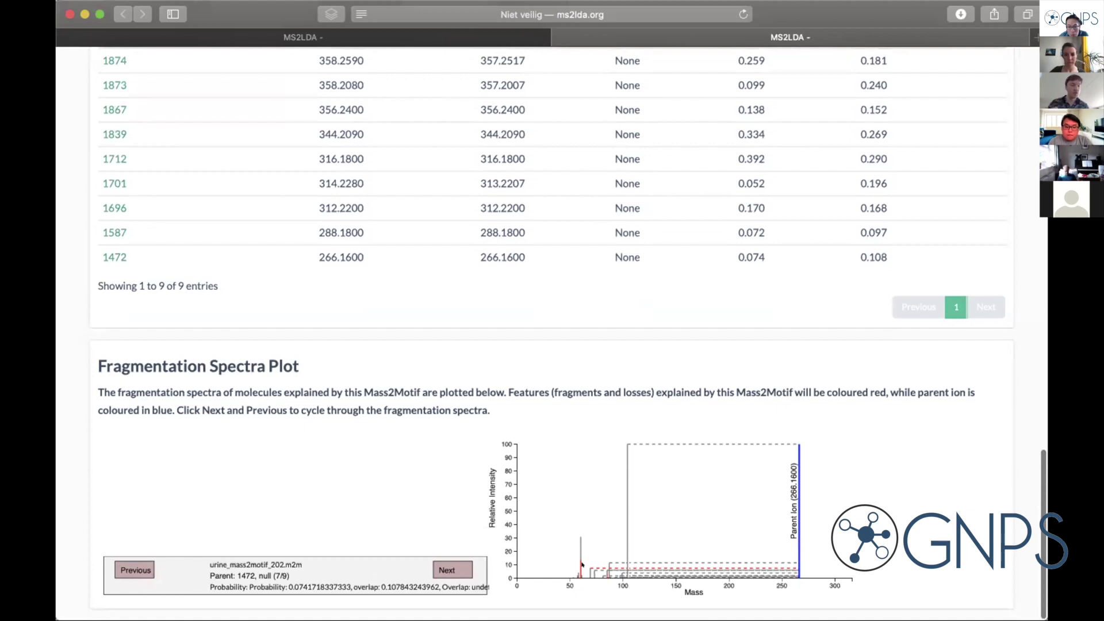
mouse_move(582, 564)
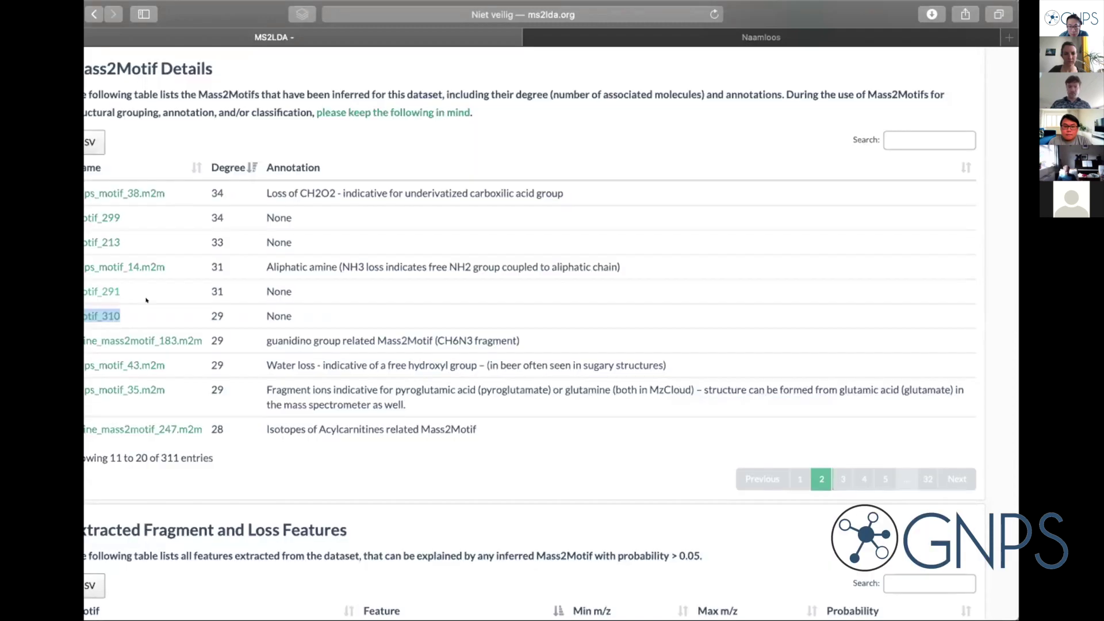
Bring up the link options for motif_310 in the experiment's Mass2Motif list.
right_click(147, 299)
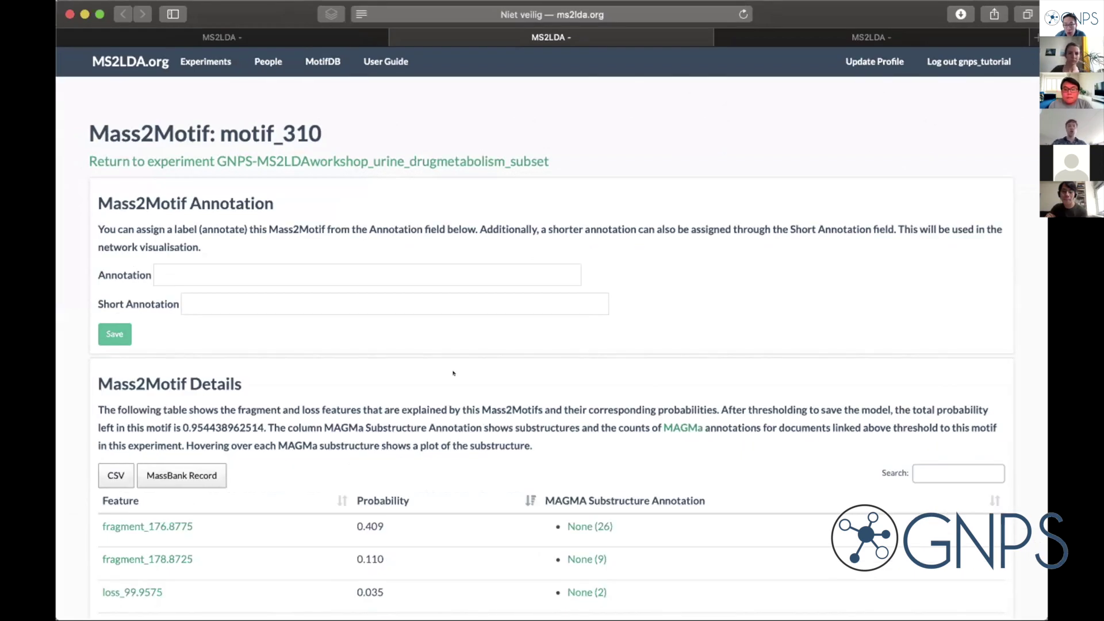
Switch to the motif_291 tab and scroll to its Counts of Mass2Motif Features chart.
scroll(453, 372, "down", 10)
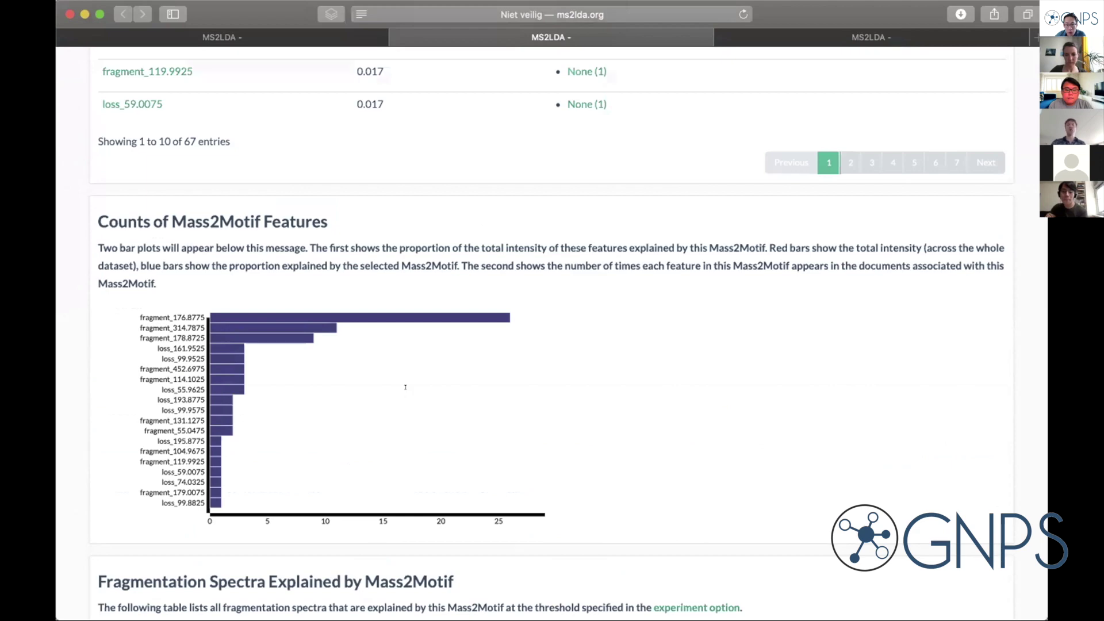
left_click(752, 31)
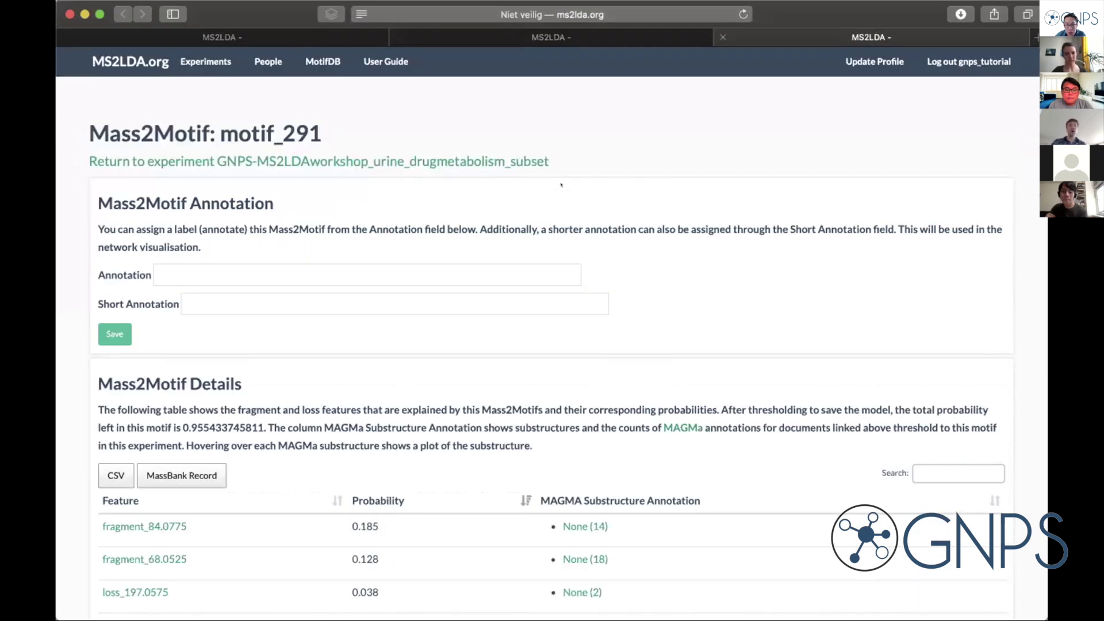
scroll(357, 383, "down", 12)
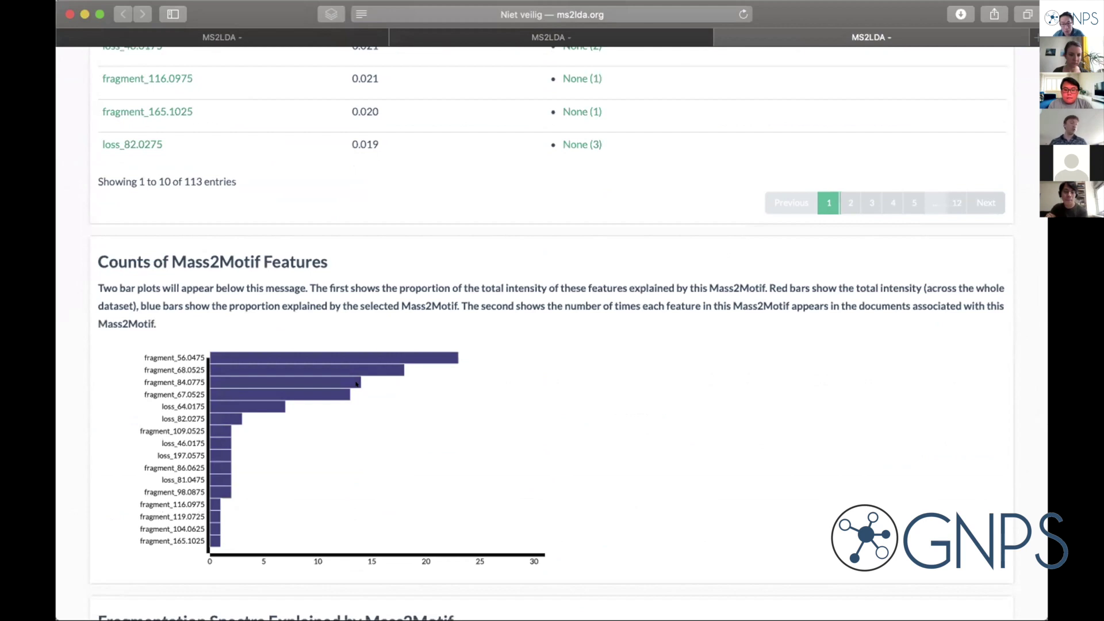
scroll(357, 384, "up", 20)
Type the annotation 'interesting motif' plus a note on two fragments with 28 mass difference.
left_click(167, 266)
type("interes")
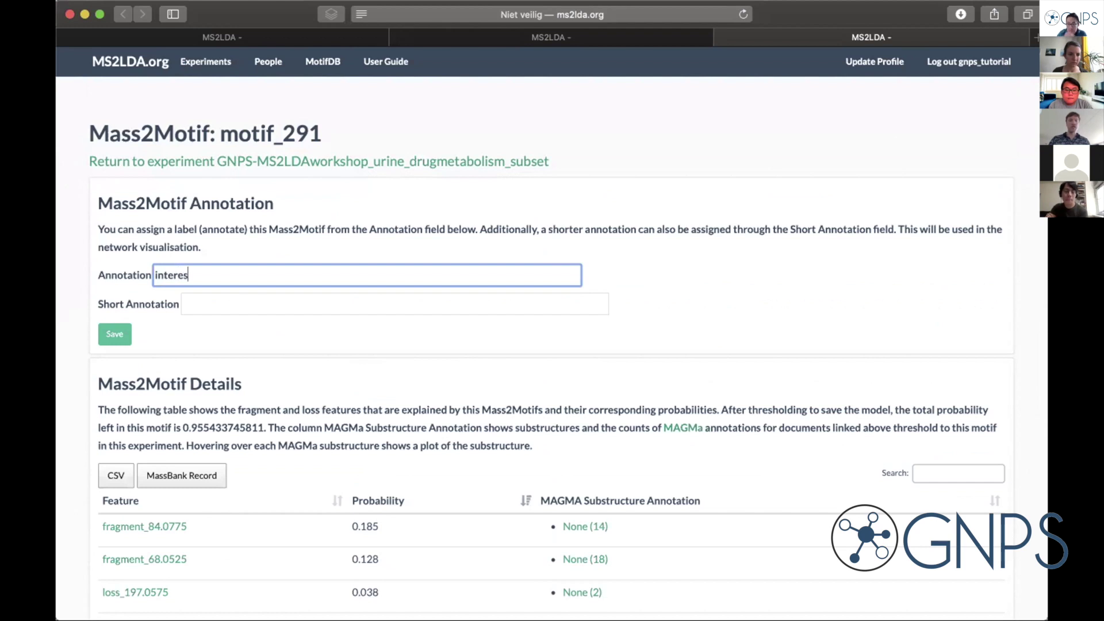
type("ti")
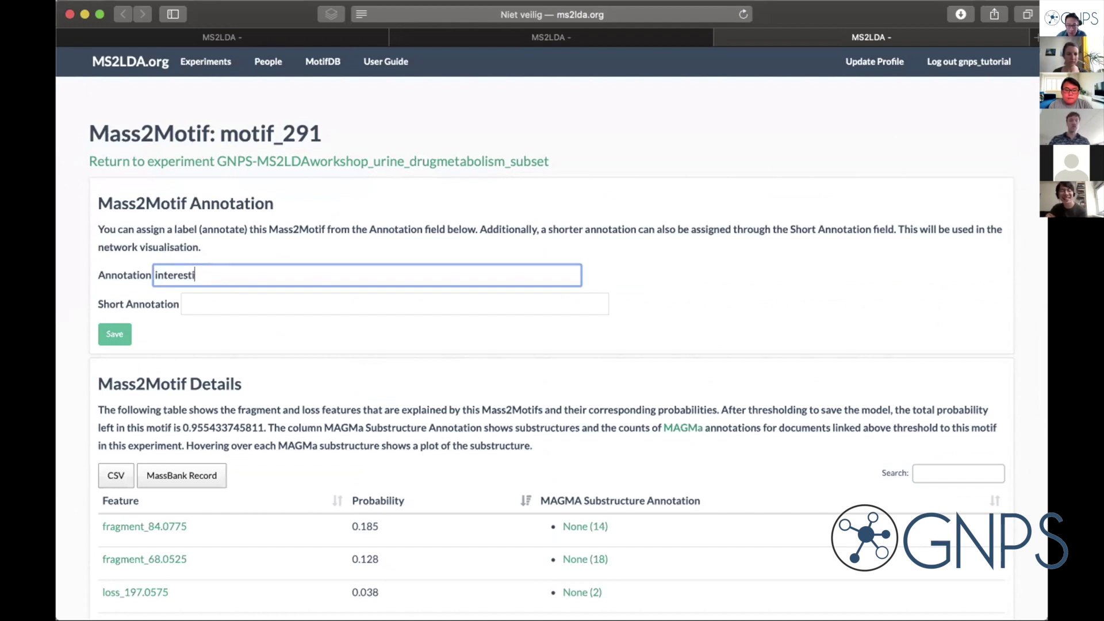
type("ng motf")
key("Tab")
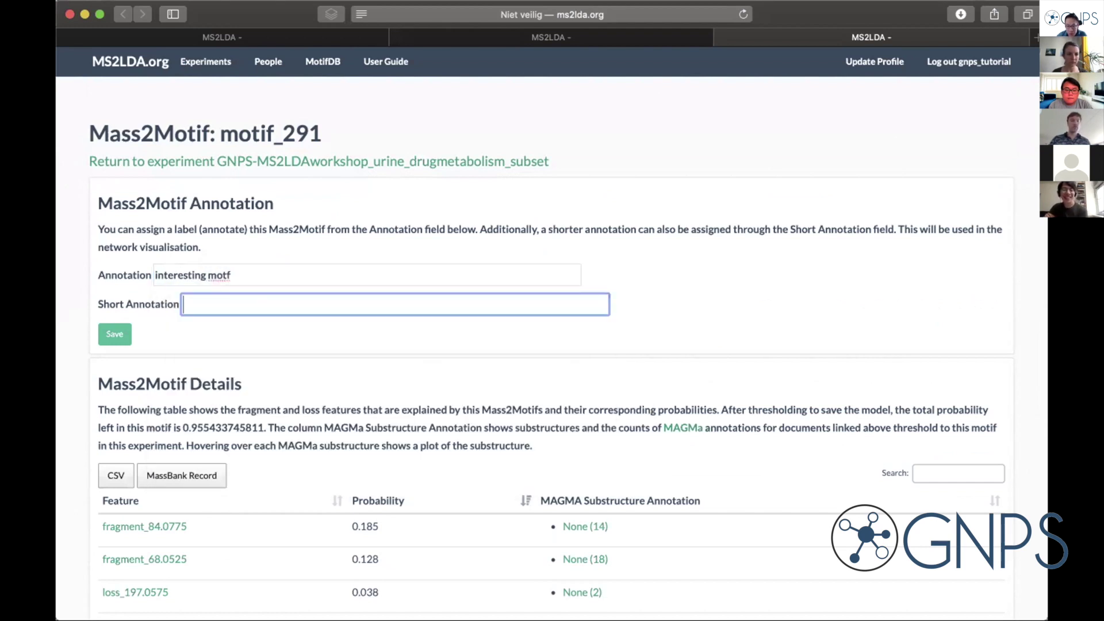
key("shift+Tab")
key("BackSpace")
type("if - two fragments acylchain/peptide? (28 mass diff)")
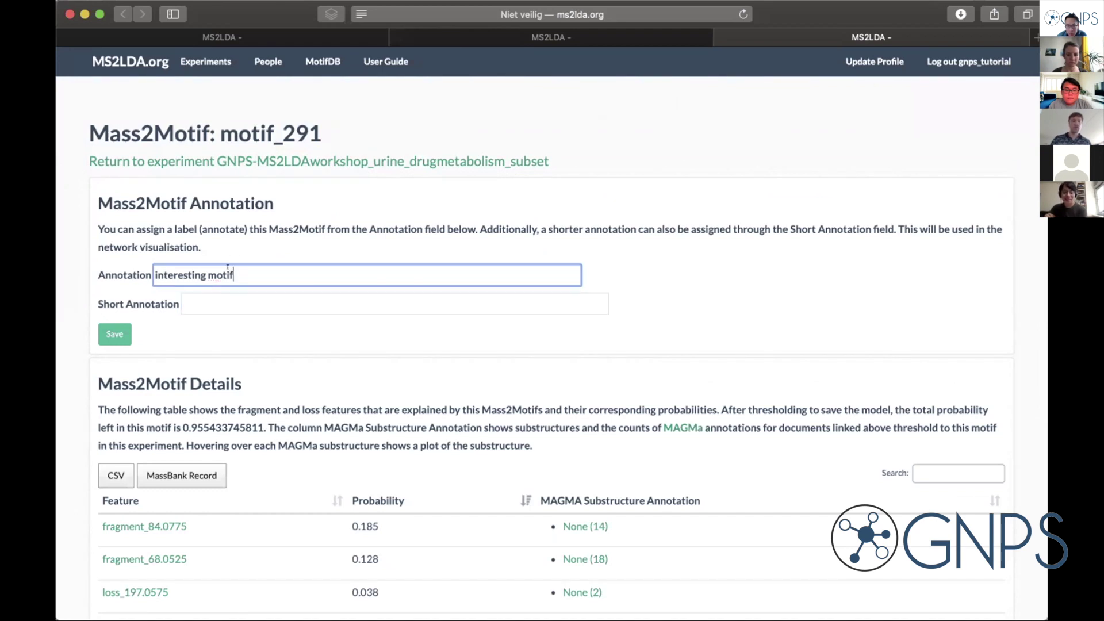
key("Tab")
Trim the annotation to 'interesting motif' and paste it into Short Annotation.
left_click_drag(474, 267, 241, 275)
key("BackSpace")
key("BackSpace")
key("BackSpace")
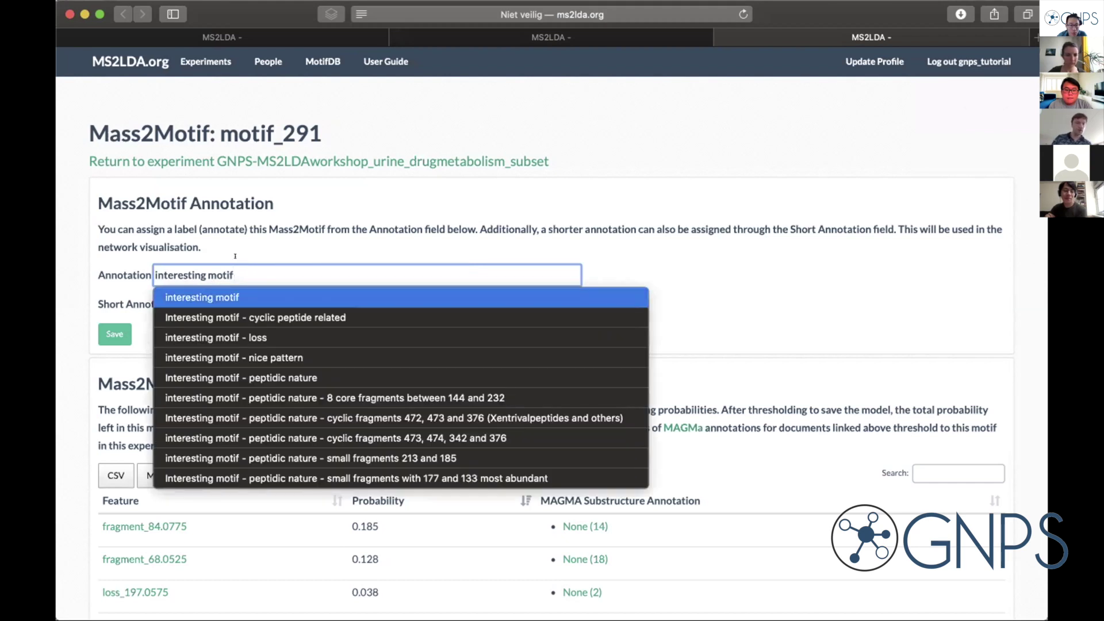
left_click_drag(232, 268, 131, 266)
key("ctrl+c")
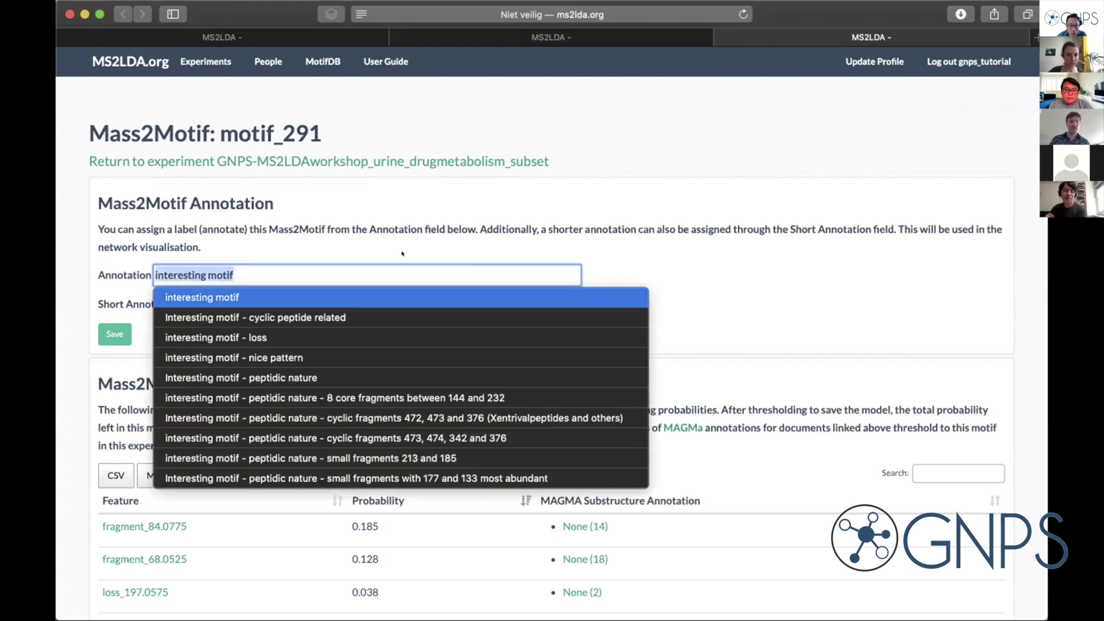
left_click(296, 294)
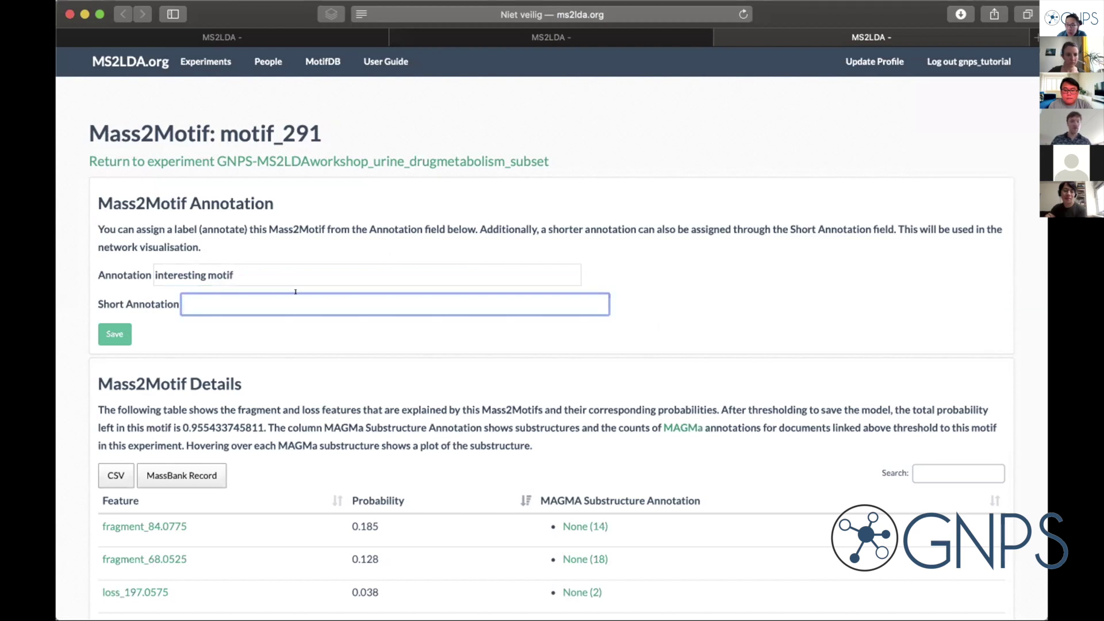
key("ctrl+v")
Remove the 'peptidic nature' suffix from the short annotation and save both fields.
type("- peptidic nature")
left_click(166, 338)
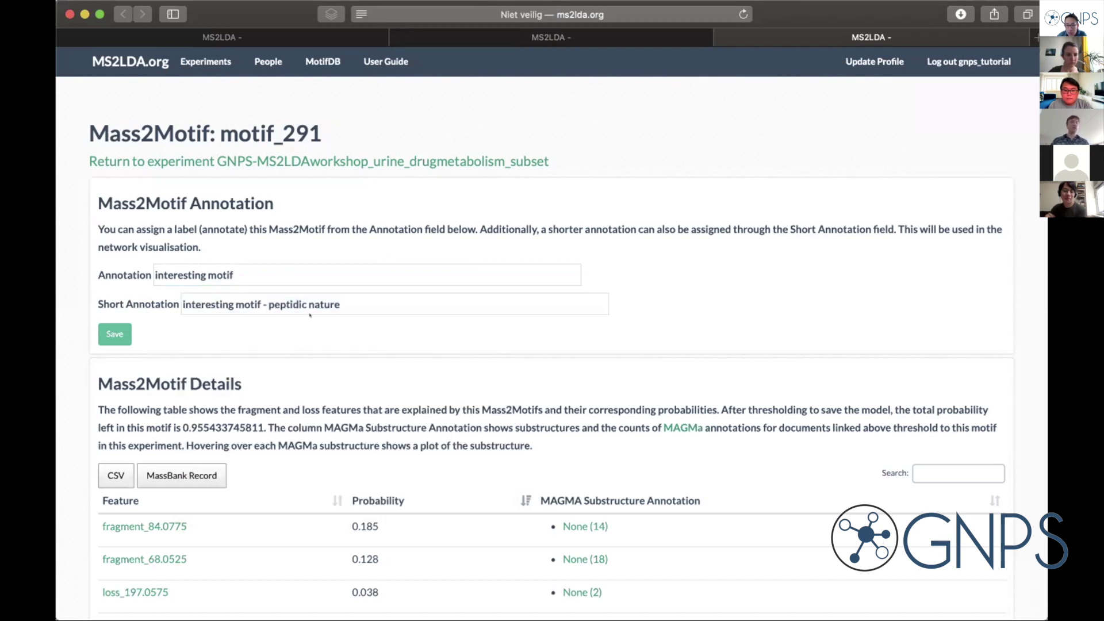
triple_click(285, 311)
key("Left")
left_click_drag(341, 305, 262, 304)
key("BackSpace")
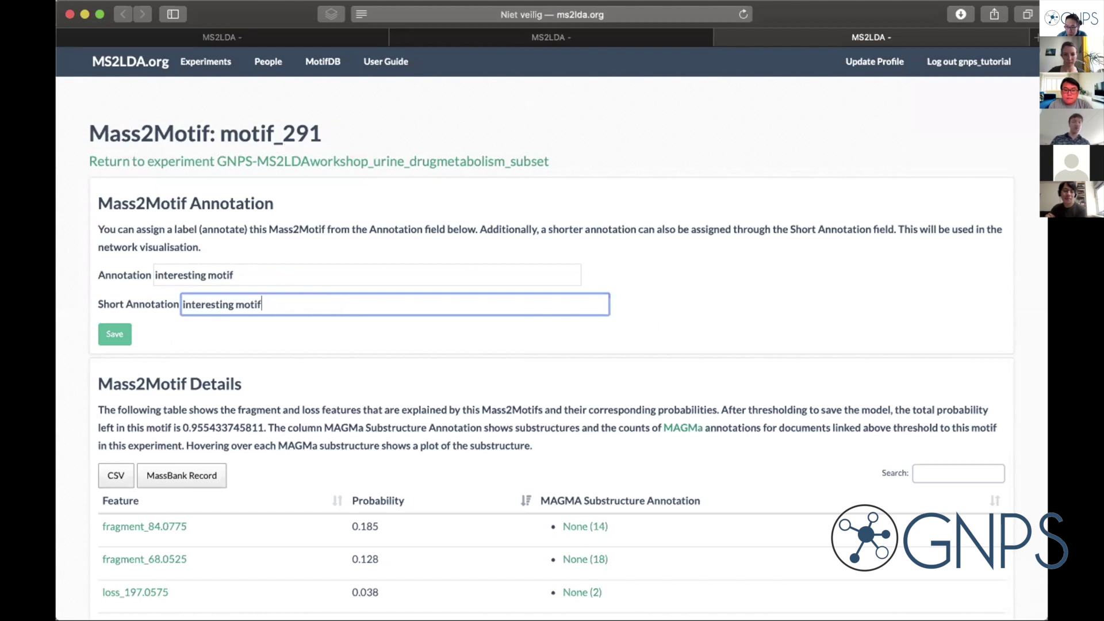
left_click(106, 327)
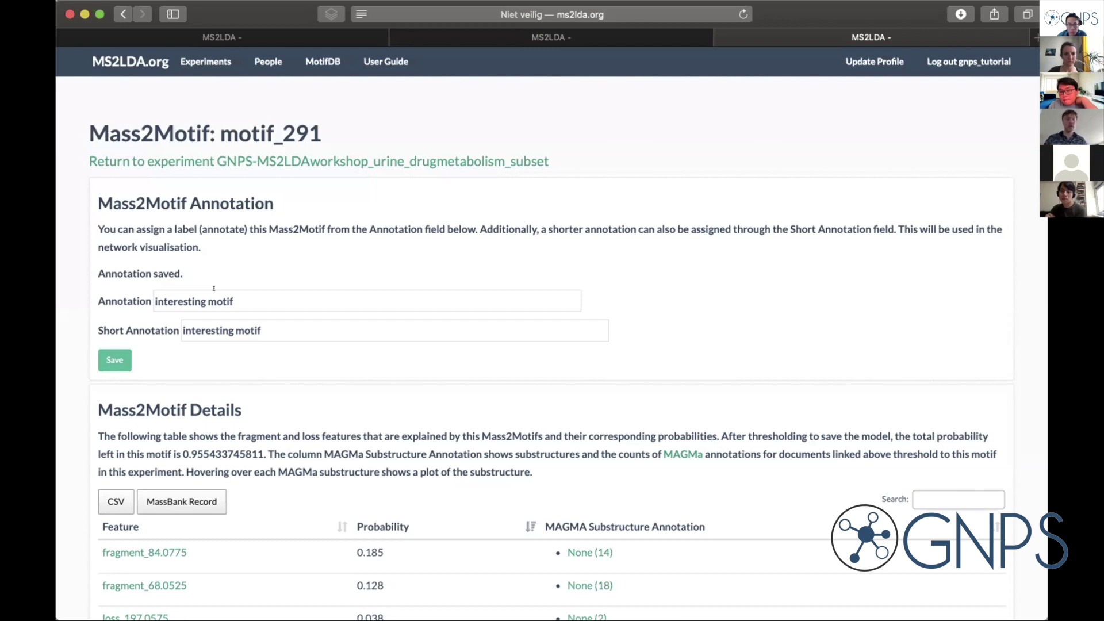
scroll(333, 340, "up", 1)
Open the visualisation options for the GNPS-MS2LDAworkshop_urine_drugmetabolism_subset experiment from the Experiments list.
scroll(333, 340, "down", 1)
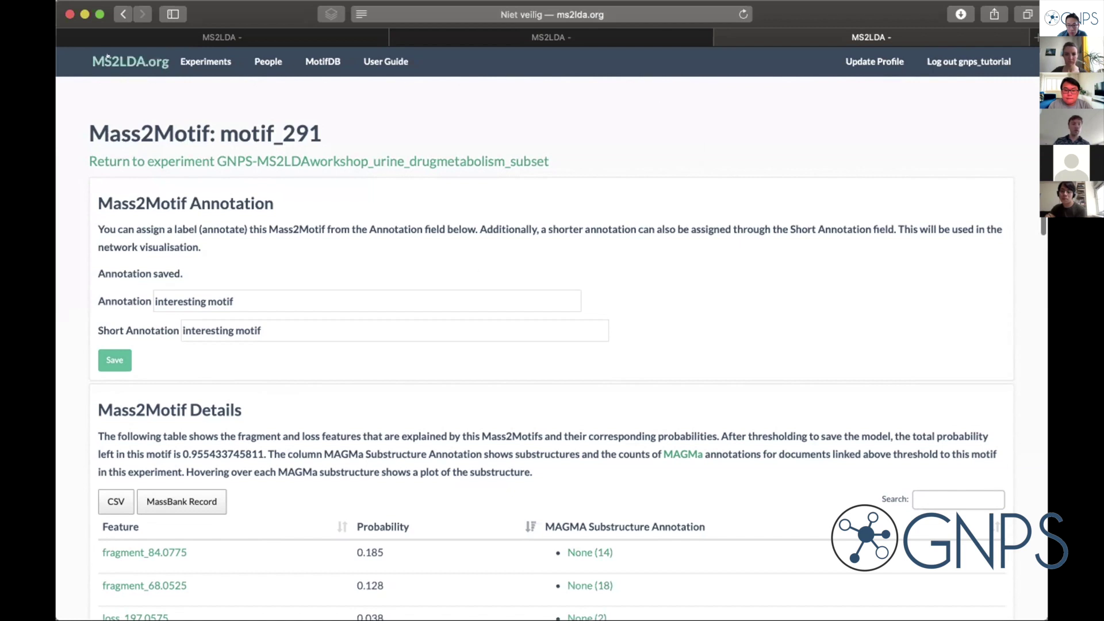
left_click(191, 62)
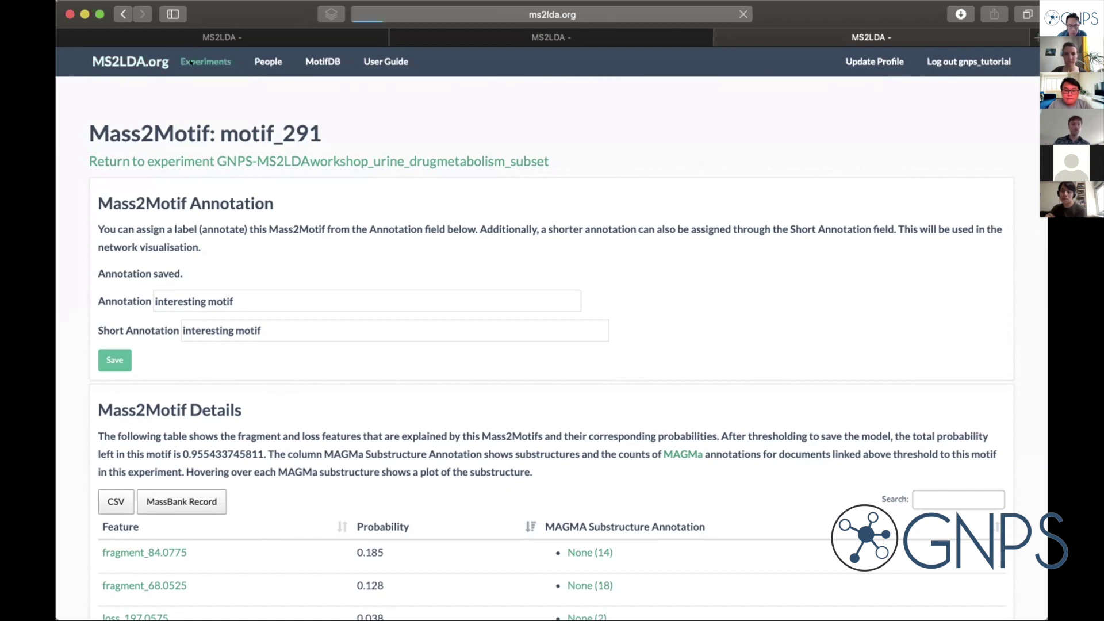
left_click(283, 354)
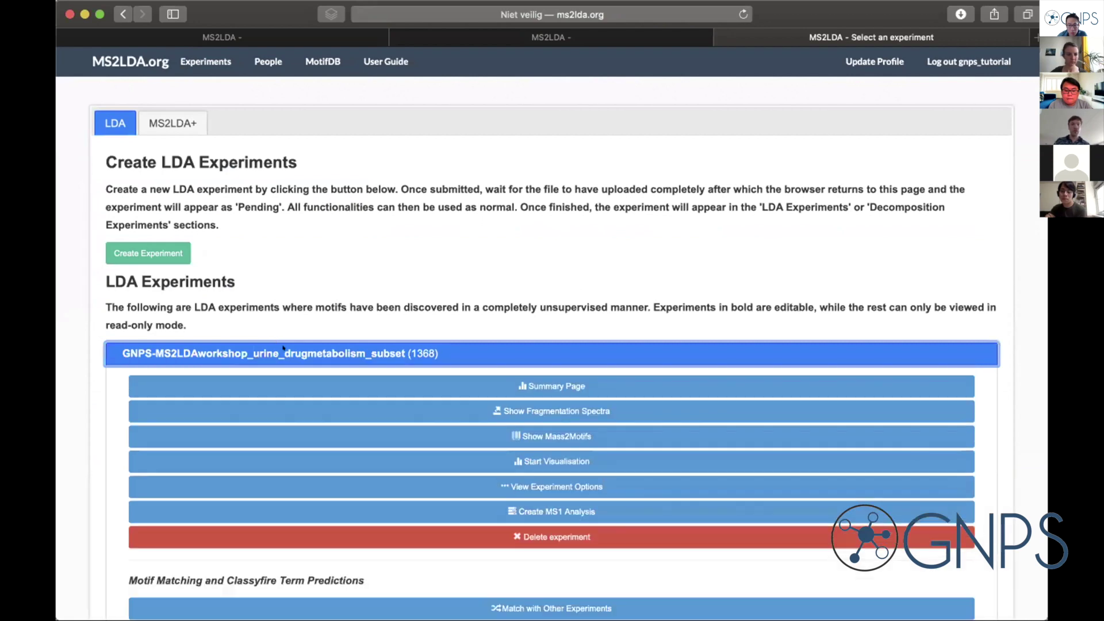
scroll(283, 348, "down", 4)
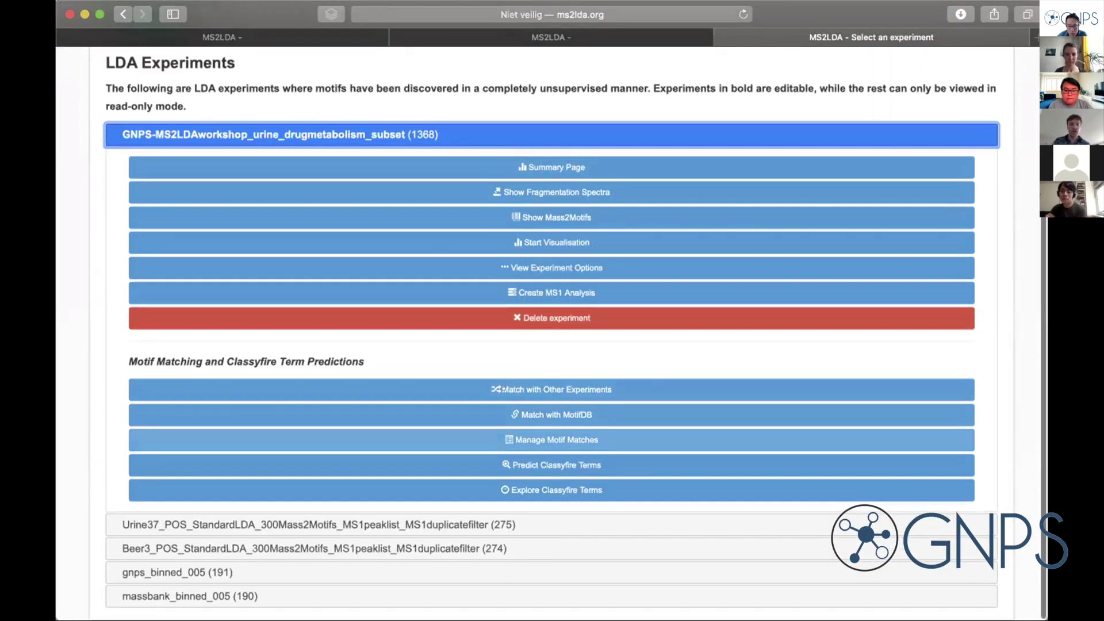
left_click(518, 233)
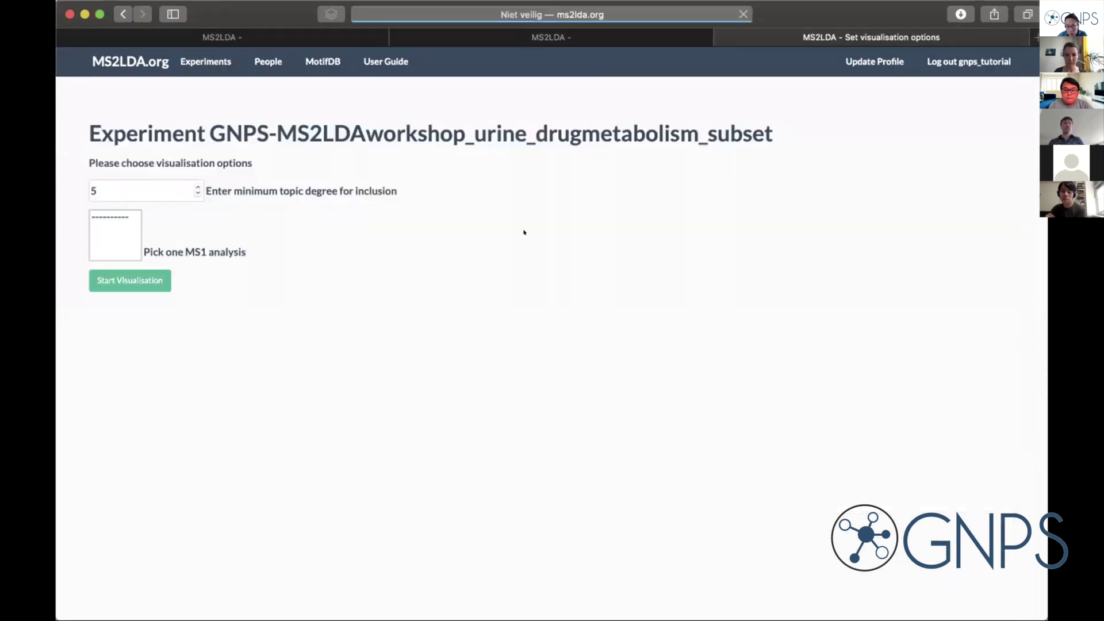
Set the minimum topic degree to 10 and launch the network visualisation.
double_click(94, 191)
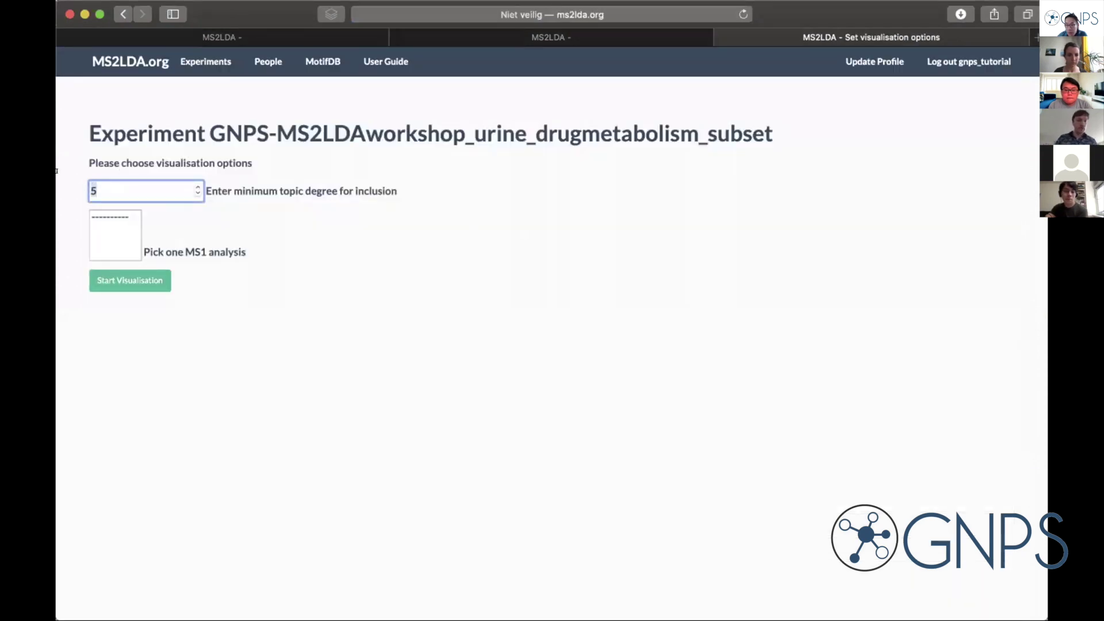
type("10")
left_click(284, 289)
left_click(121, 280)
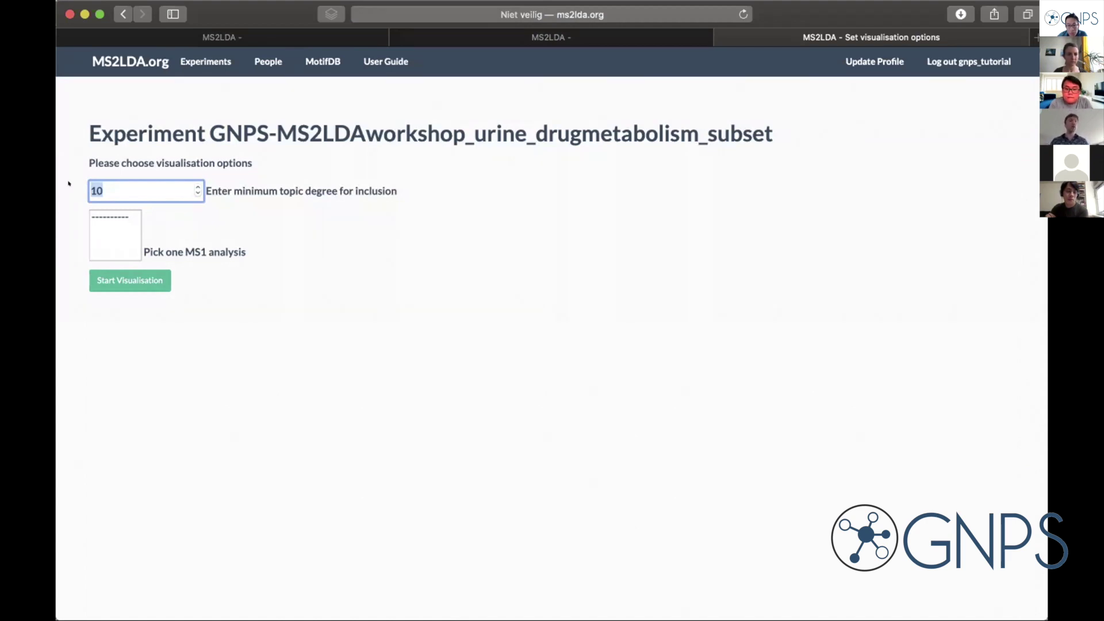
left_click(130, 280)
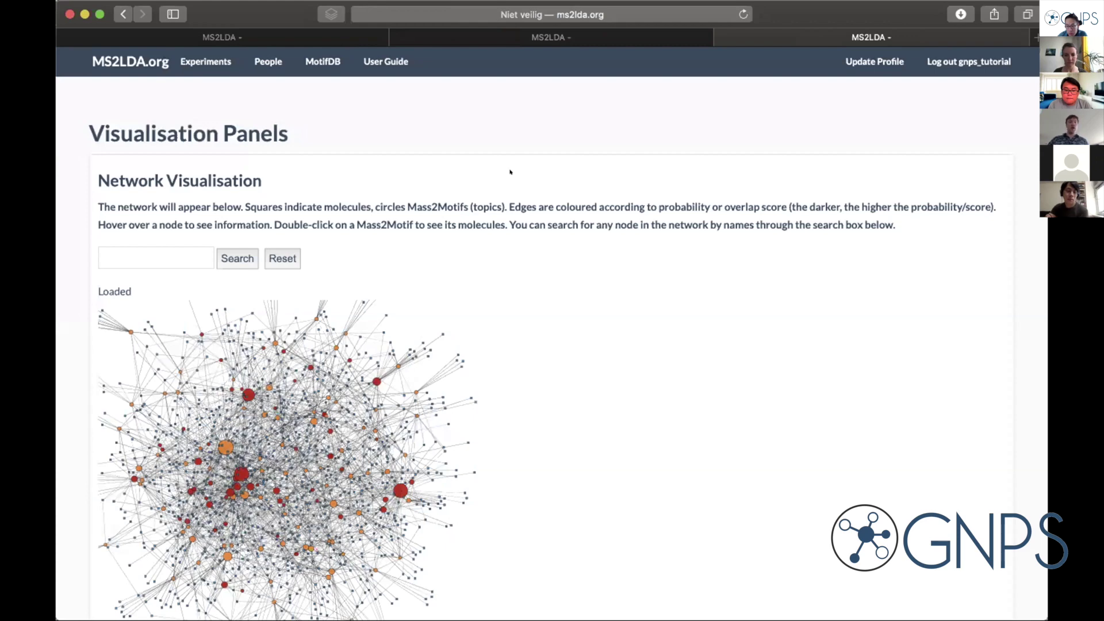
scroll(616, 373, "down", 8)
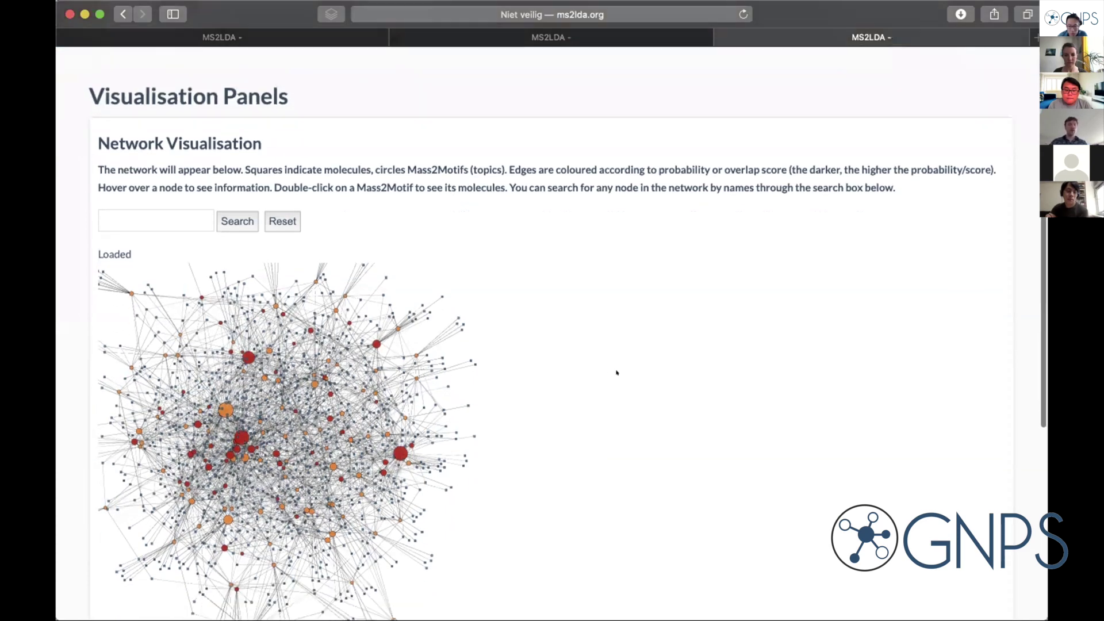
scroll(514, 217, "up", 2)
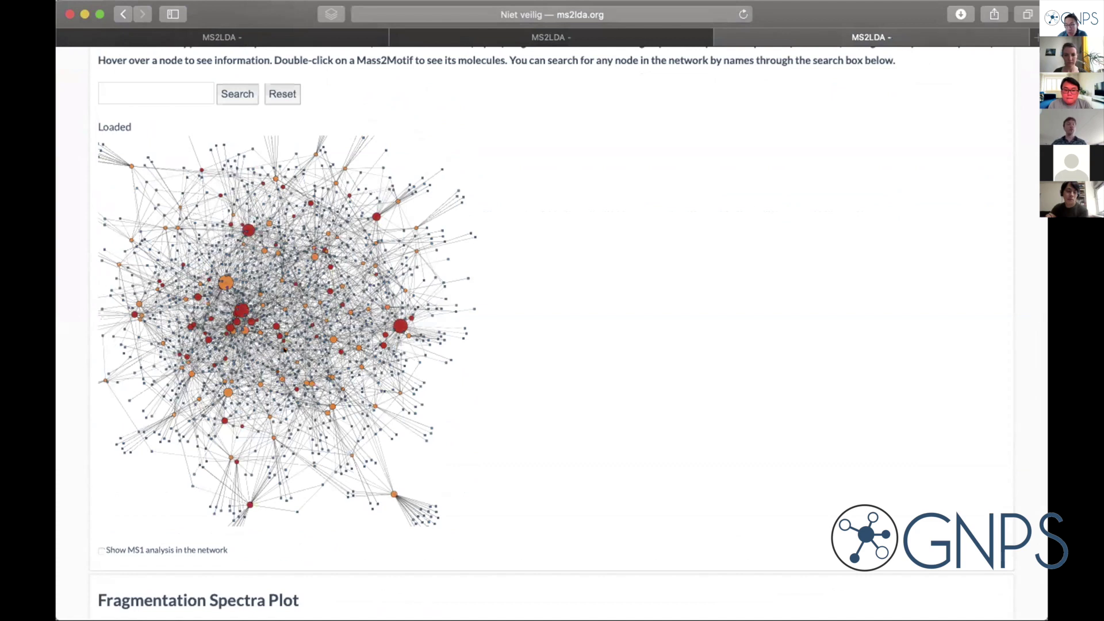
mouse_move(230, 305)
mouse_move(239, 220)
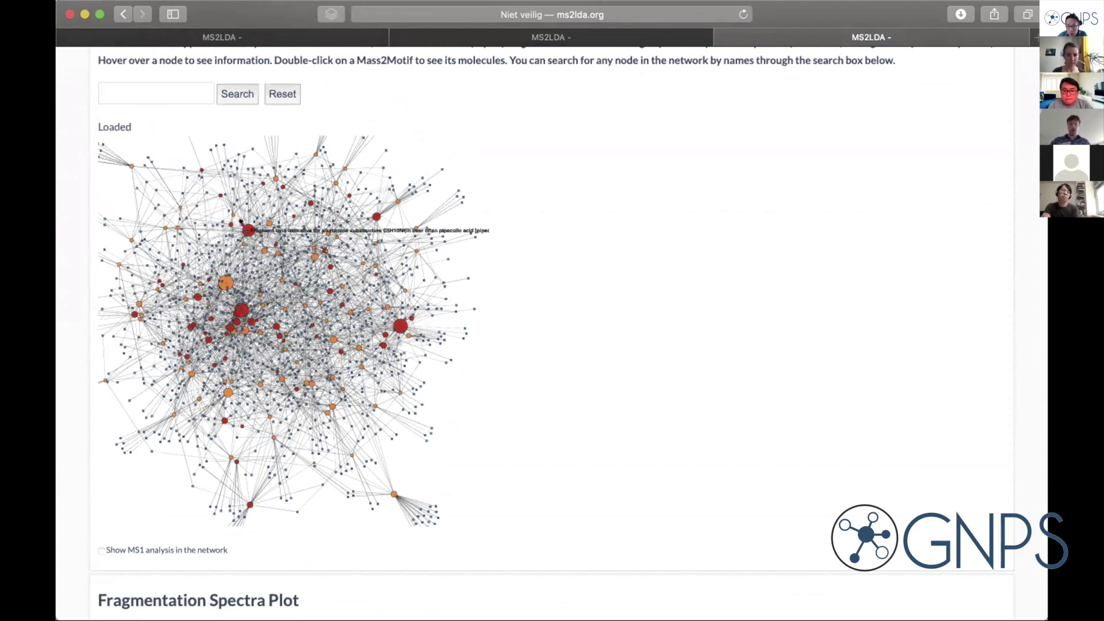
mouse_move(369, 210)
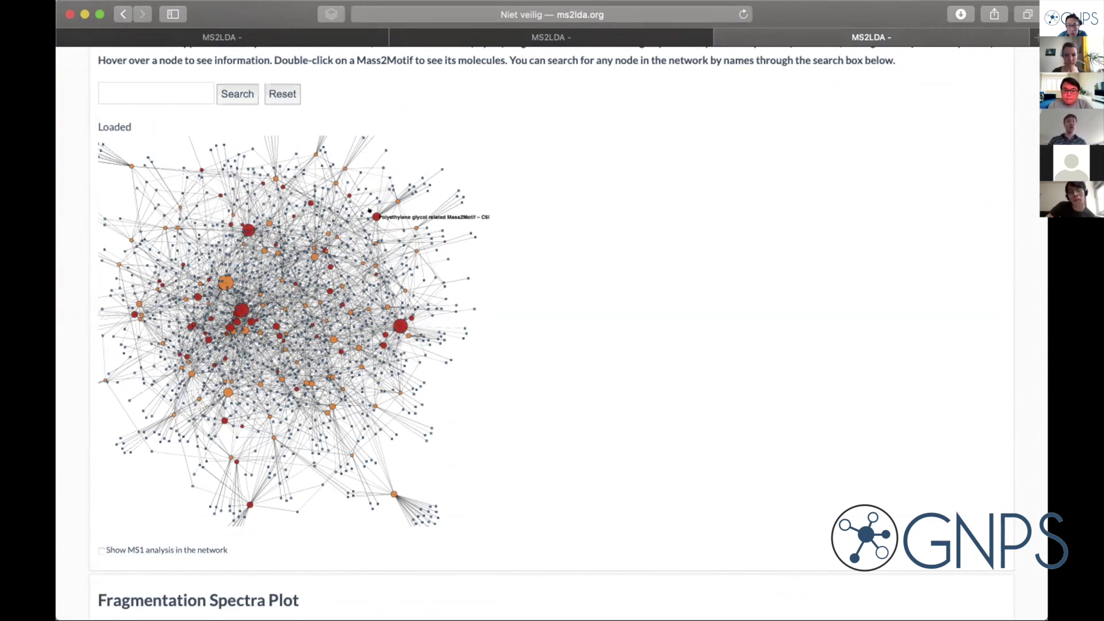
left_click(152, 87)
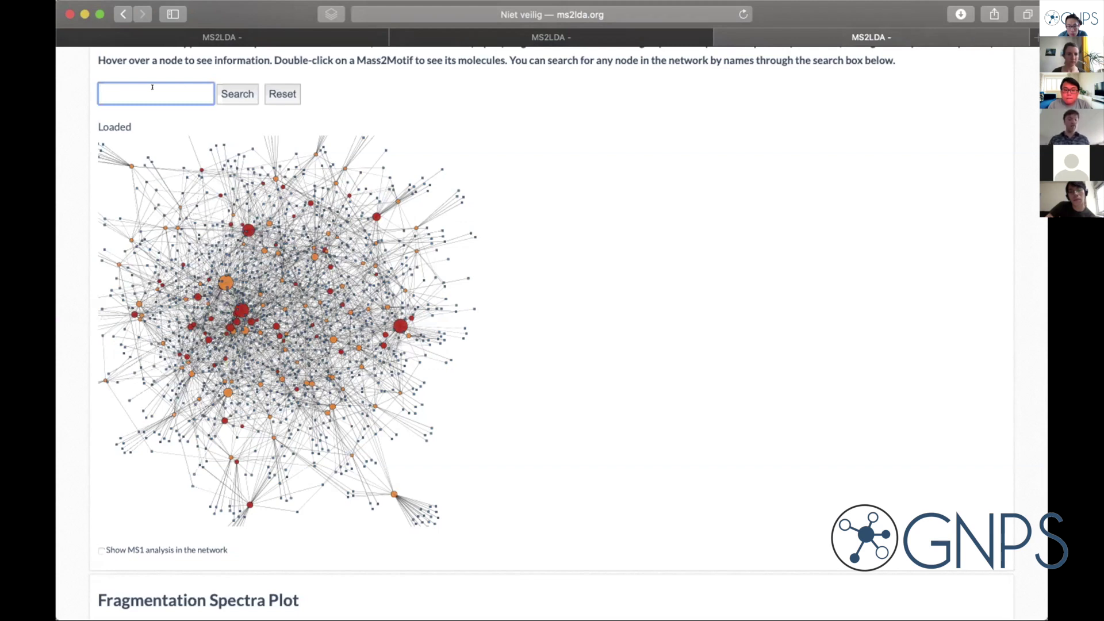
Search for Methoxyparacetamol, highlight its node, and identify its neighbouring molecule 1281.
type("paa")
type("ra")
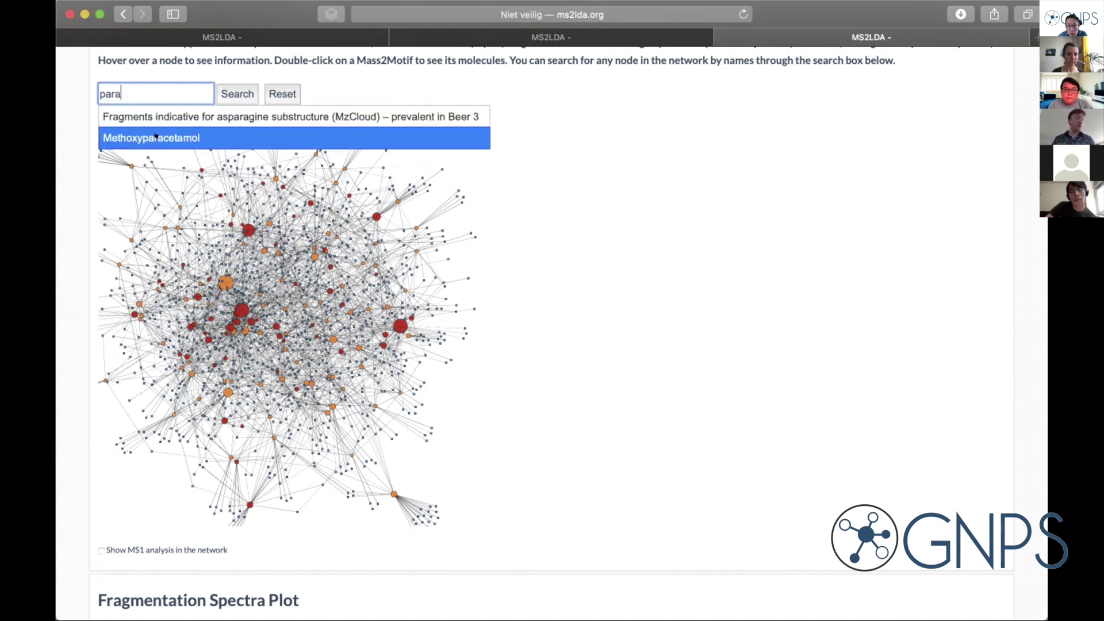
left_click(156, 137)
left_click(231, 90)
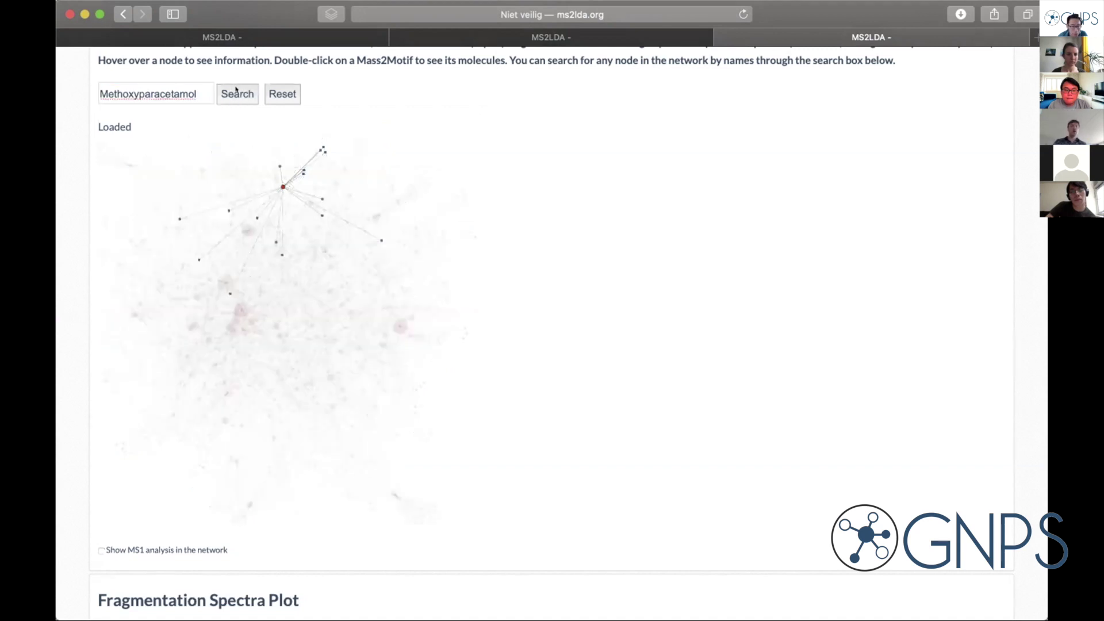
mouse_move(274, 183)
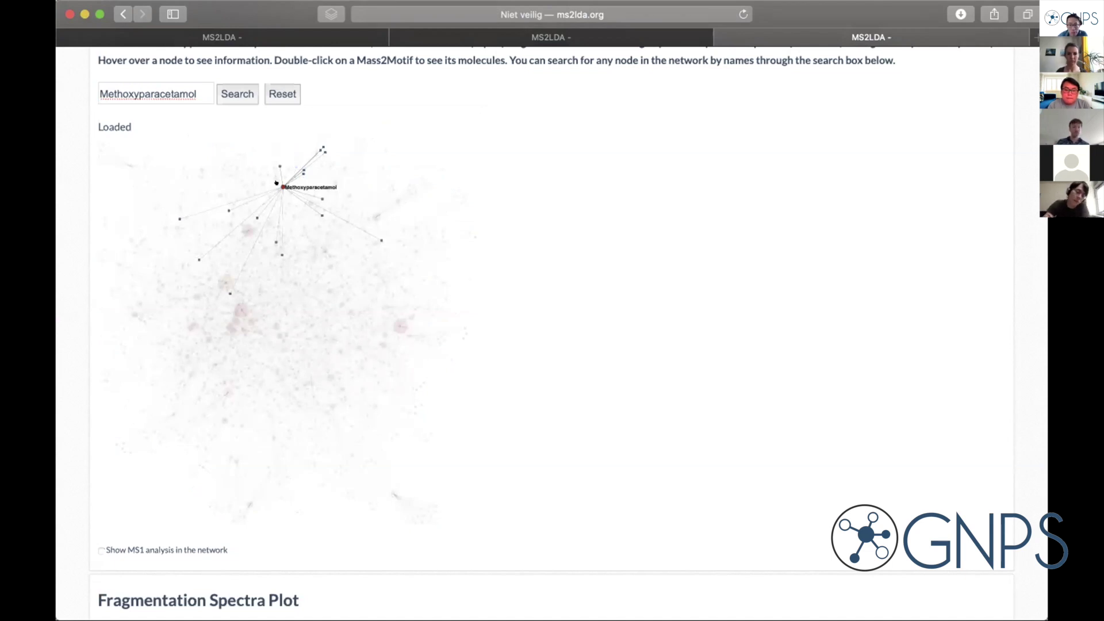
mouse_move(170, 212)
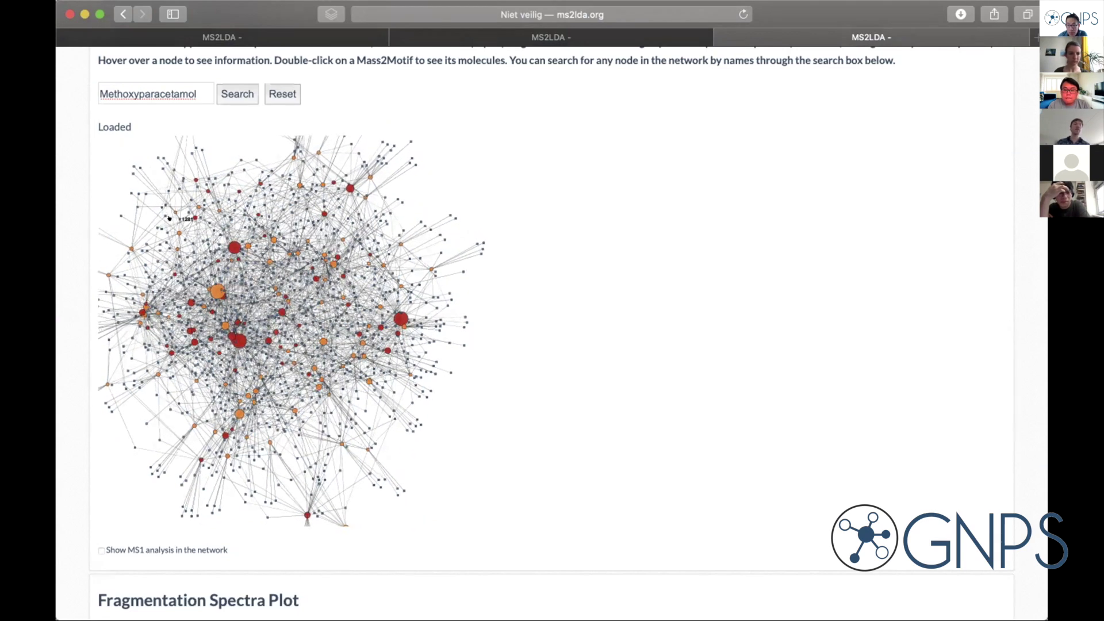
Show only molecule 1281 with its linked motifs, inspect the pyroglutamic acid motif, then reset the search.
left_click(169, 217)
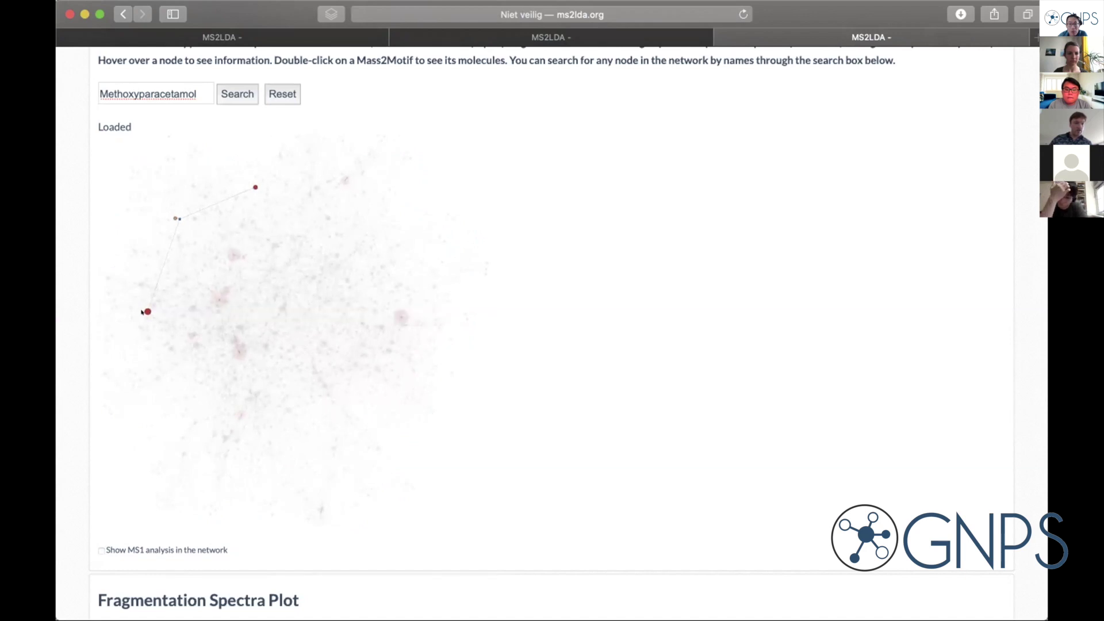
mouse_move(136, 306)
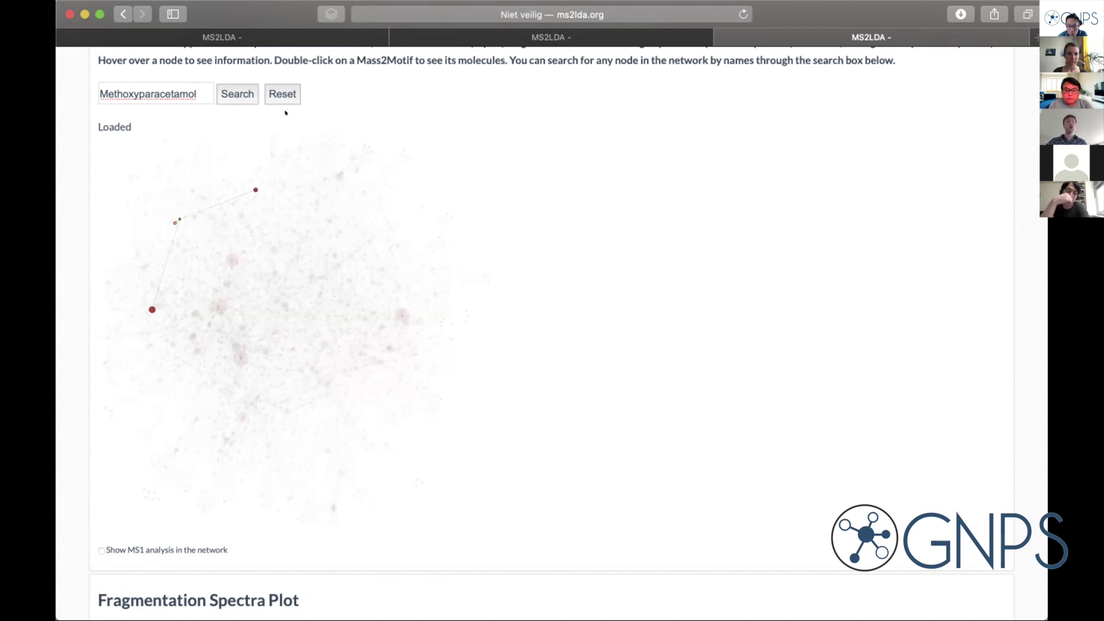
left_click(275, 91)
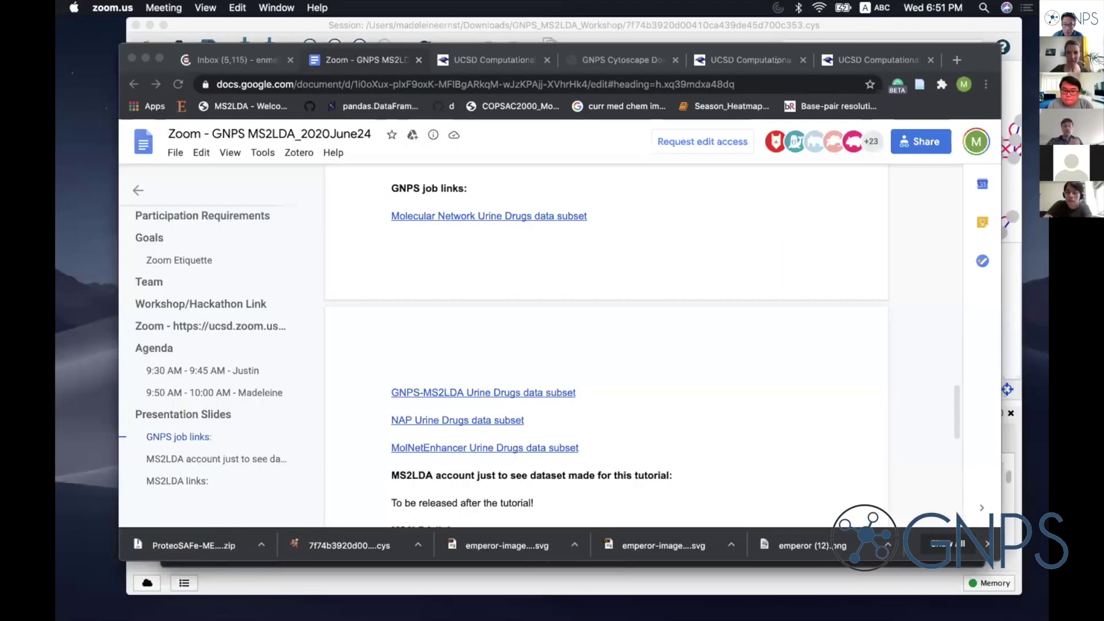
Bring Chrome with the workshop Google Doc to the front and position it over Cytoscape.
key("super+Tab")
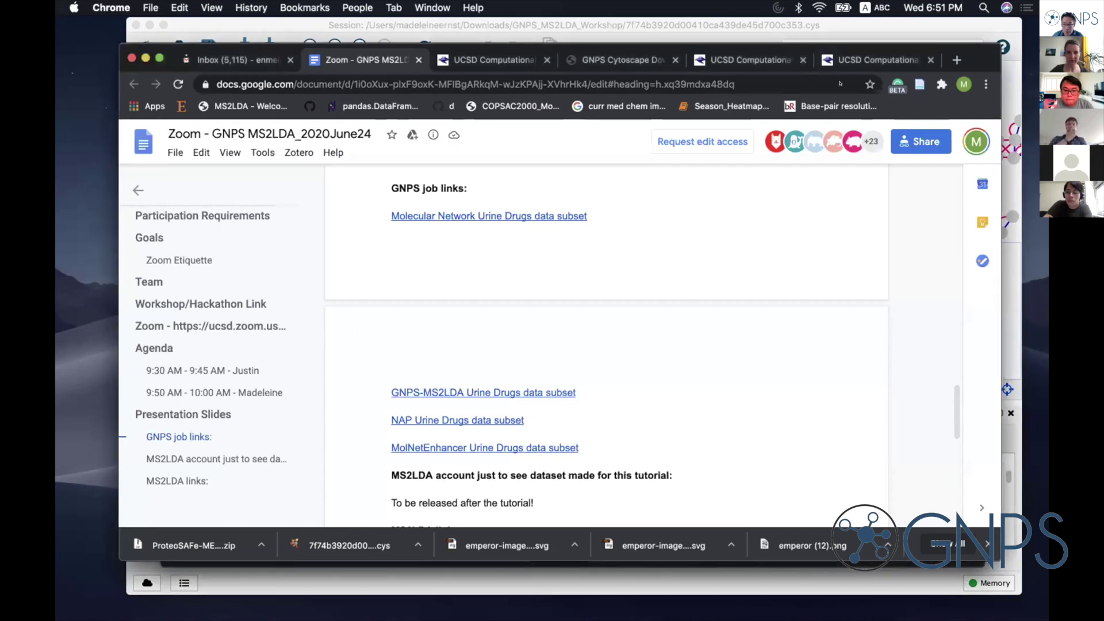
left_click_drag(978, 60, 927, 49)
mouse_move(476, 612)
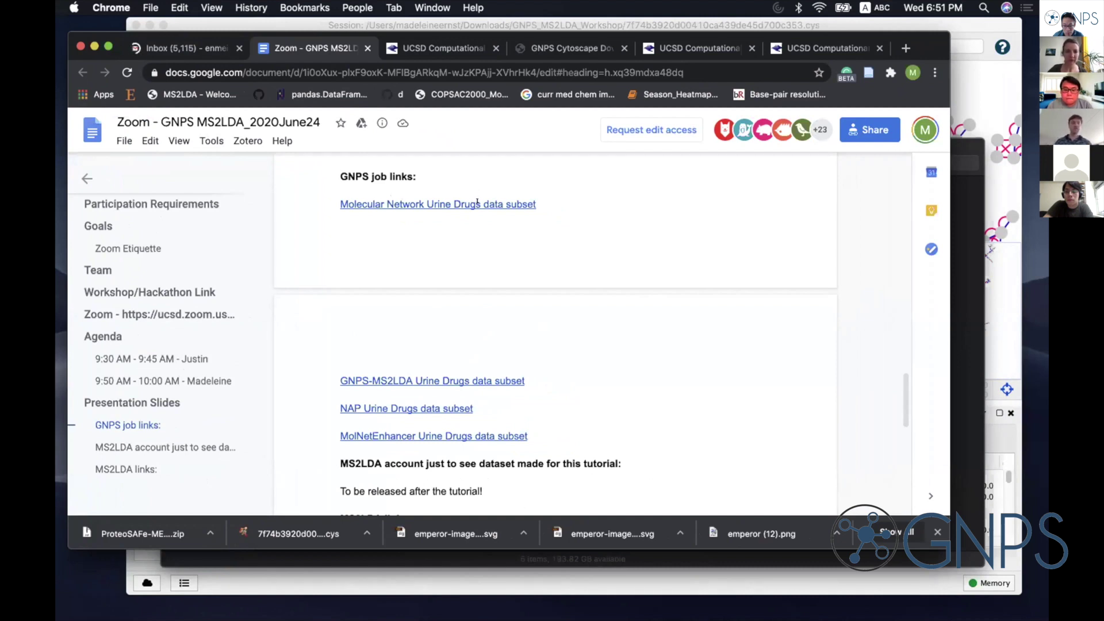
left_click_drag(179, 33, 180, 58)
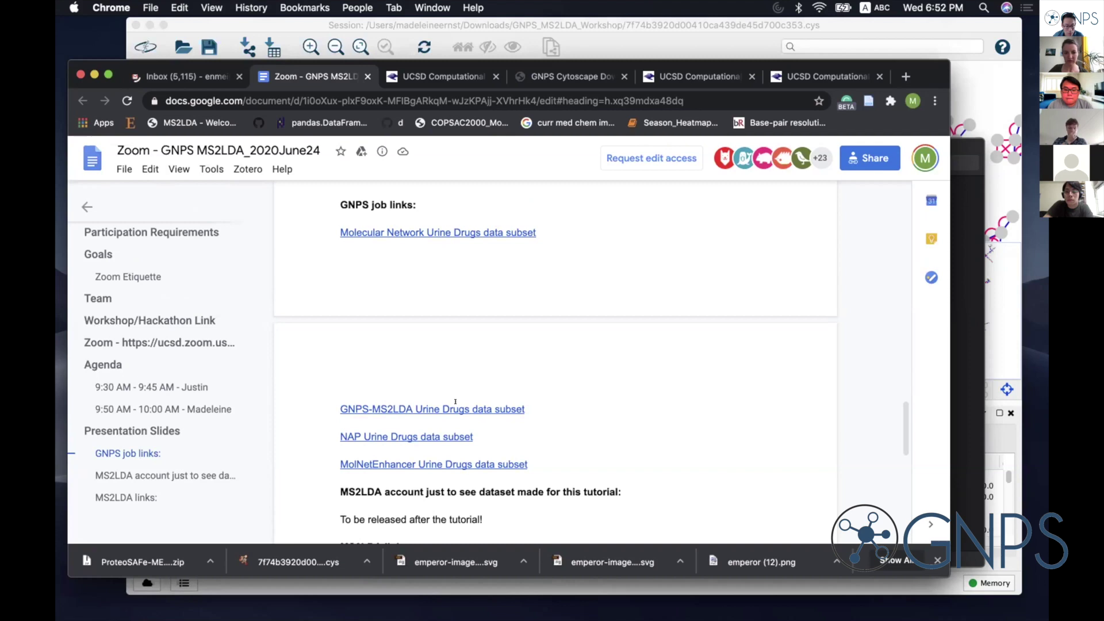
Open the MS2LDA MotifDB job's Cytoscape download page, then follow the Doc's MolNetEnhancer Urine Drugs link.
left_click(444, 74)
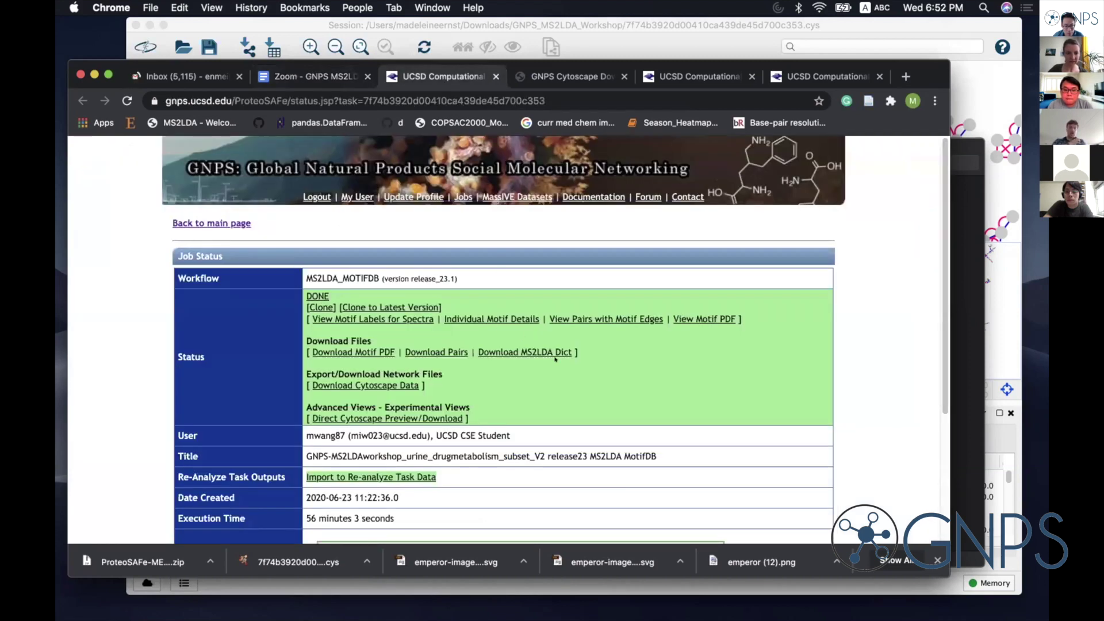
scroll(556, 367, "down", 2)
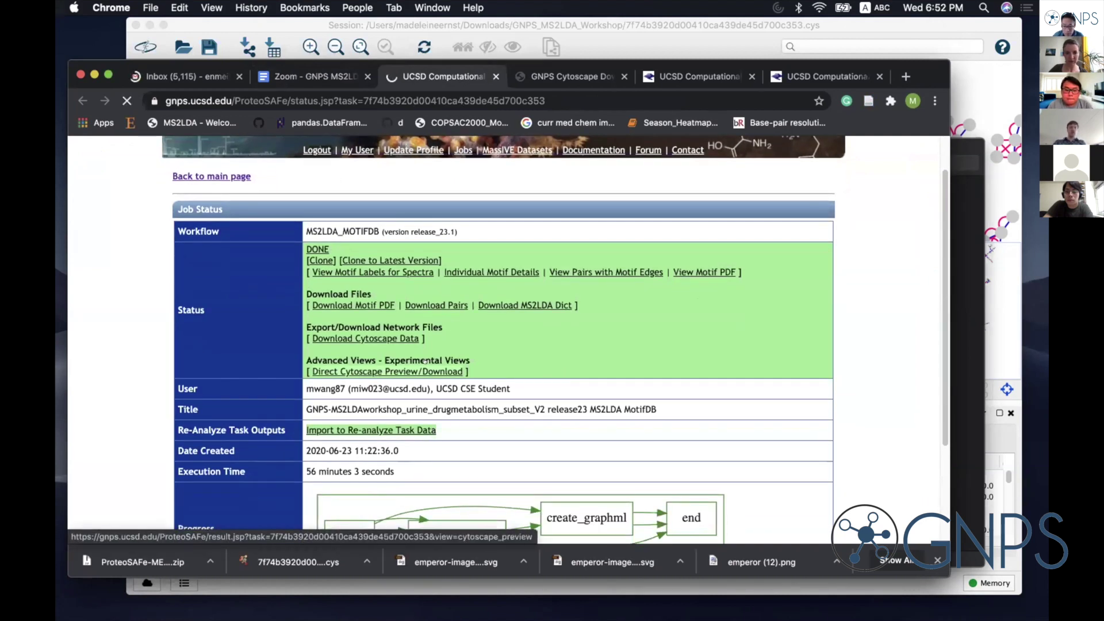
left_click(314, 371)
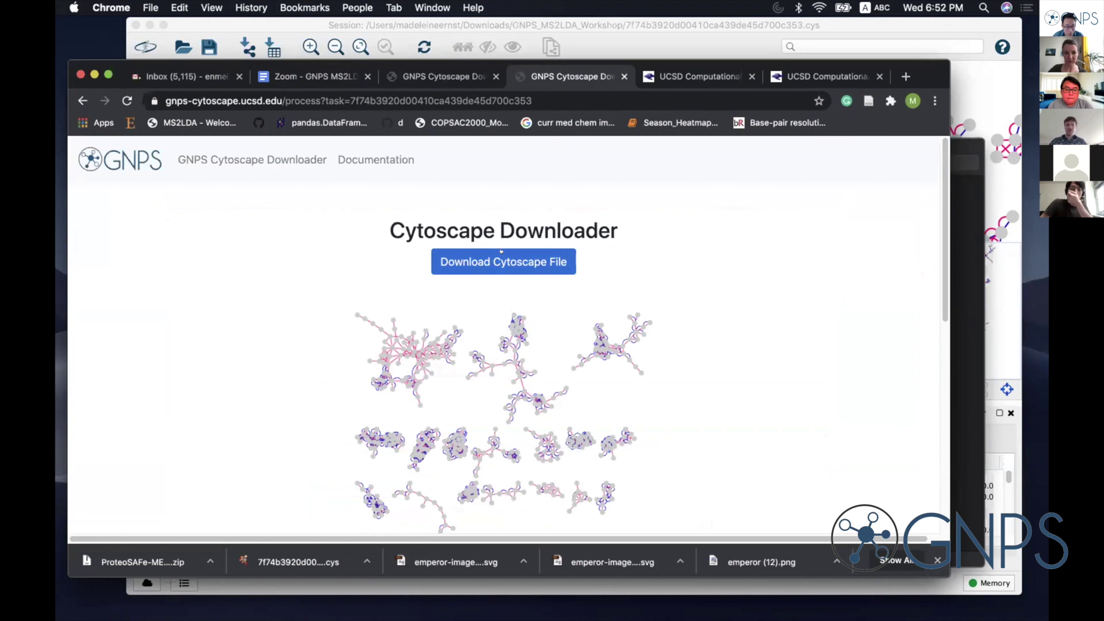
left_click(291, 74)
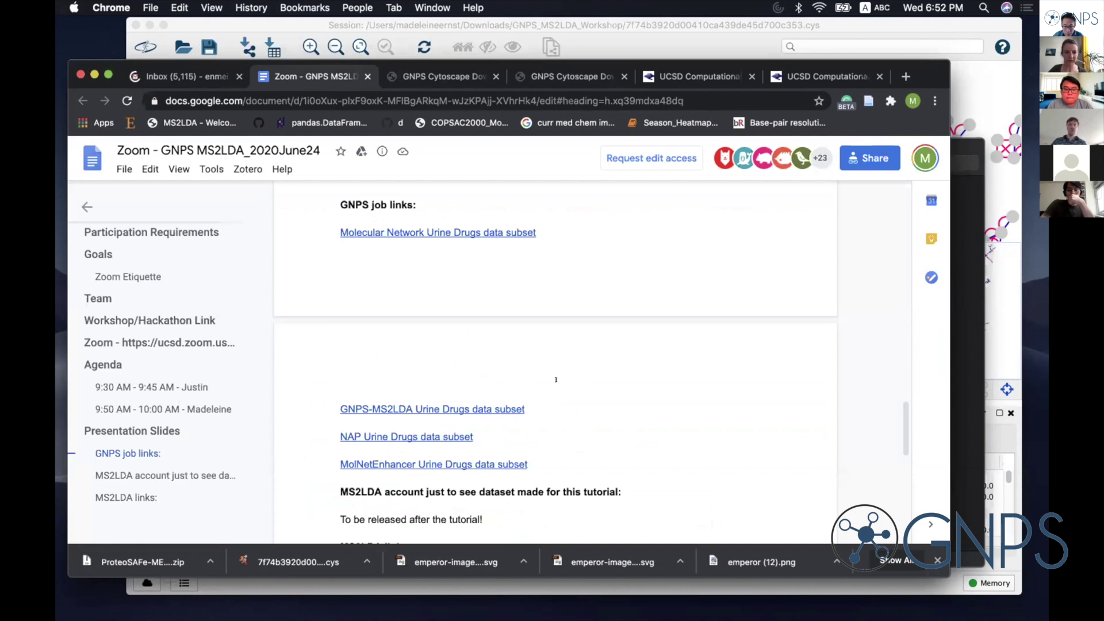
left_click(399, 460)
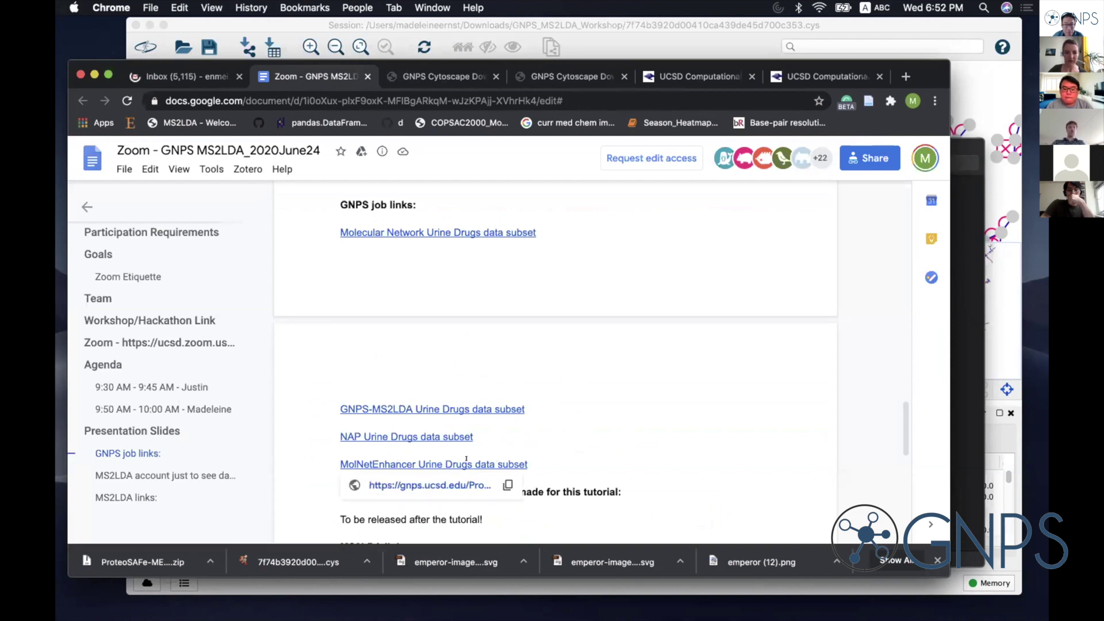
View the MolNetEnhancer job status page, then switch to the molecular networking job tab.
left_click(696, 75)
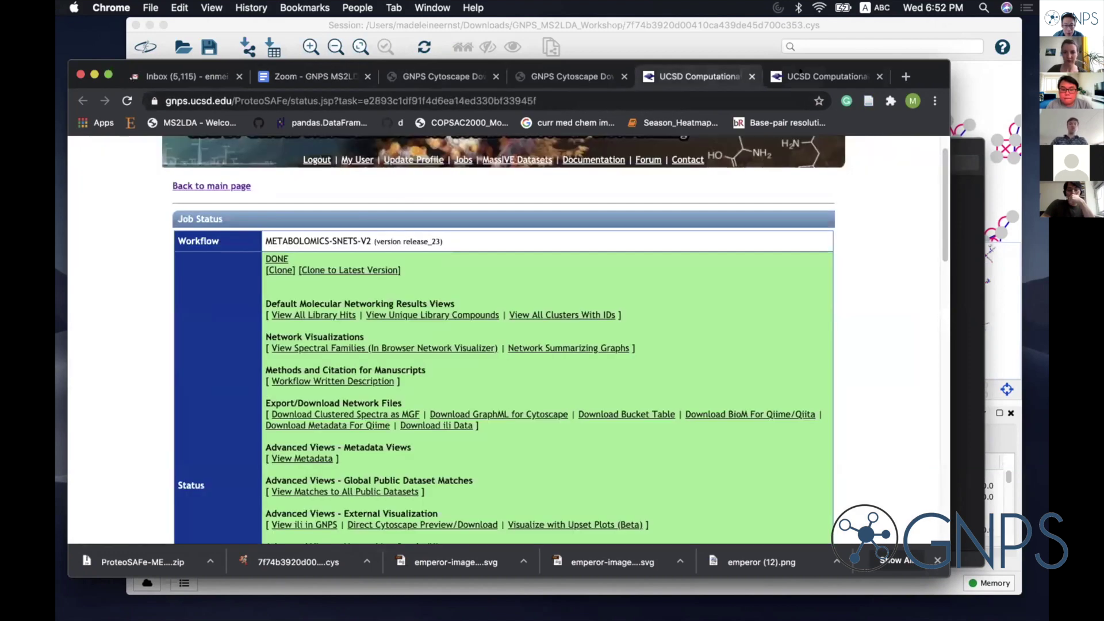
left_click(824, 76)
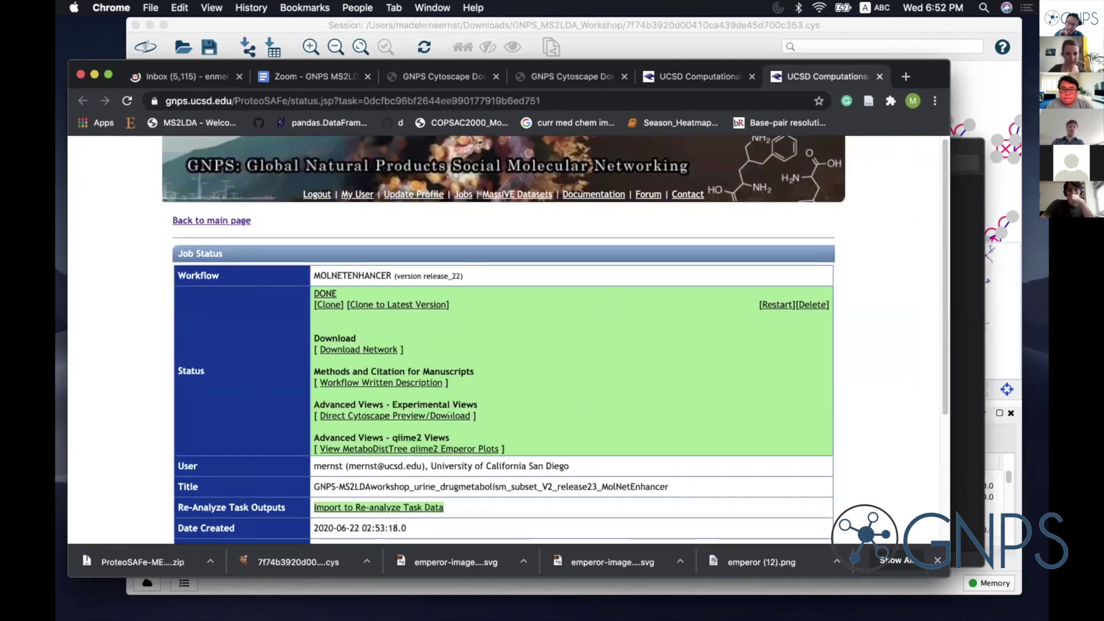
scroll(518, 403, "down", 1)
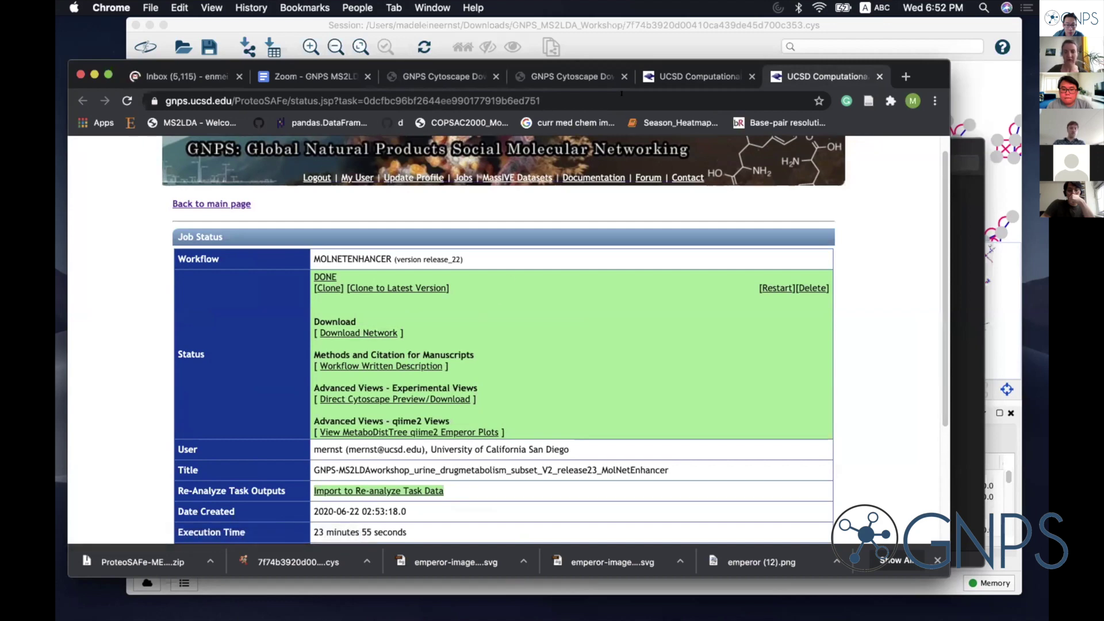
left_click(693, 77)
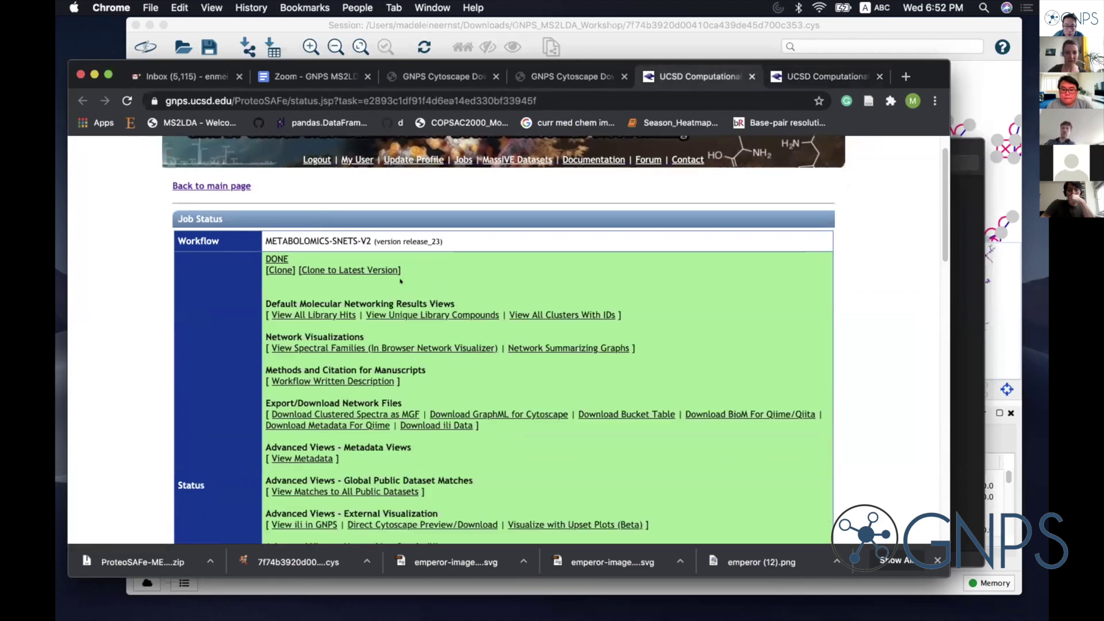
Check the Doc's Molecular Network Urine Drugs link, then scroll the METABOLOMICS-SNETS-V2 page to its export options.
left_click(302, 75)
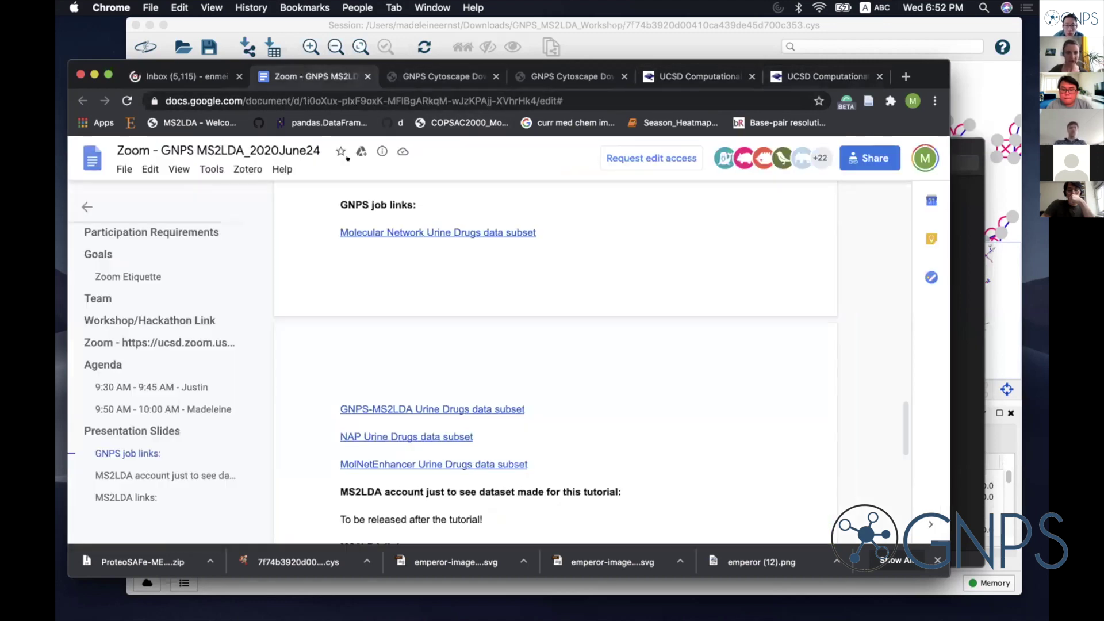
left_click(335, 225)
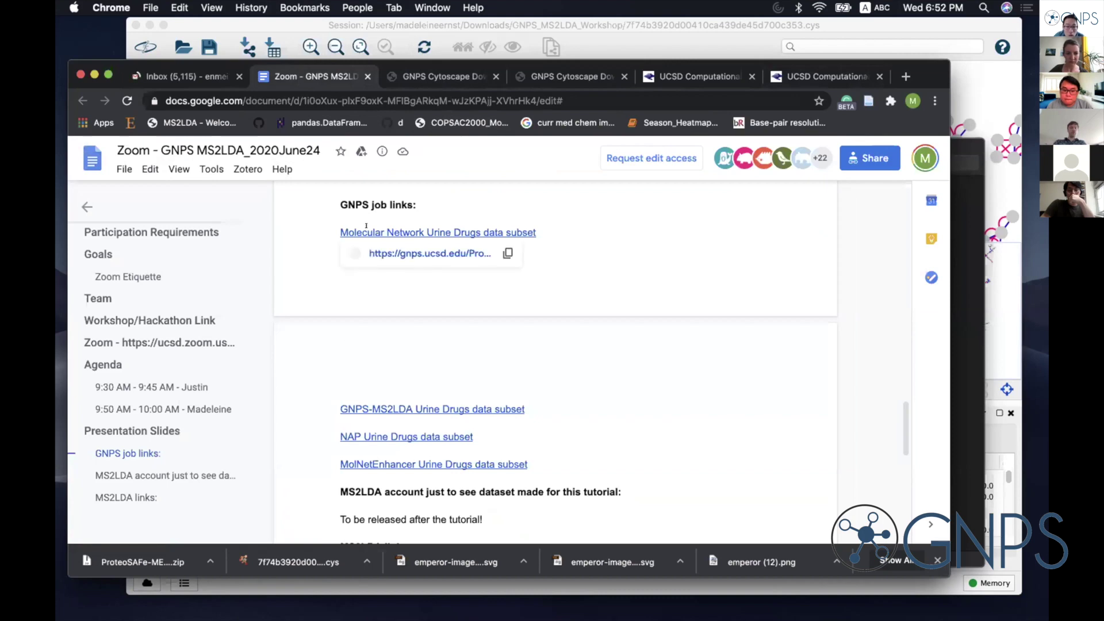
triple_click(554, 215)
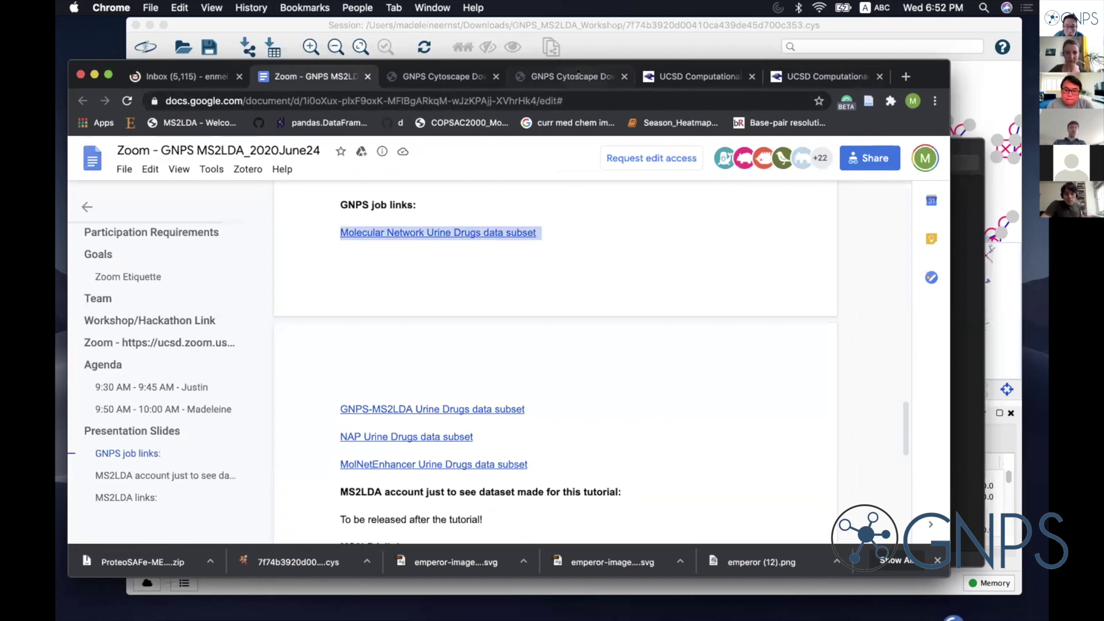
left_click(597, 73)
left_click(693, 76)
scroll(556, 406, "down", 2)
scroll(555, 406, "down", 3)
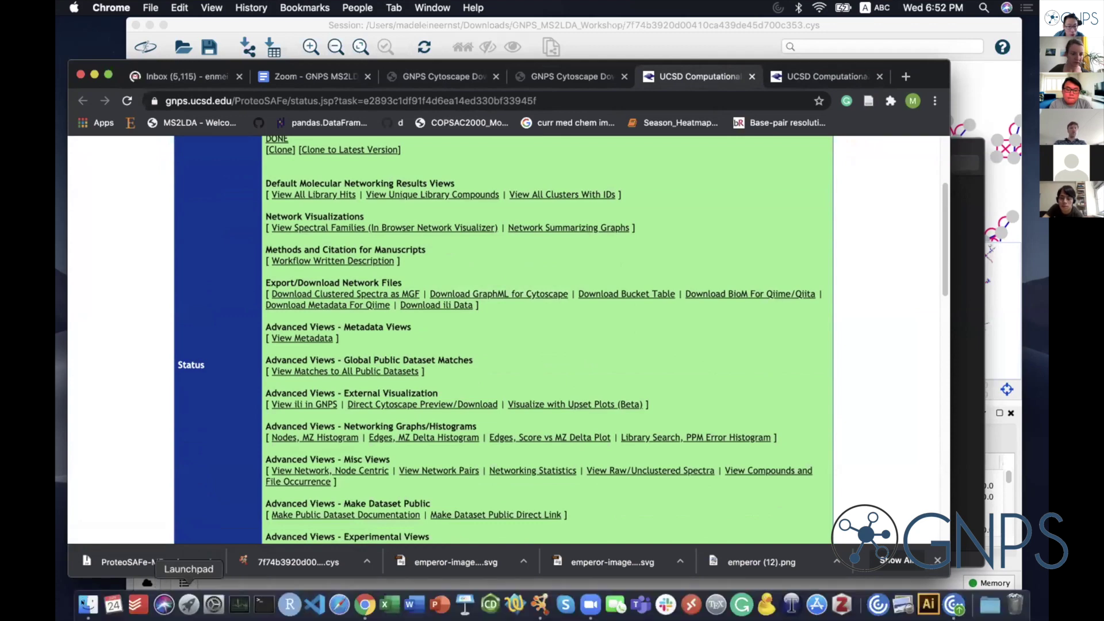
Preview the .cys session file, MolNetEnhancer zip and download folders in GNPS_MS2LDA_Workshop, then return to Cytoscape.
left_click(87, 603)
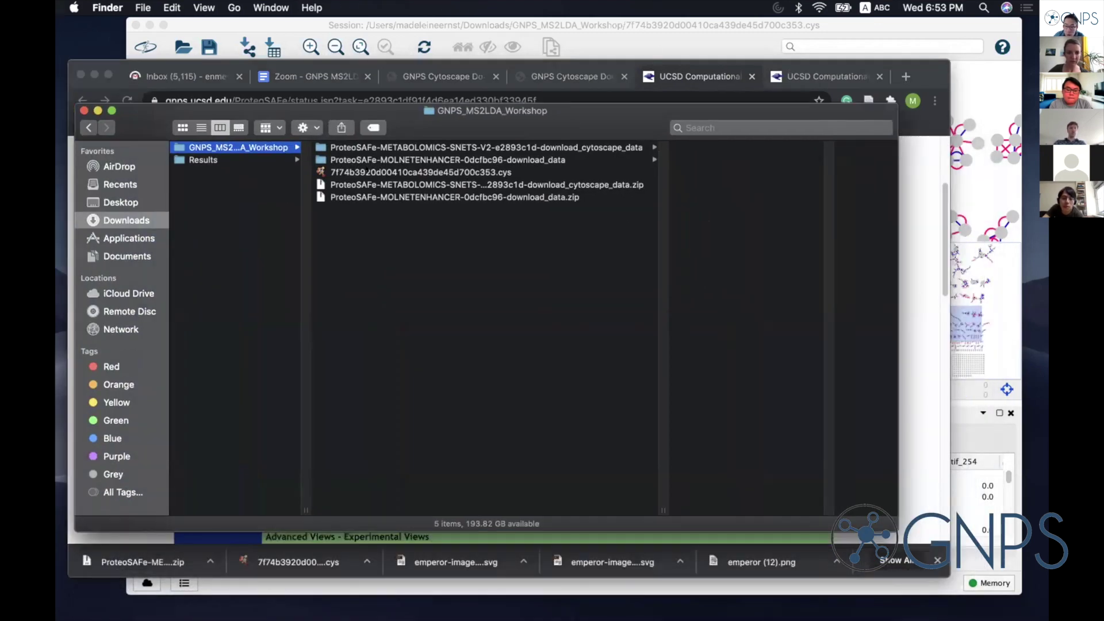
left_click(334, 172)
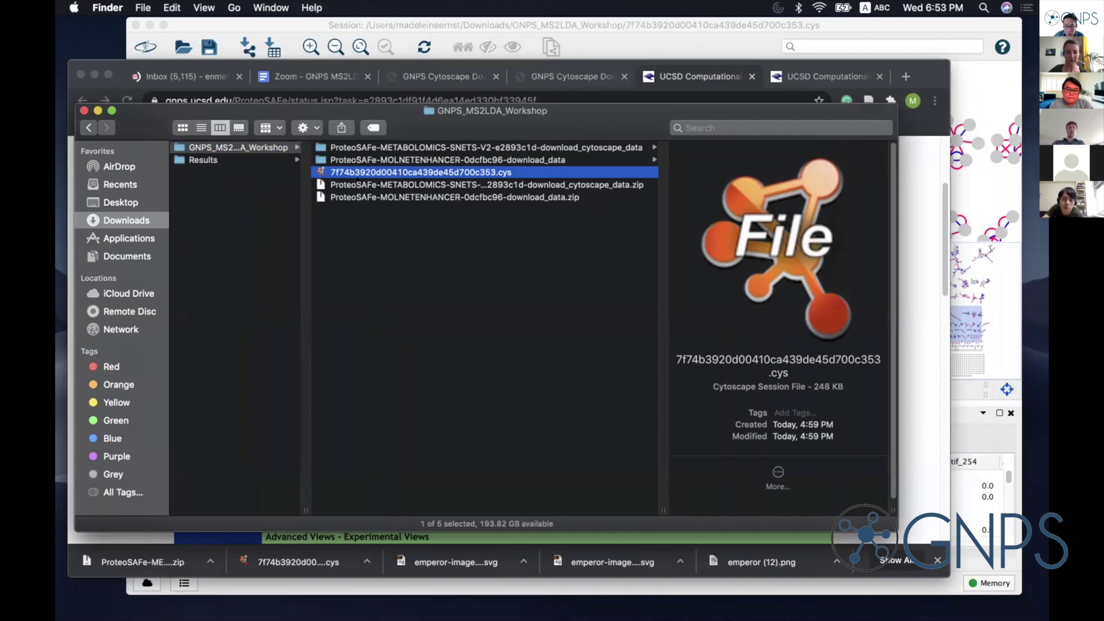
key("Down")
key("Down")
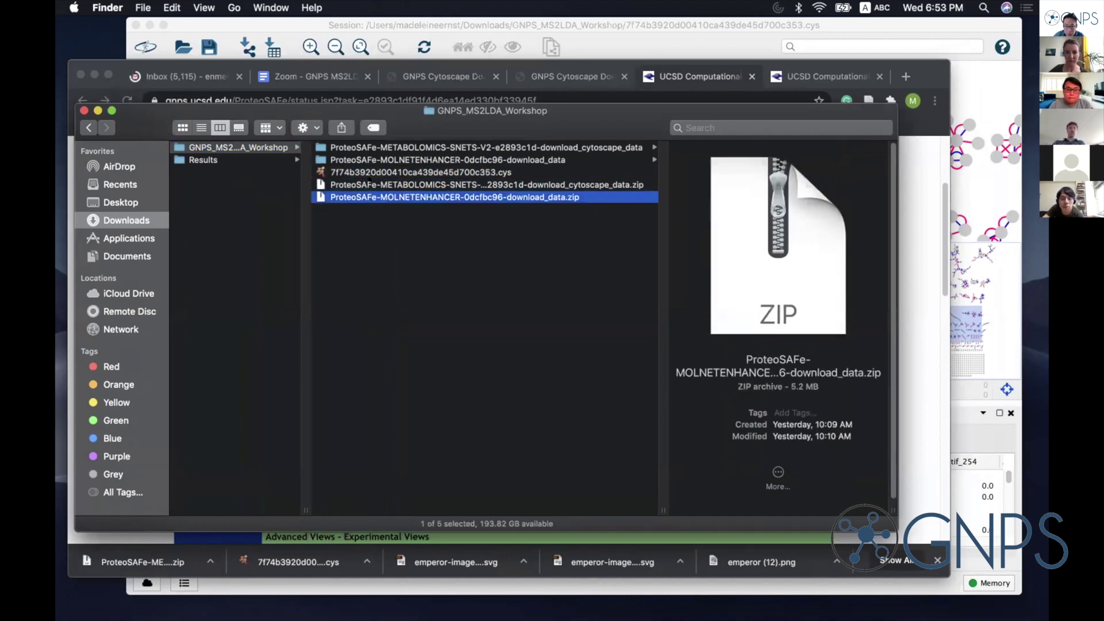
left_click(413, 160)
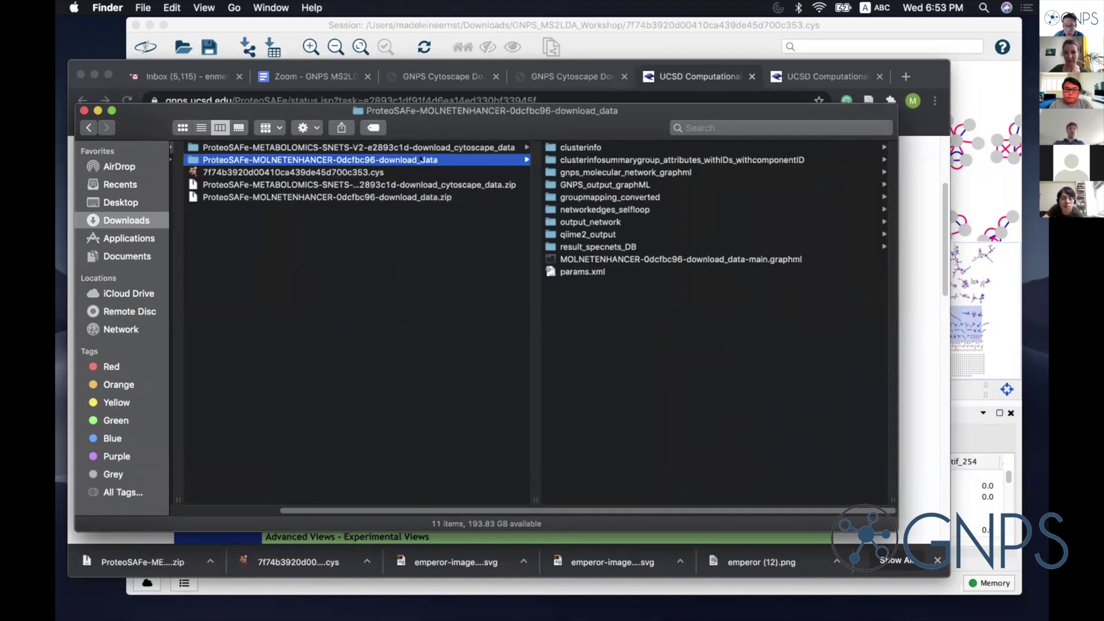
key("Up")
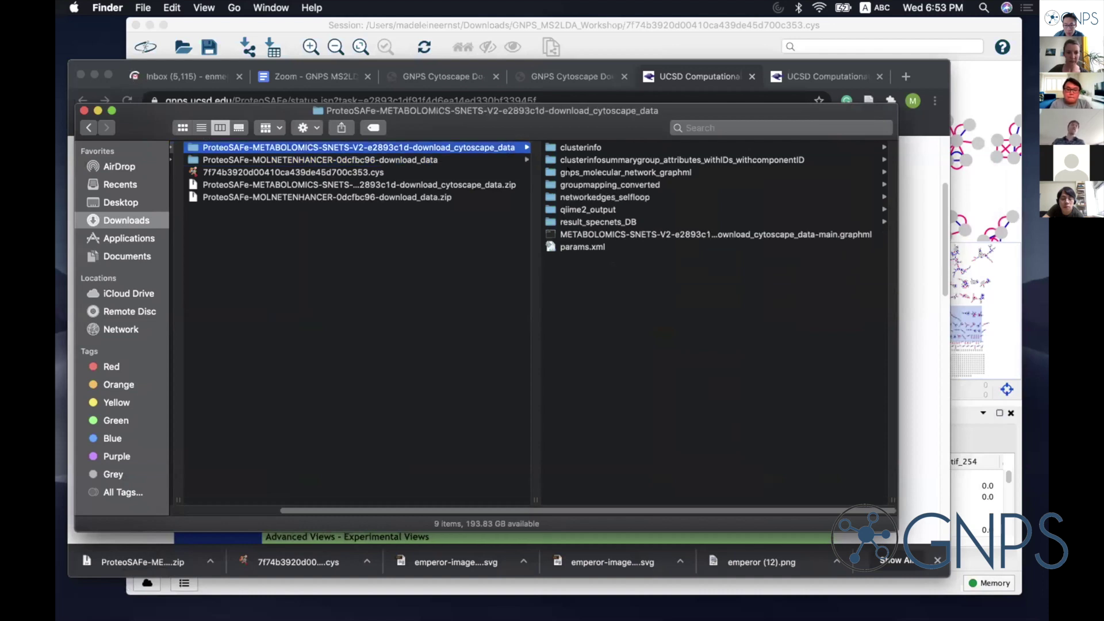
left_click(262, 172)
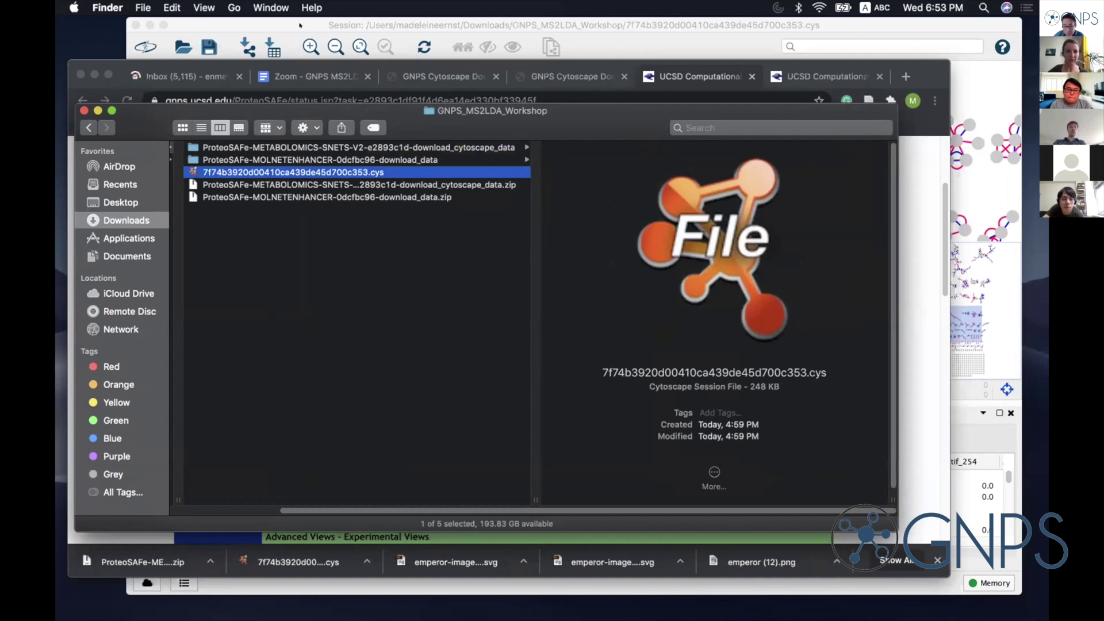
left_click(191, 28)
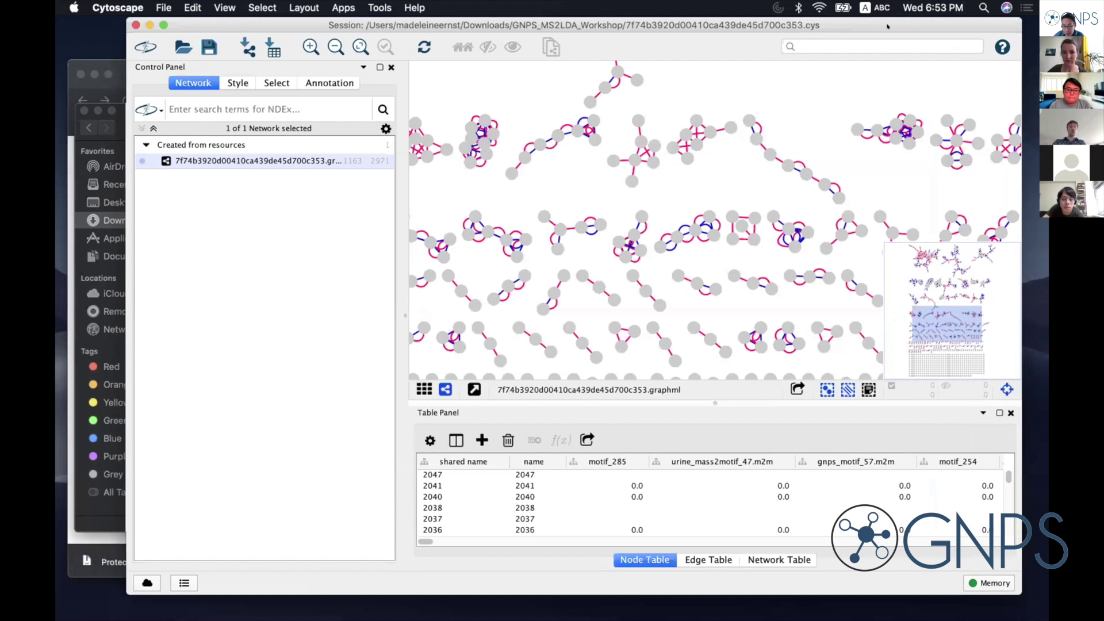
Move and shrink the Cytoscape window, then show the ClassDefault style's node properties.
left_click_drag(911, 27, 854, 26)
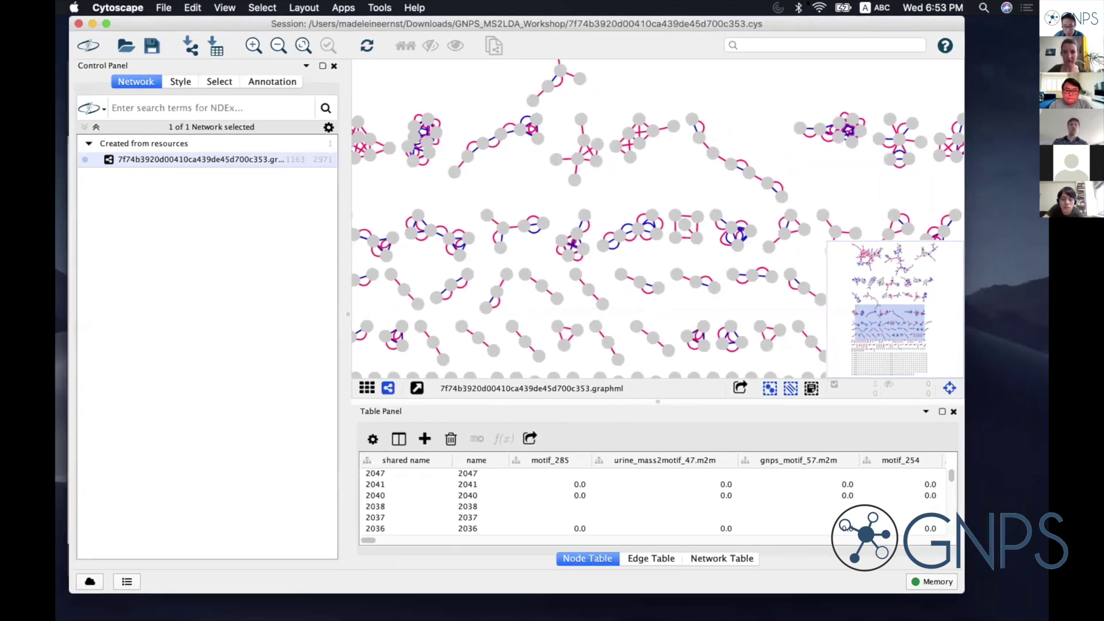
left_click_drag(808, 18, 795, 25)
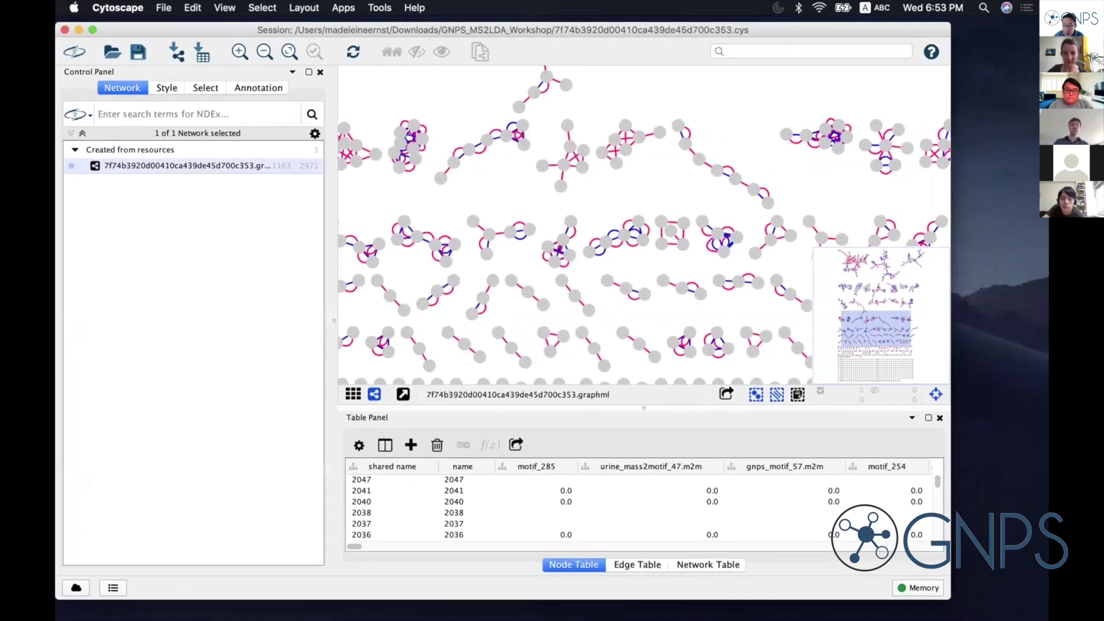
left_click_drag(951, 599, 931, 593)
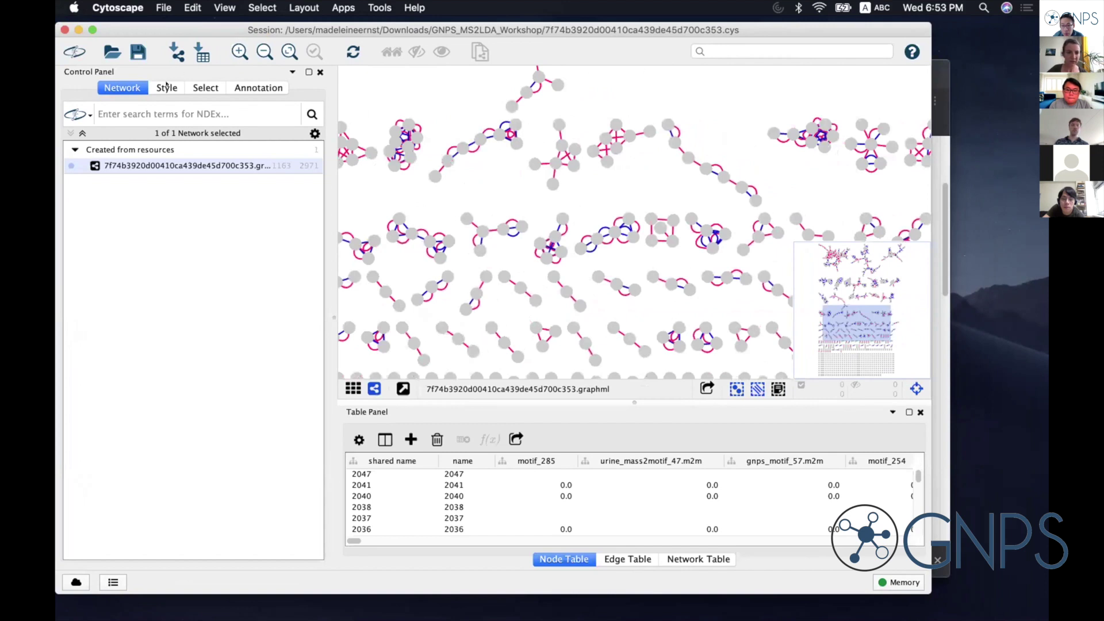
scroll(610, 235, "up", 2)
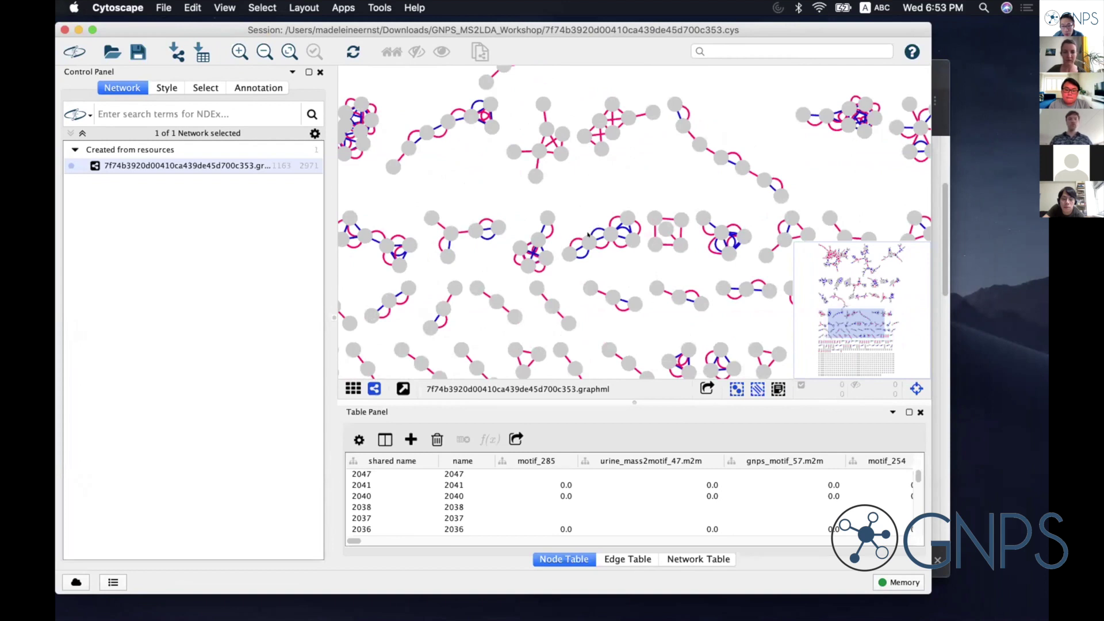
left_click(167, 88)
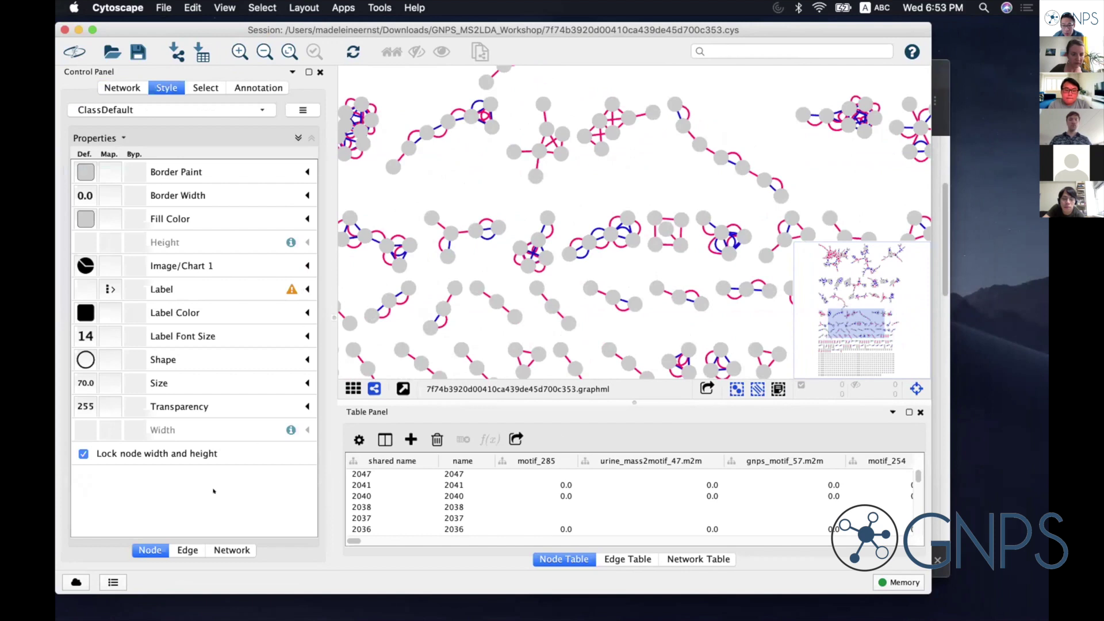
Map edge stroke colour discretely to the interaction column.
left_click(189, 550)
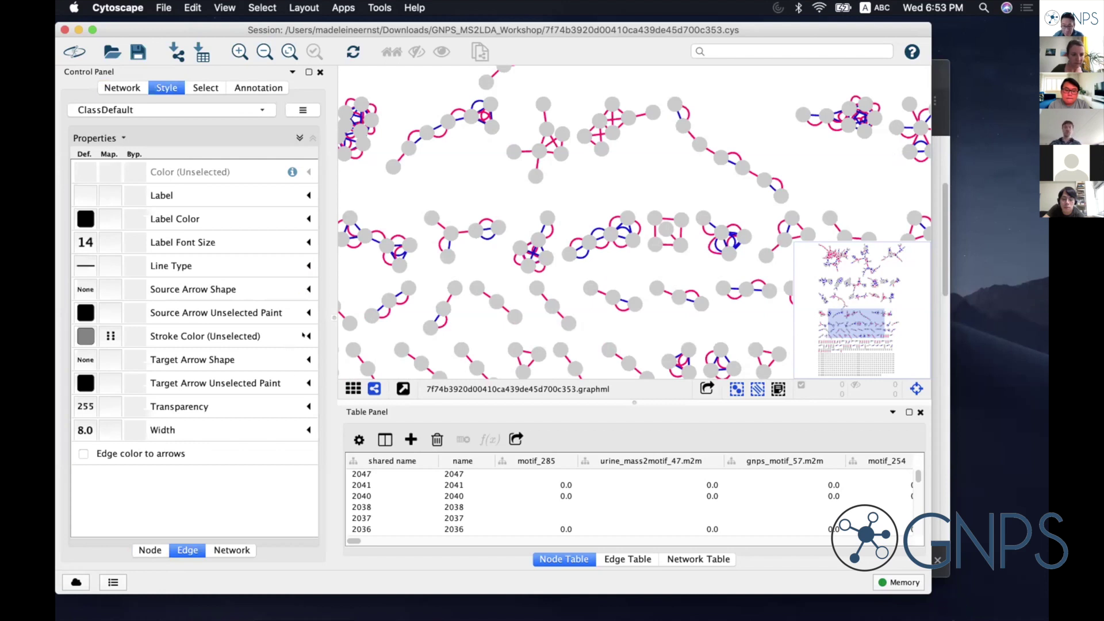
left_click(309, 336)
left_click(258, 372)
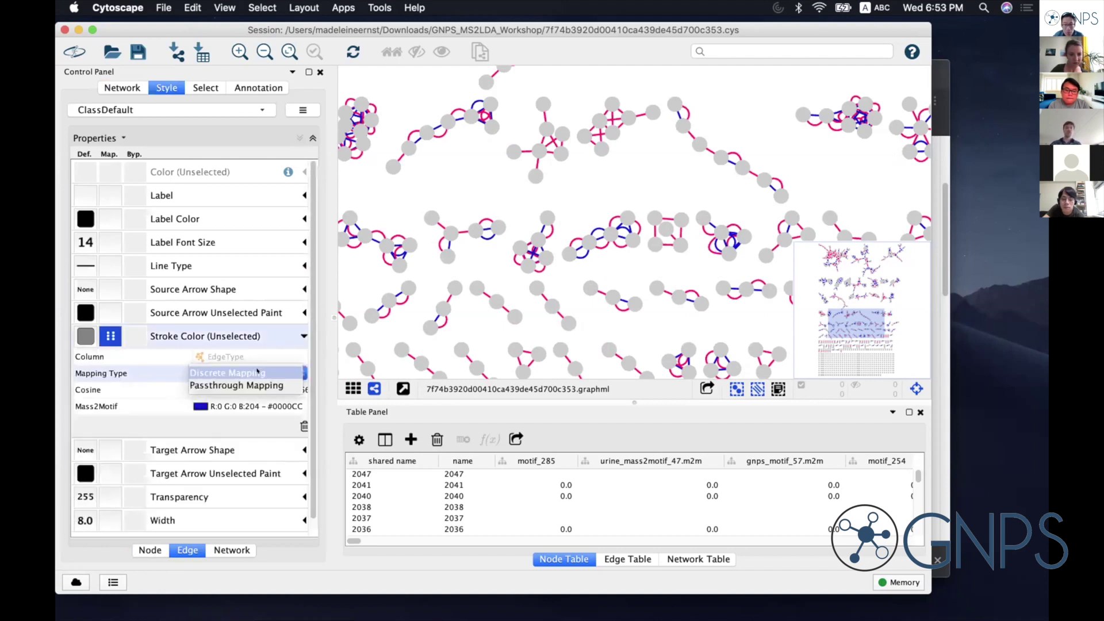
left_click(249, 359)
left_click(249, 357)
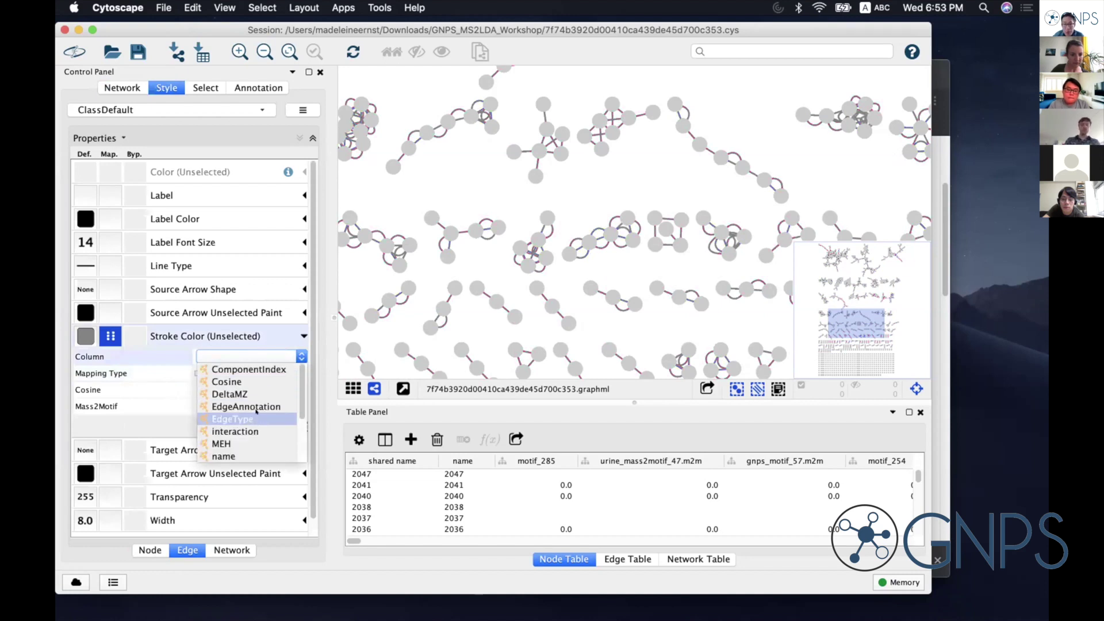
left_click(256, 431)
Fill all interaction mapping values with rainbow colours.
scroll(257, 381, "down", 15)
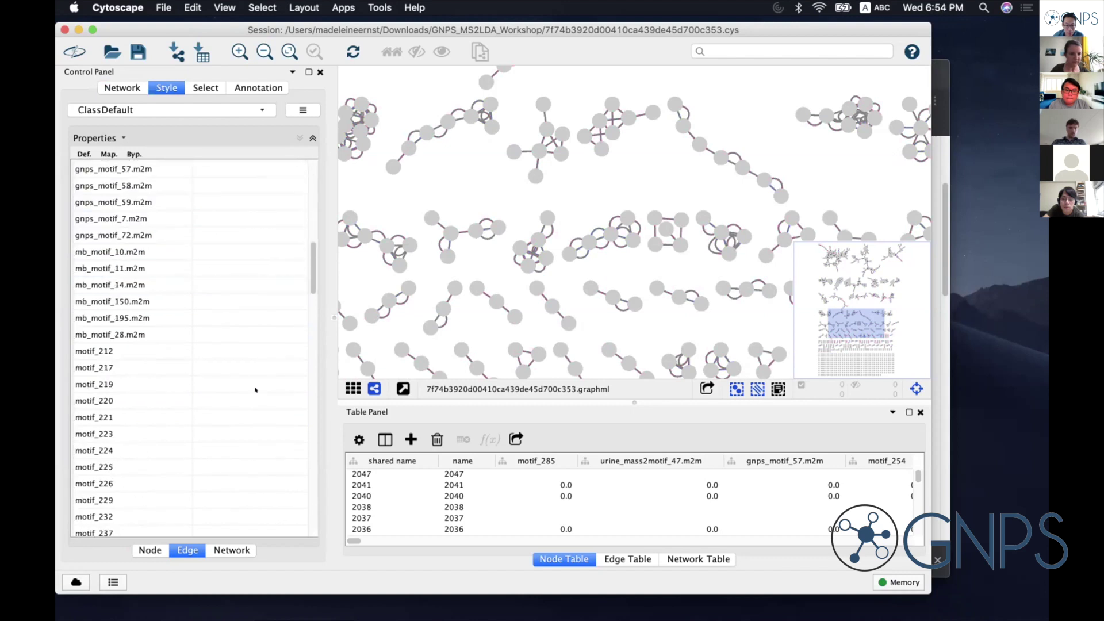
scroll(255, 390, "down", 10)
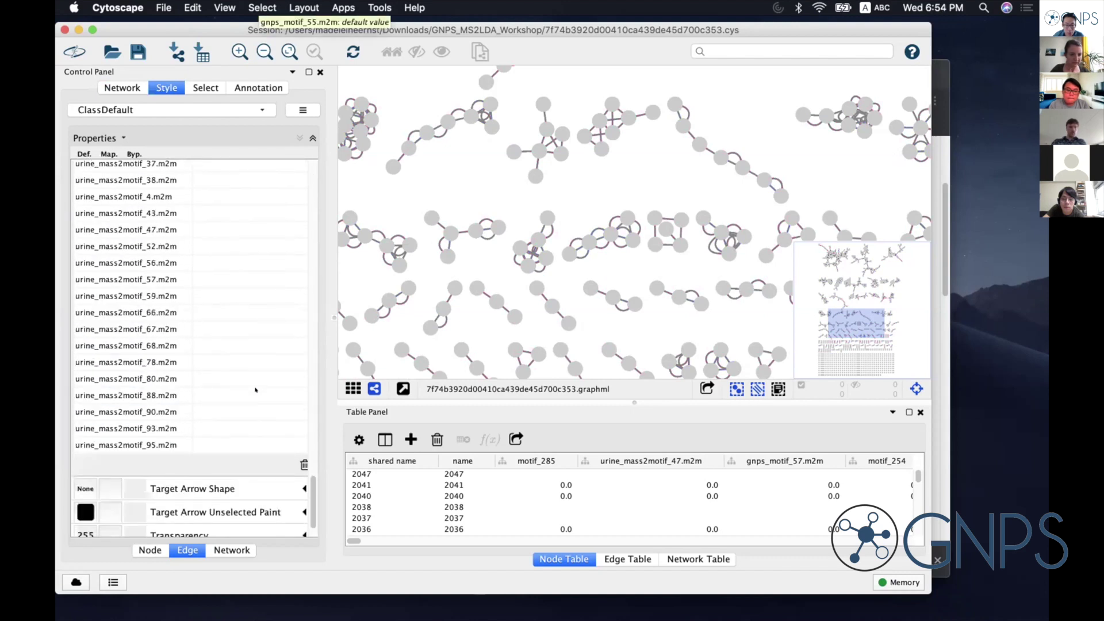
key("super+a")
right_click(248, 439)
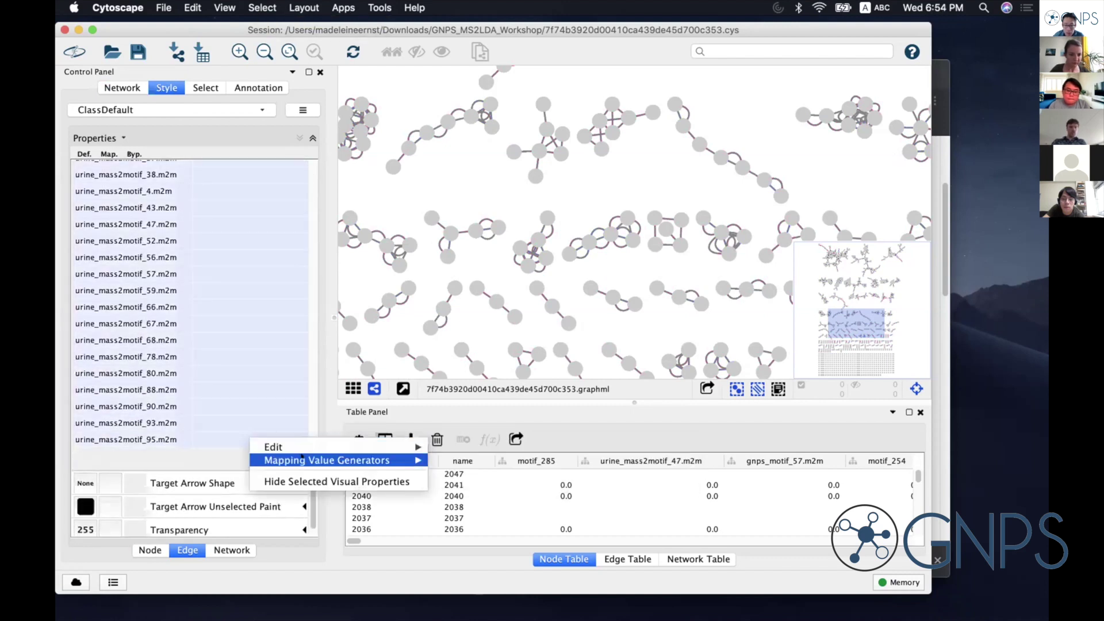
mouse_move(339, 460)
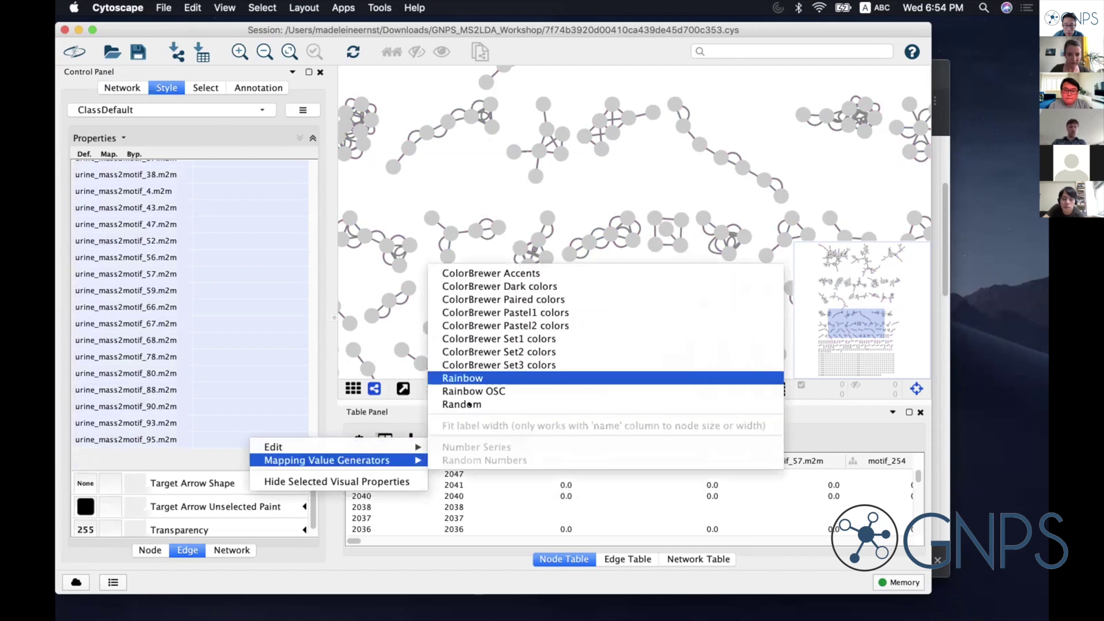
left_click(479, 378)
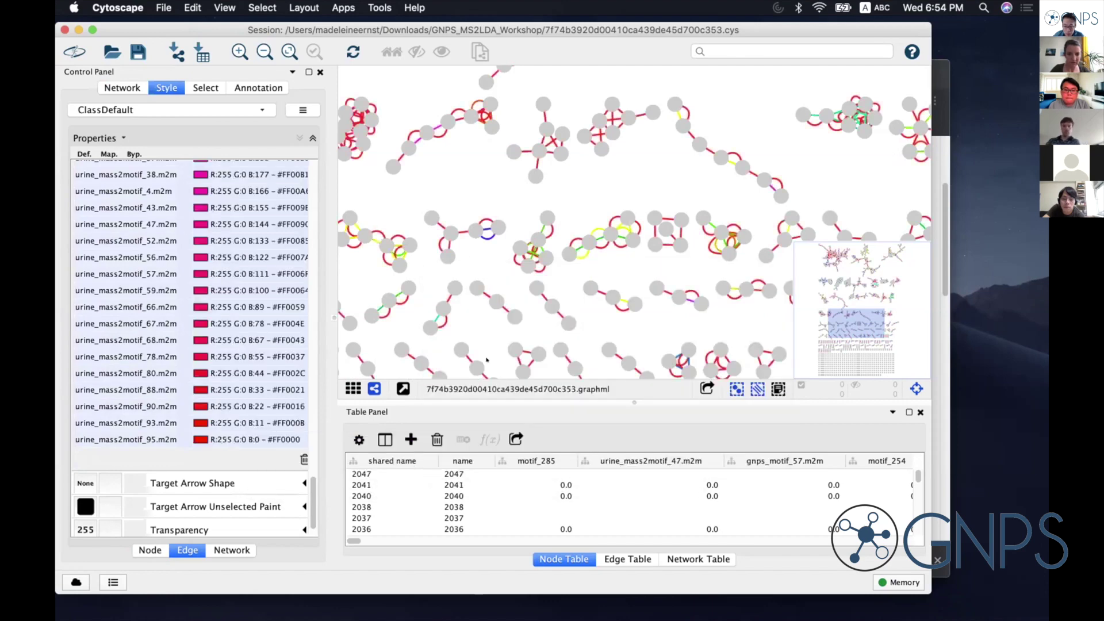
Set the cosine edge colour to grey and start importing a table from file.
scroll(236, 324, "up", 15)
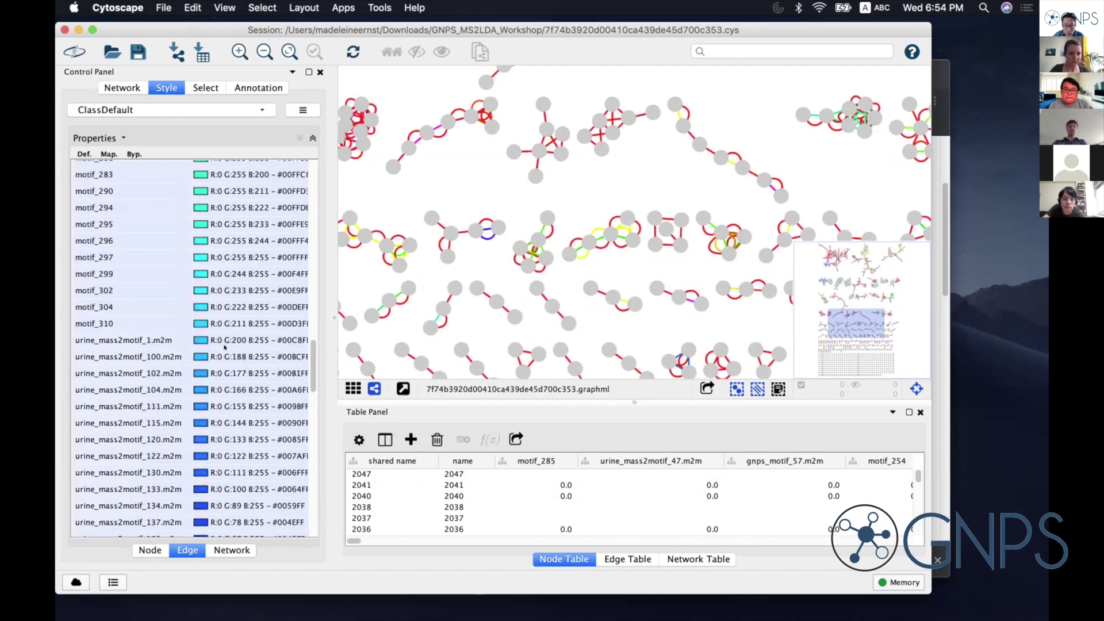
scroll(224, 337, "up", 2)
left_click(241, 236)
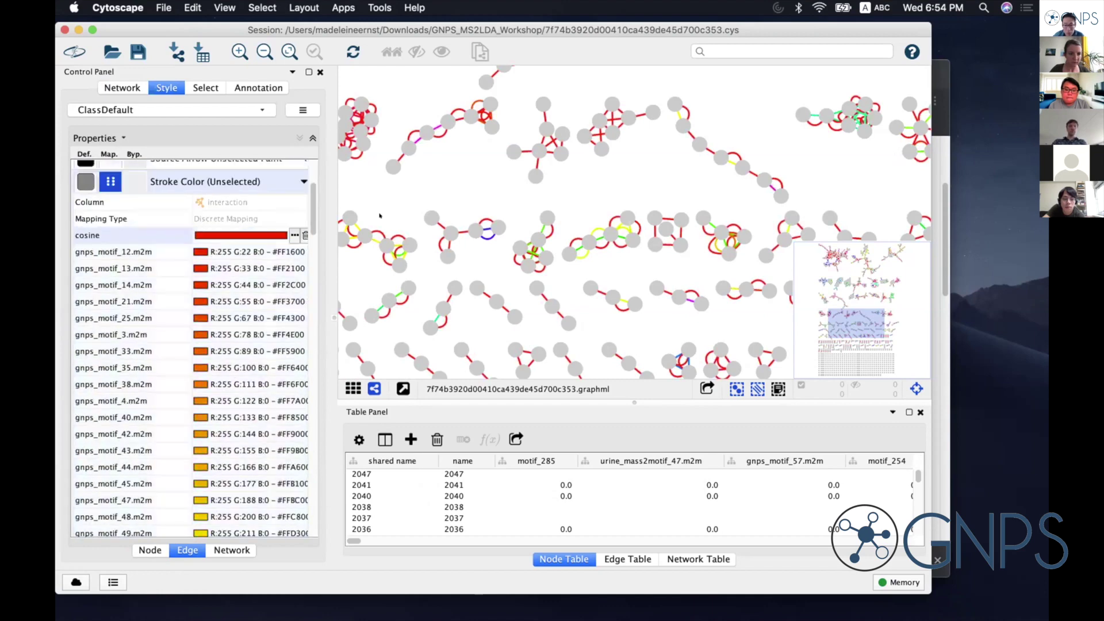
left_click(294, 235)
left_click(153, 205)
left_click(232, 372)
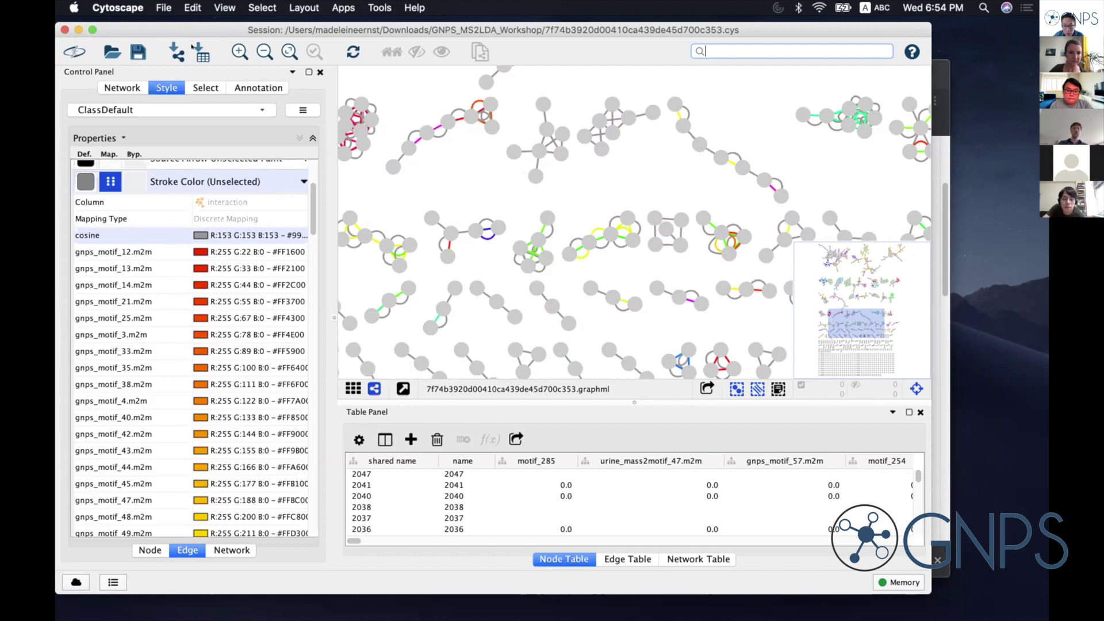
key("super+shift+l")
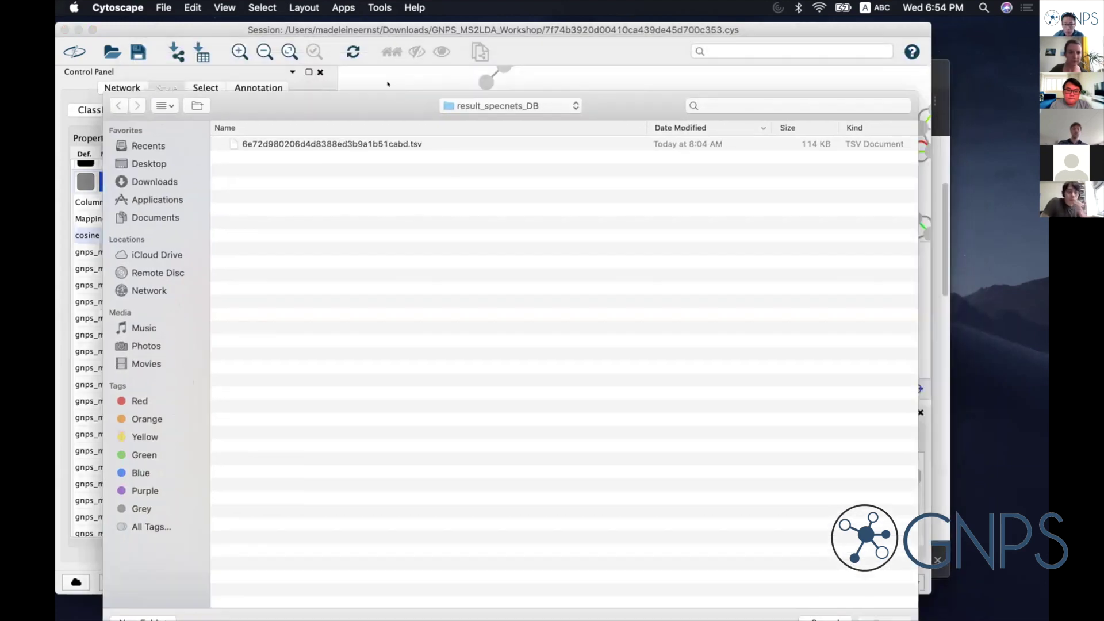
Open ClassyFireResults_Network.txt from Downloads > MOLNETENHANCER > output_network and import it keyed on cluster index.
left_click(458, 104)
left_click(486, 149)
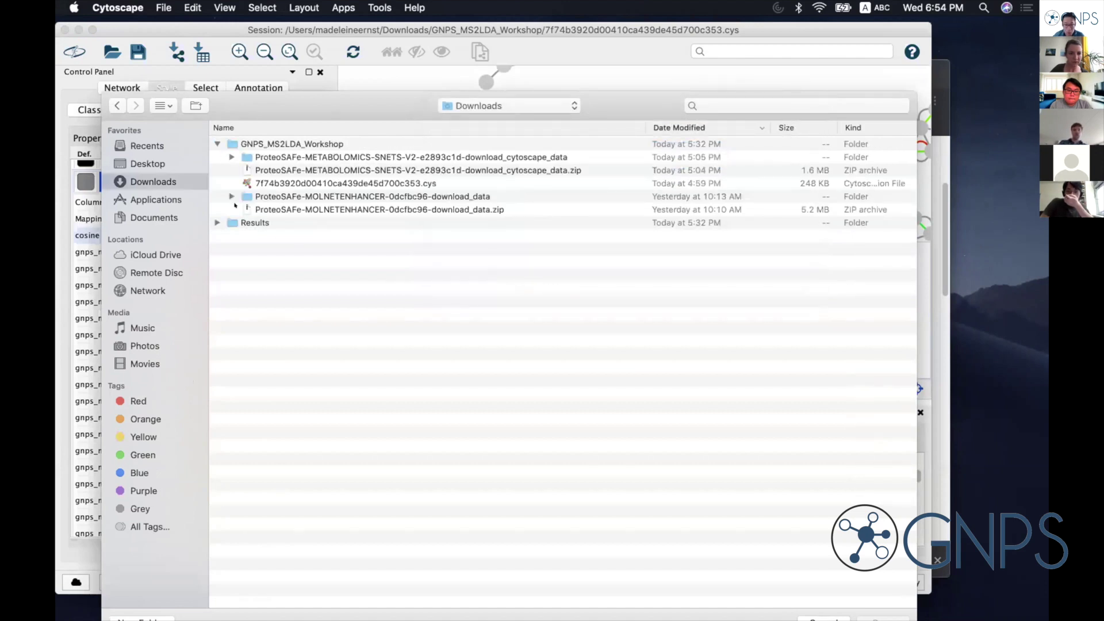
left_click(226, 196)
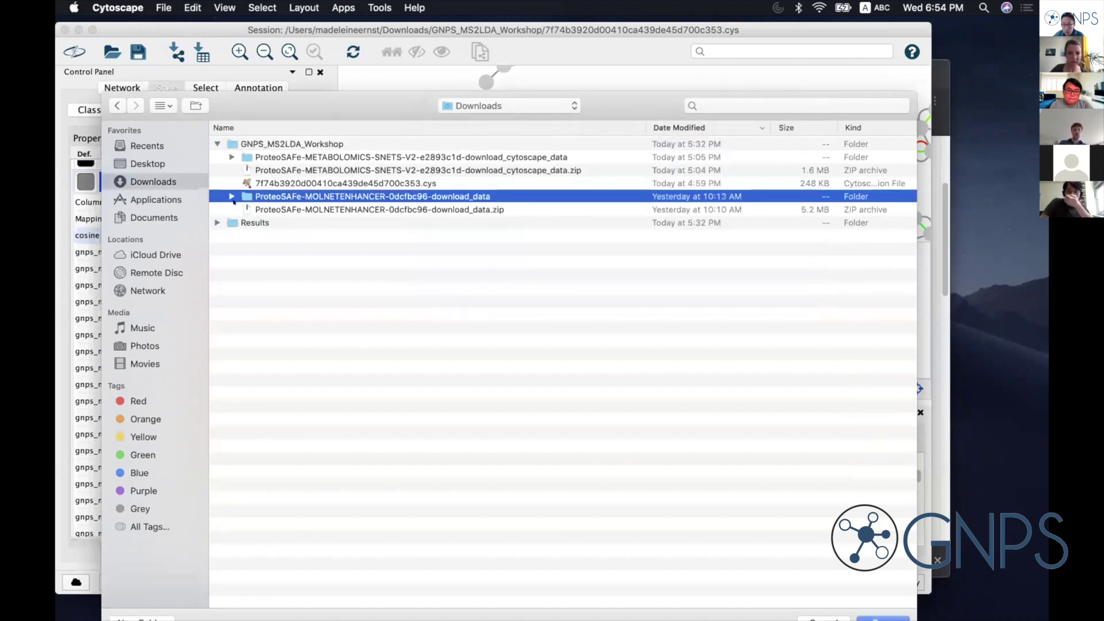
left_click(226, 195)
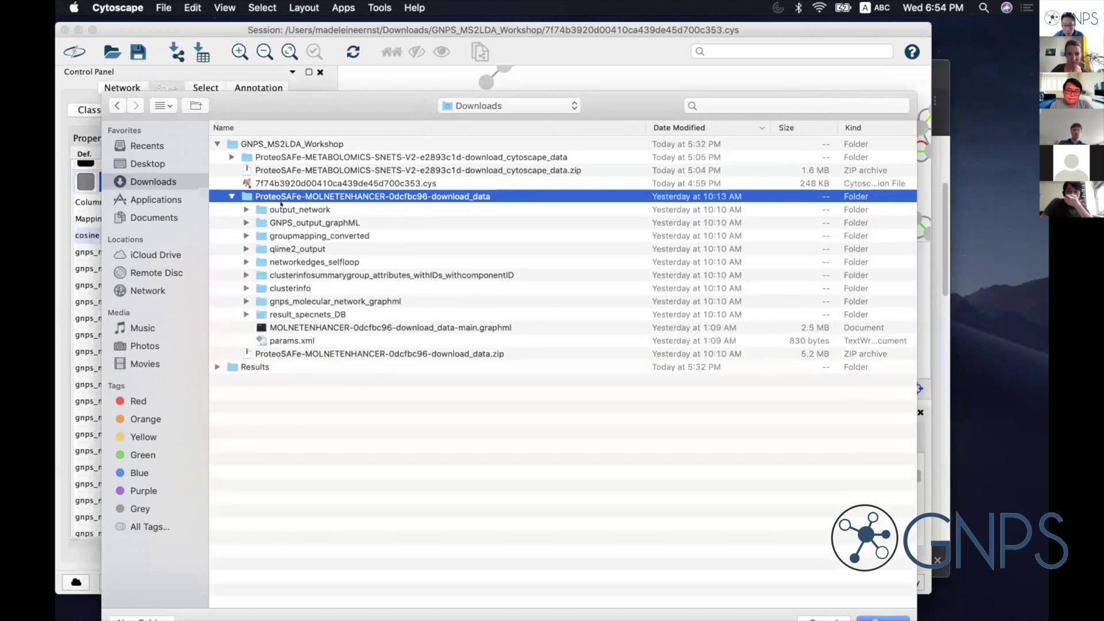
left_click(246, 208)
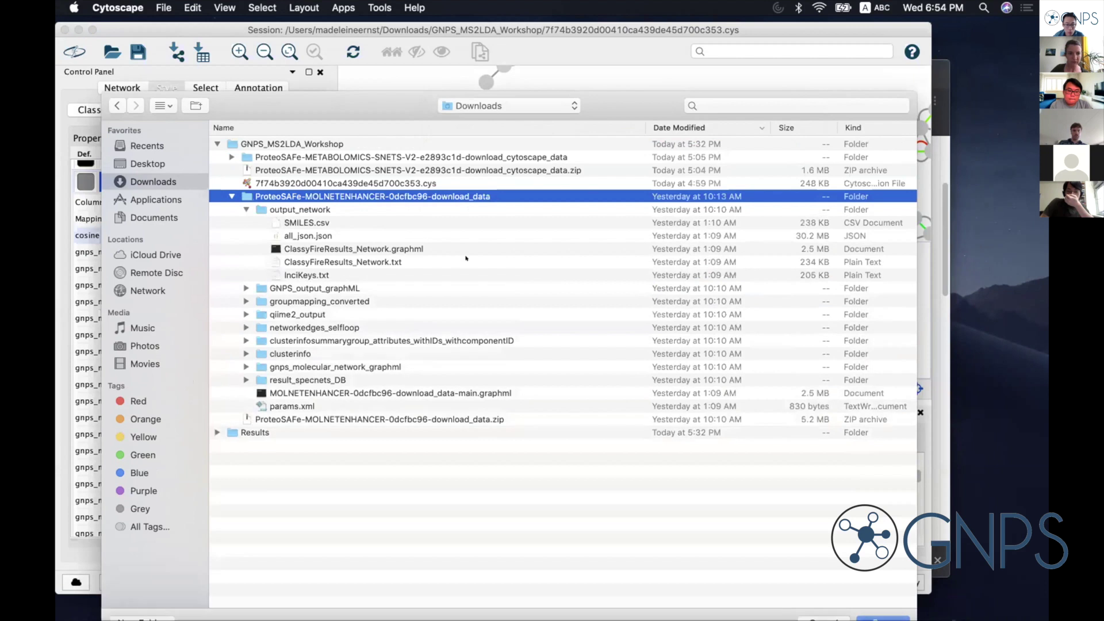
left_click(420, 260)
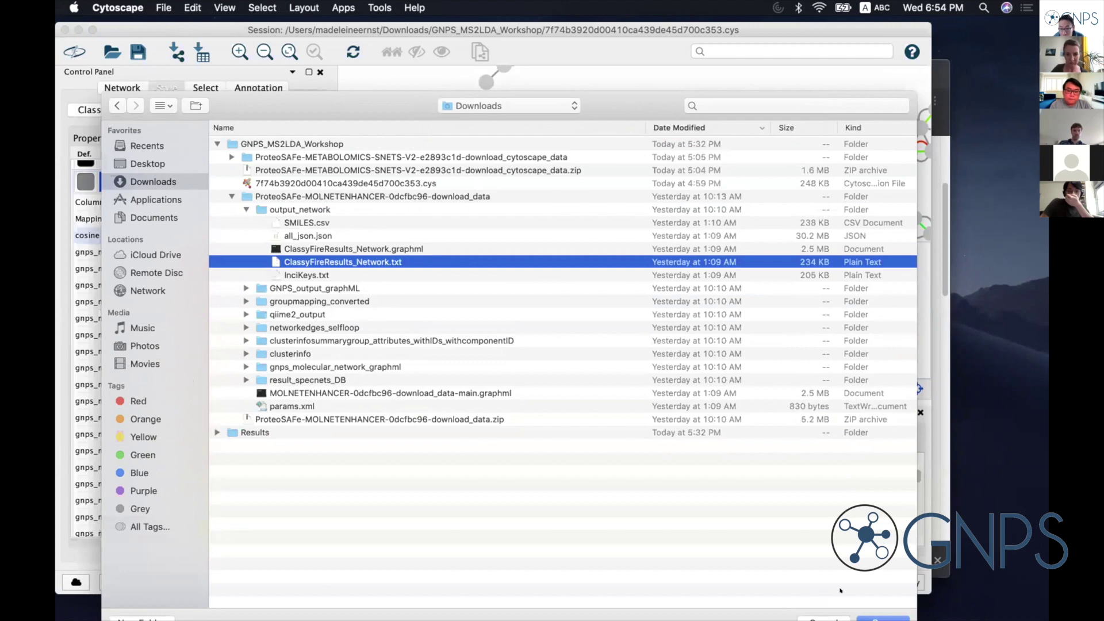
left_click(875, 612)
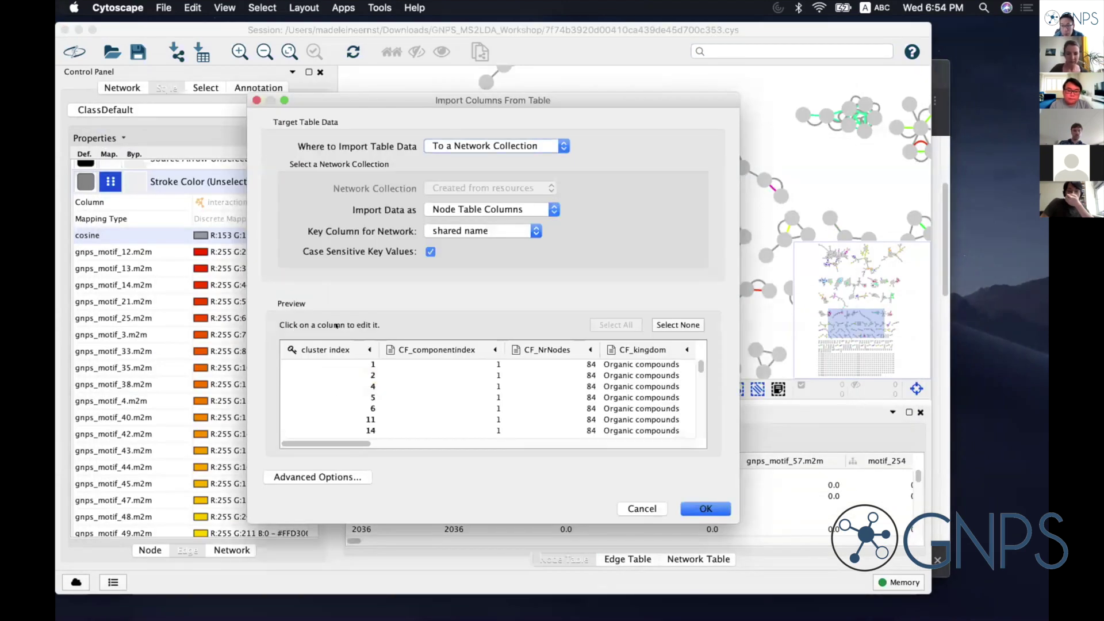
left_click(313, 350)
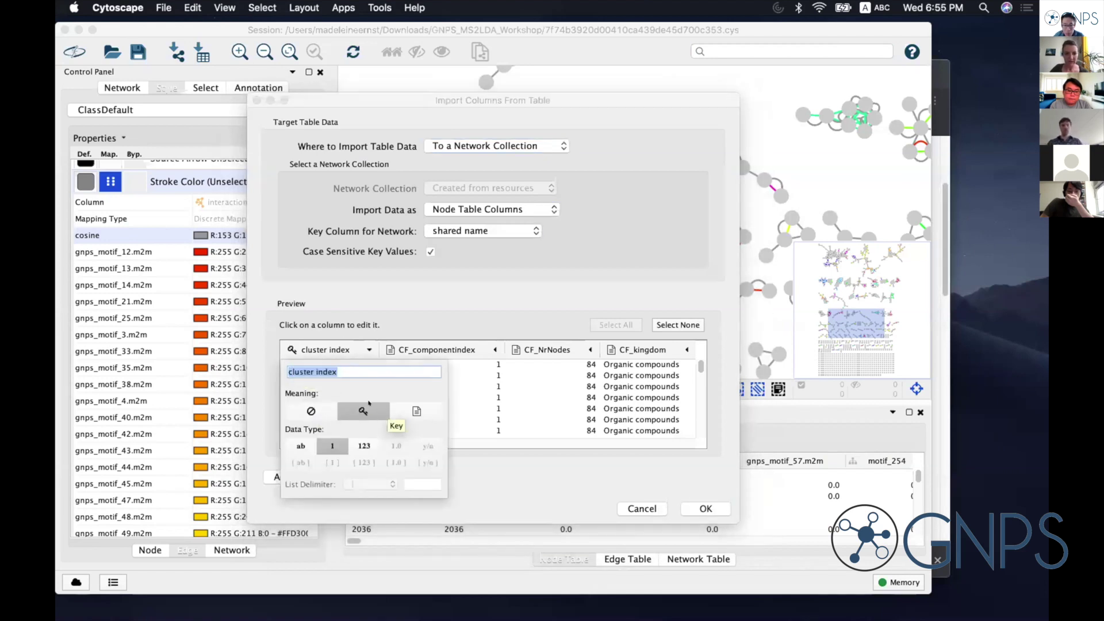
left_click(313, 349)
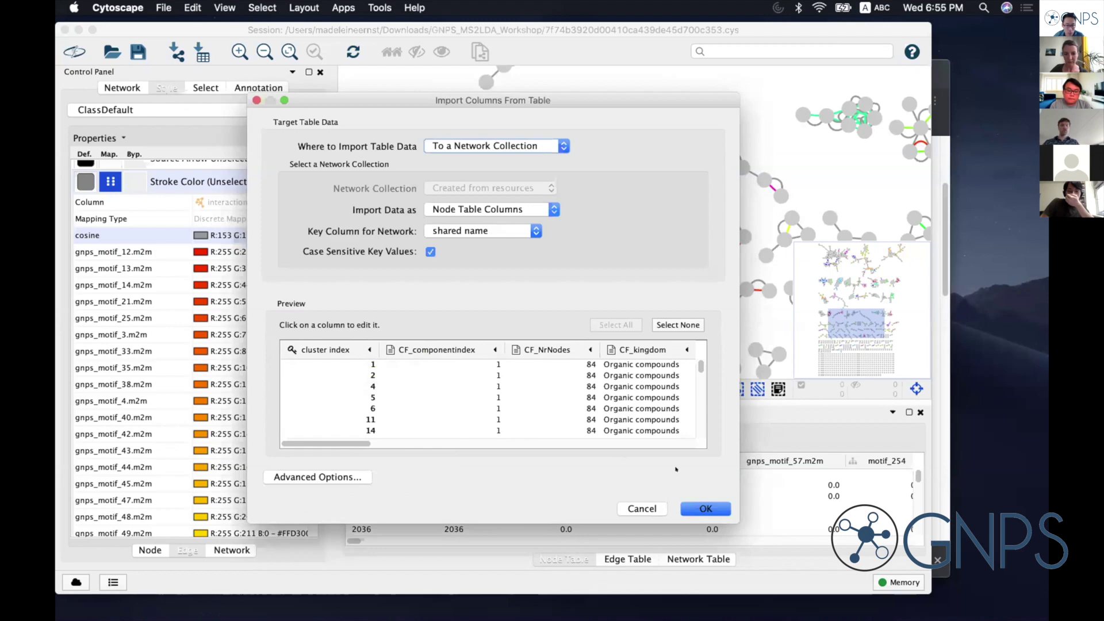
left_click(706, 509)
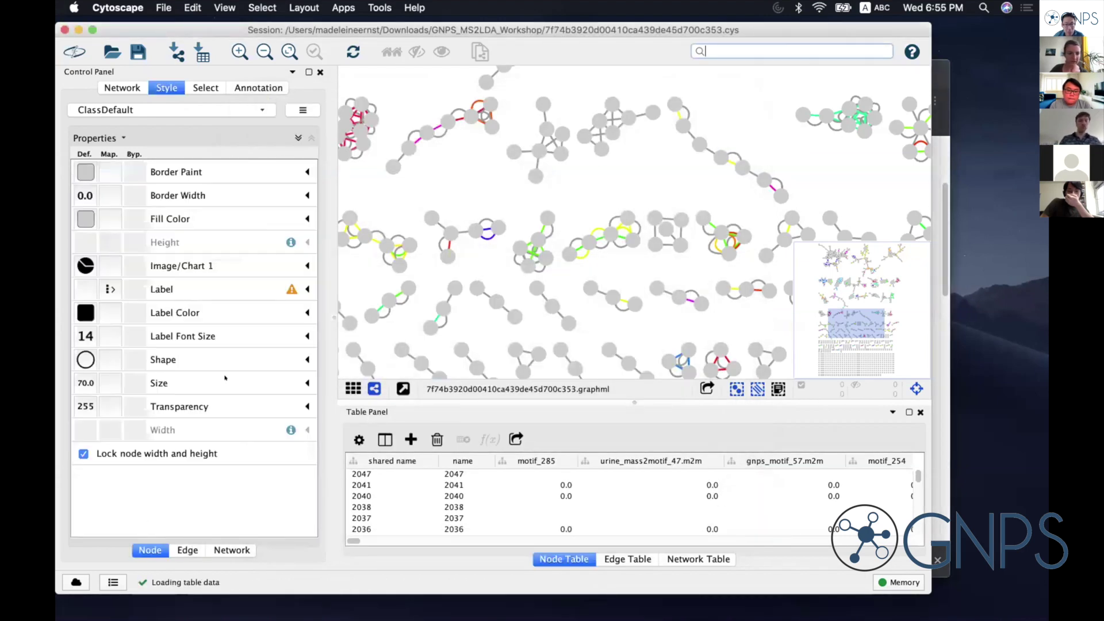
Map the node Fill Color to the CF_superclass column as a Discrete mapping.
left_click(306, 220)
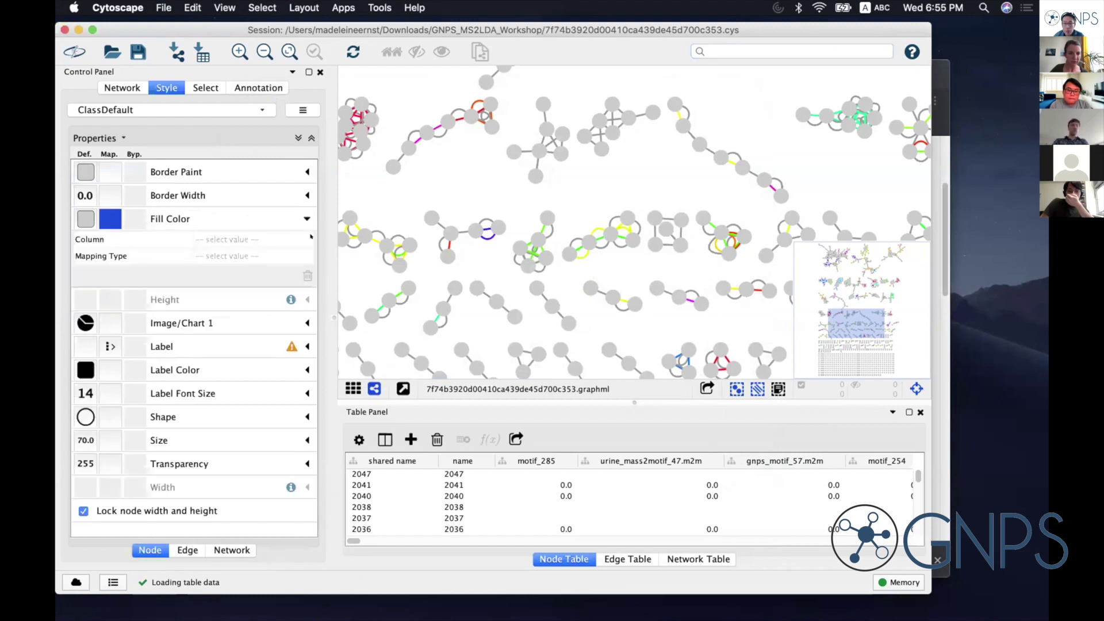
left_click(255, 238)
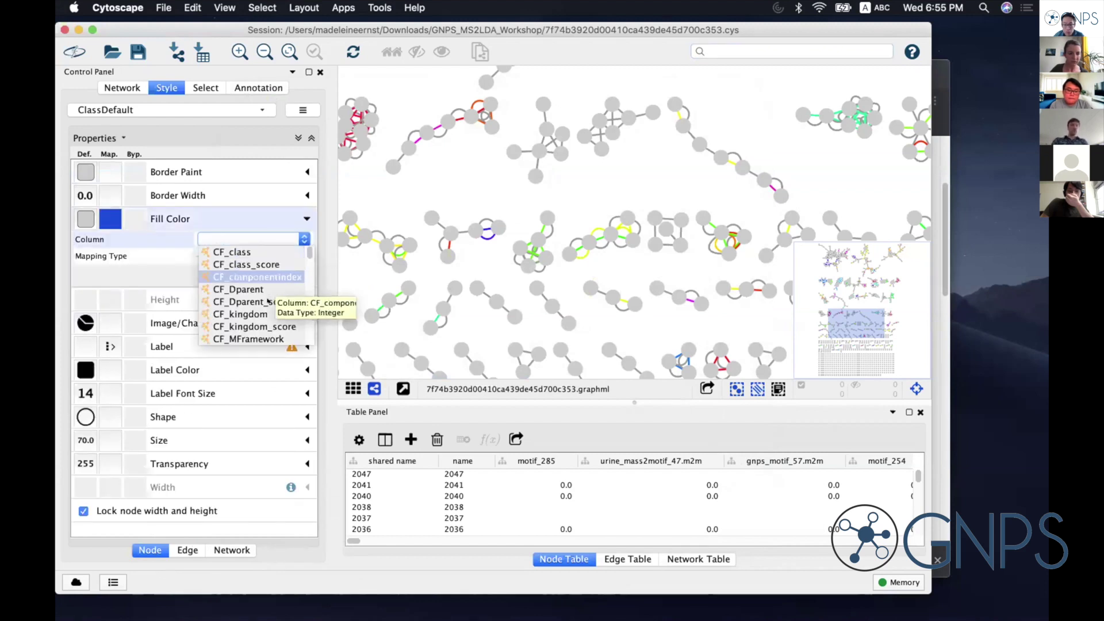
scroll(278, 302, "down", 1)
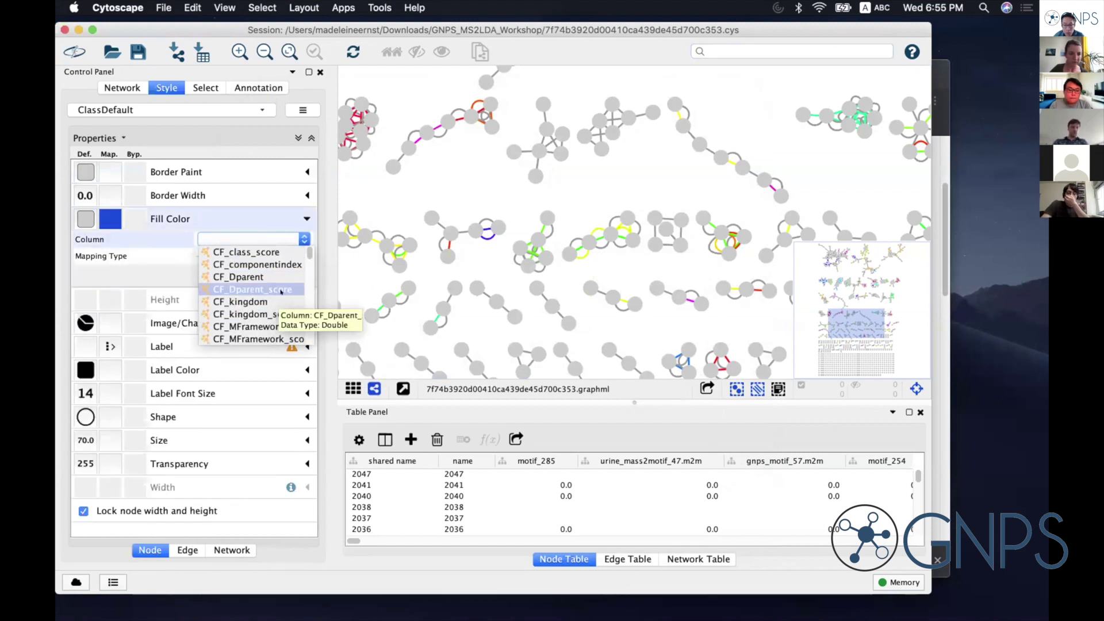
scroll(270, 310, "down", 6)
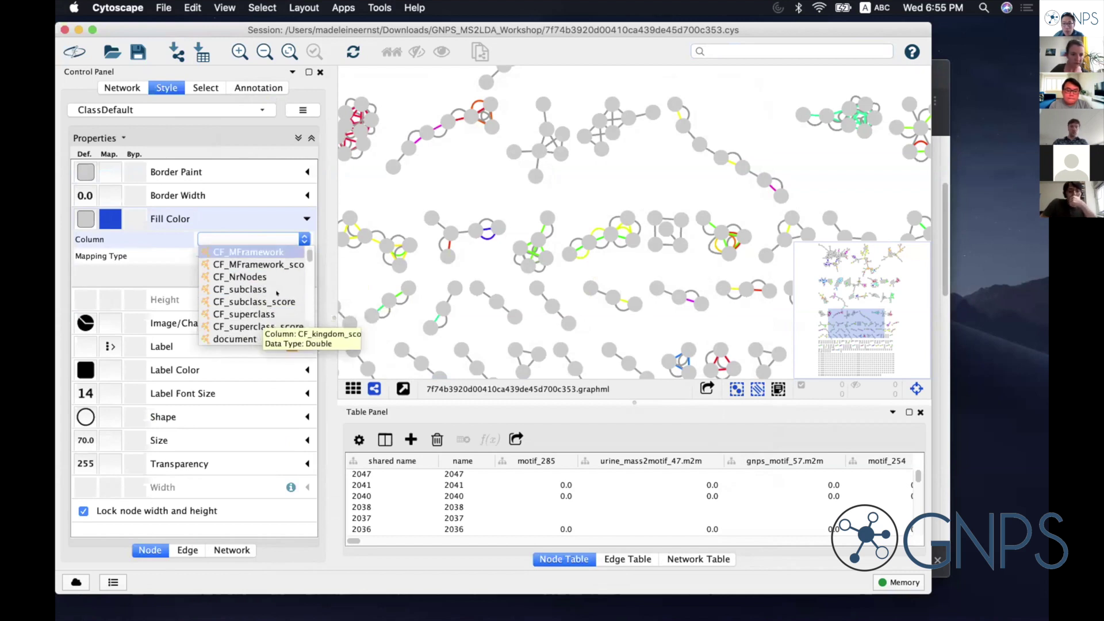
left_click(259, 314)
left_click(268, 258)
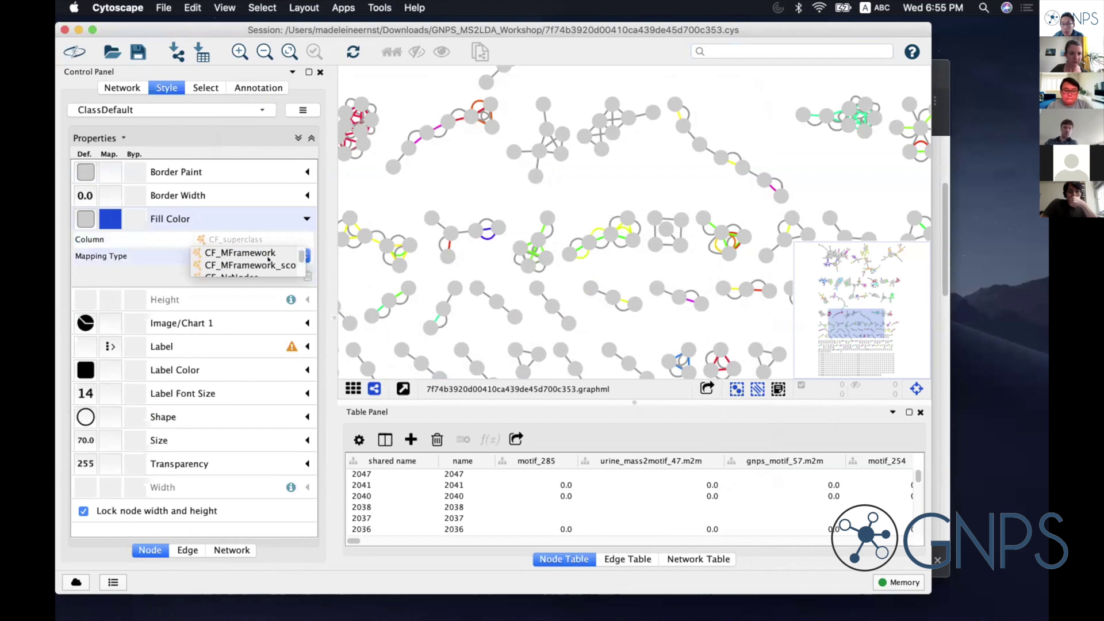
left_click(236, 269)
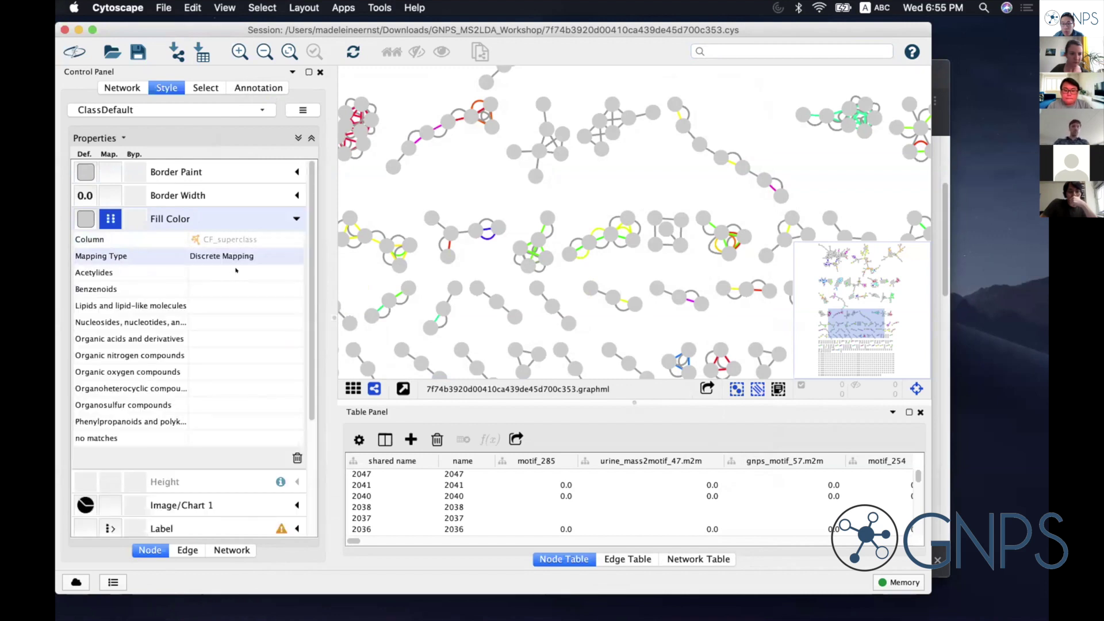
Select all superclass rows, Acetylides through no matches, and apply the Rainbow value generator.
left_click(236, 271)
left_click(245, 435, "shift")
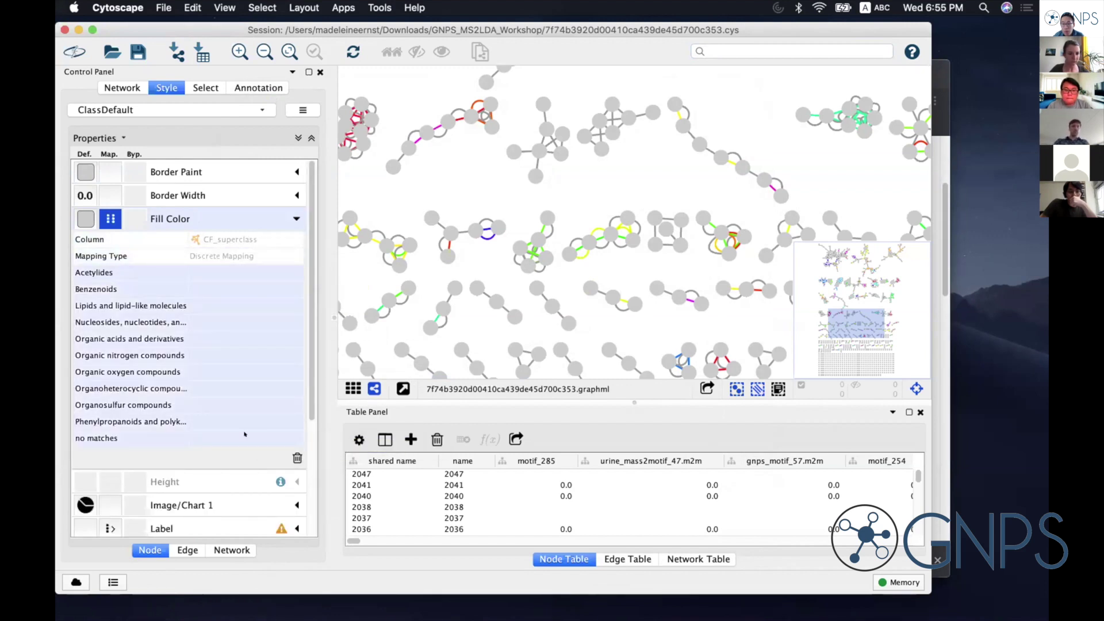
right_click(244, 436)
mouse_move(280, 457)
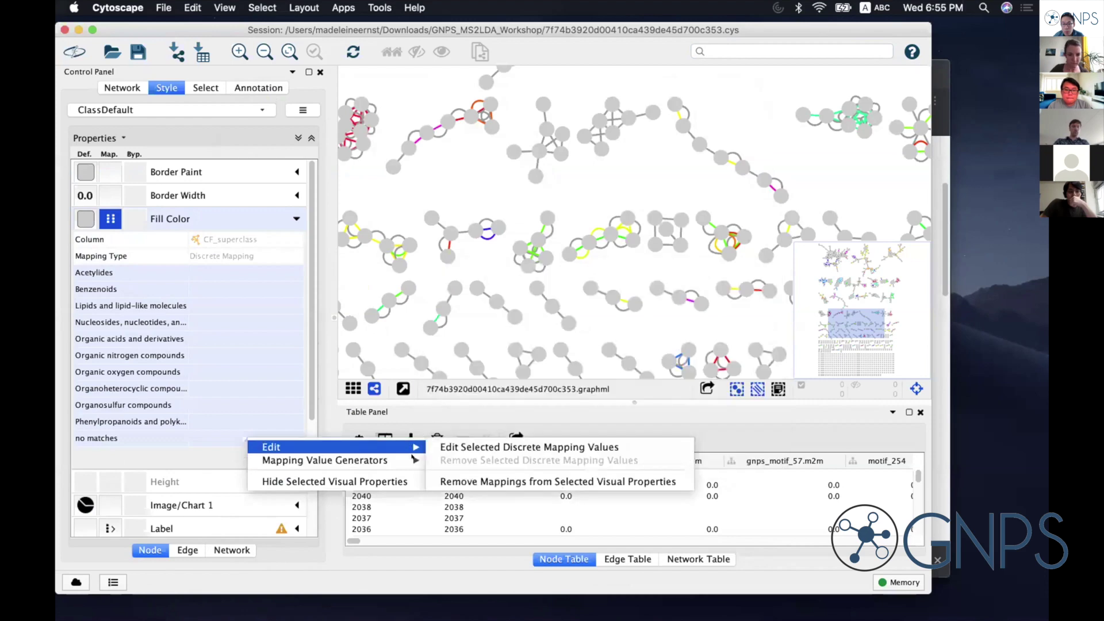
left_click(463, 378)
scroll(776, 138, "down", 10)
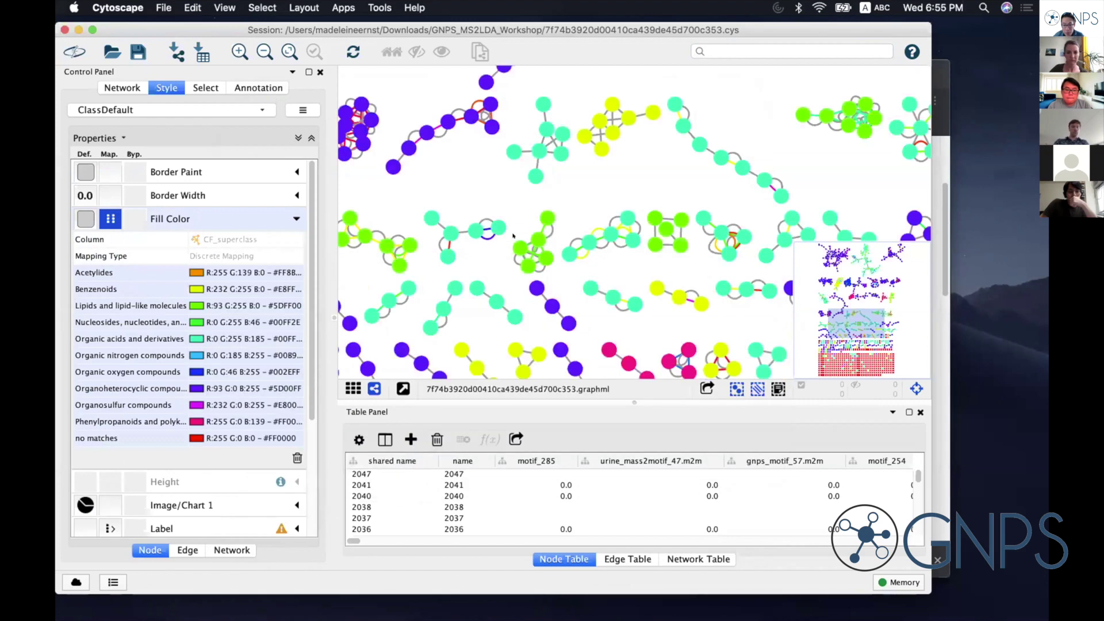
scroll(776, 139, "down", 5)
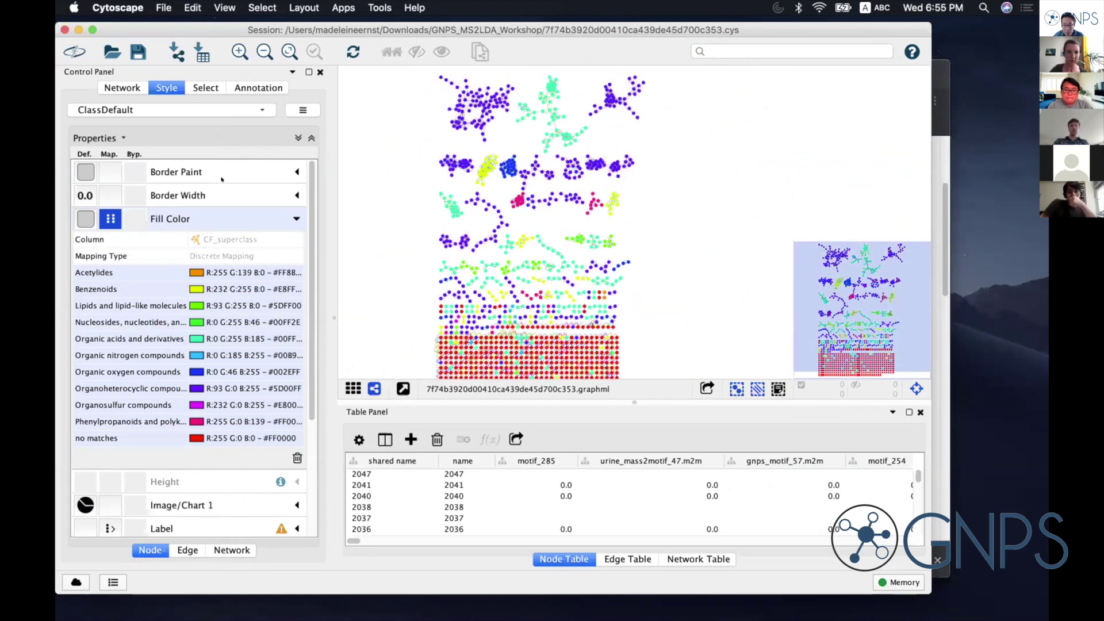
Start a table import and browse Downloads to the METABOLOMICS-SNETS result_specnets_DB folder.
left_click(203, 52)
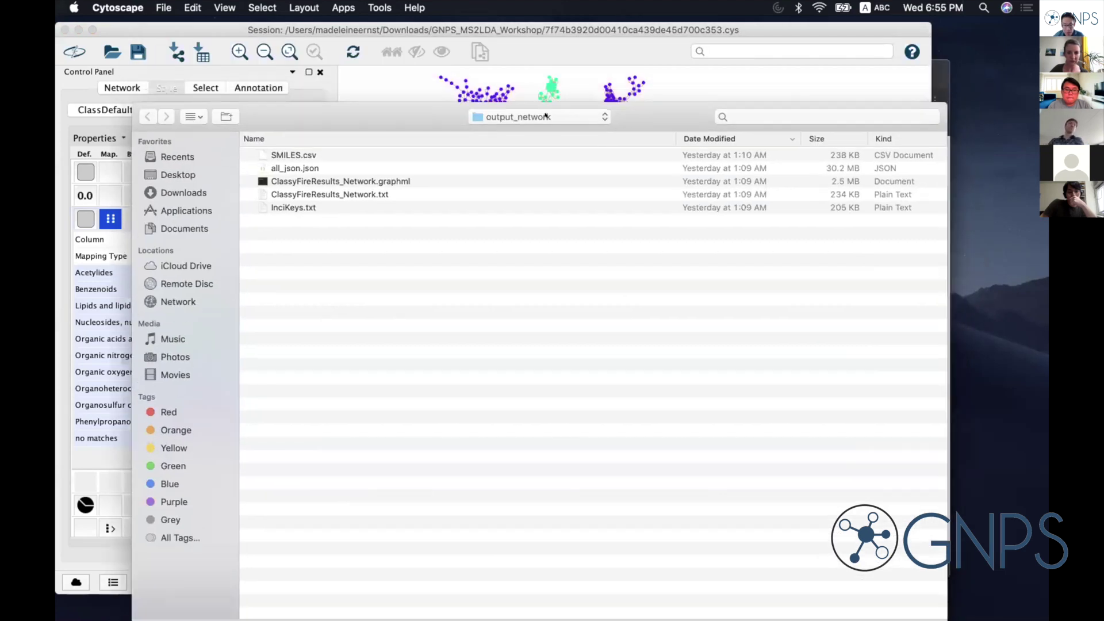
left_click(544, 118)
left_click(517, 160)
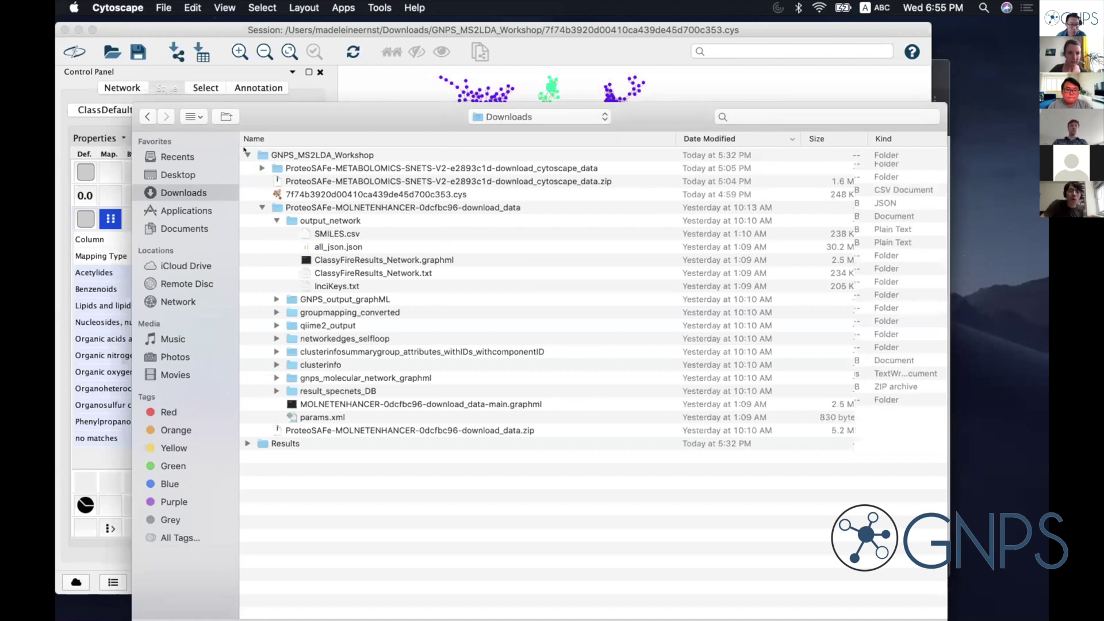
left_click(248, 155)
left_click(247, 155)
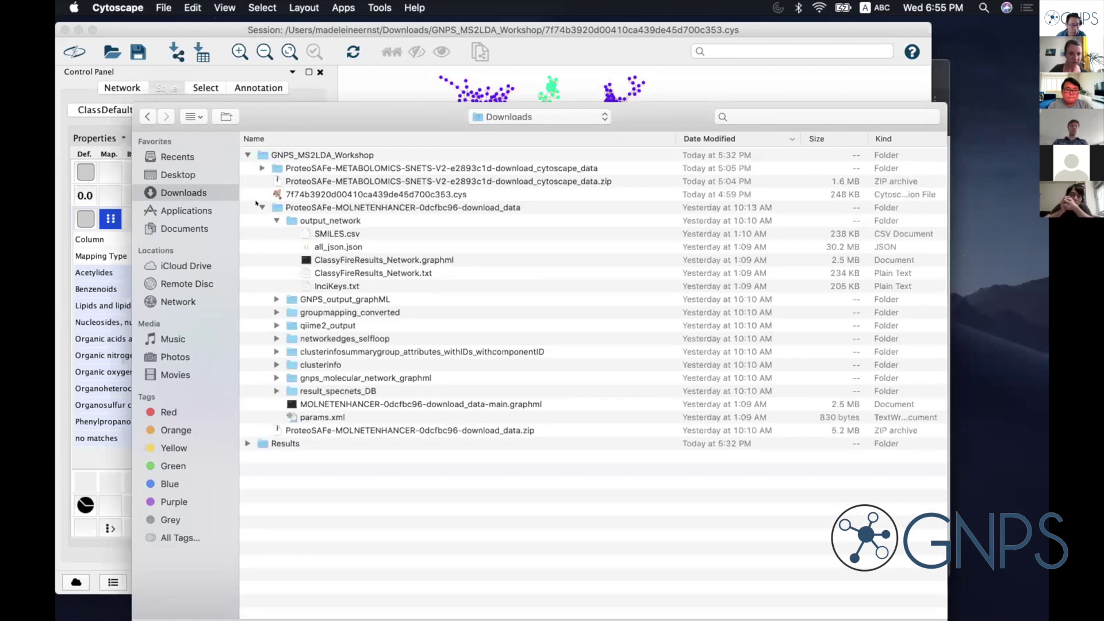
left_click(261, 207)
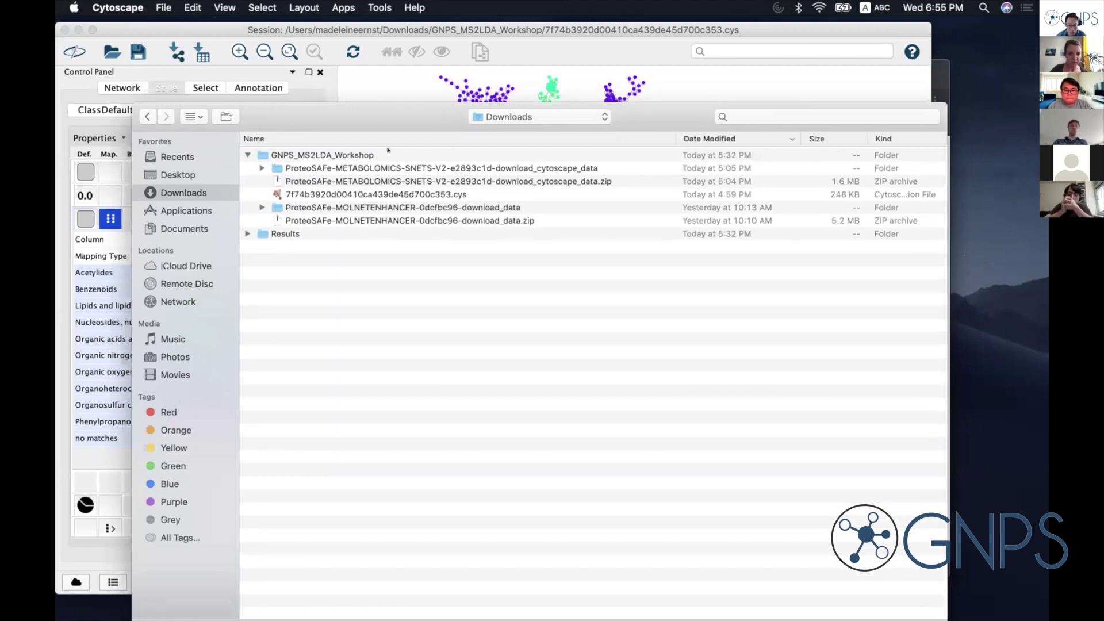
left_click(389, 168)
left_click(262, 168)
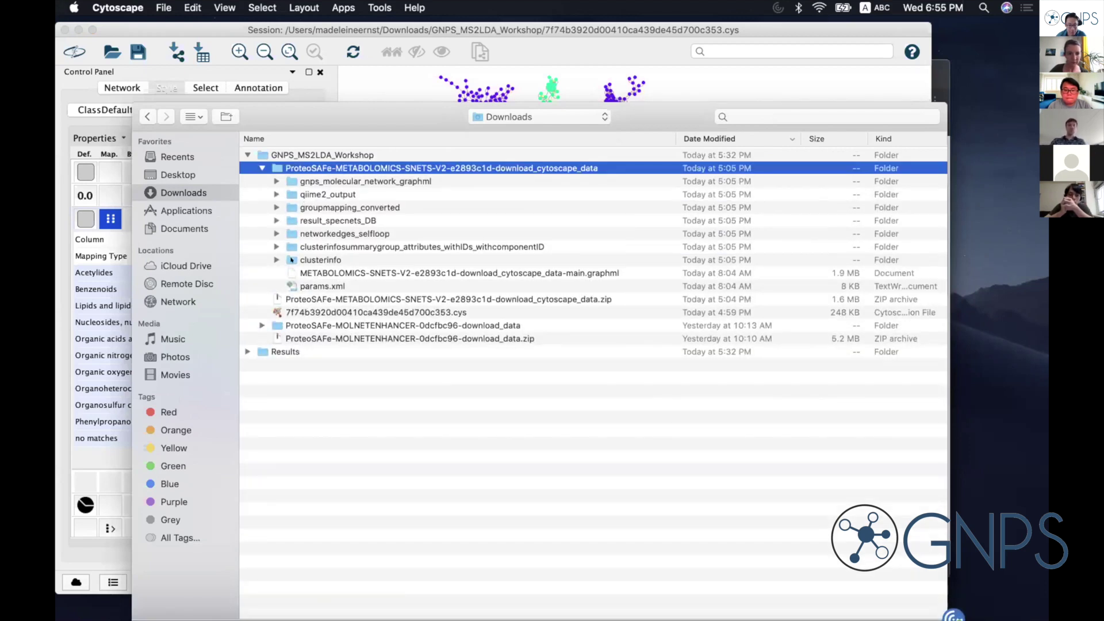
left_click(276, 220)
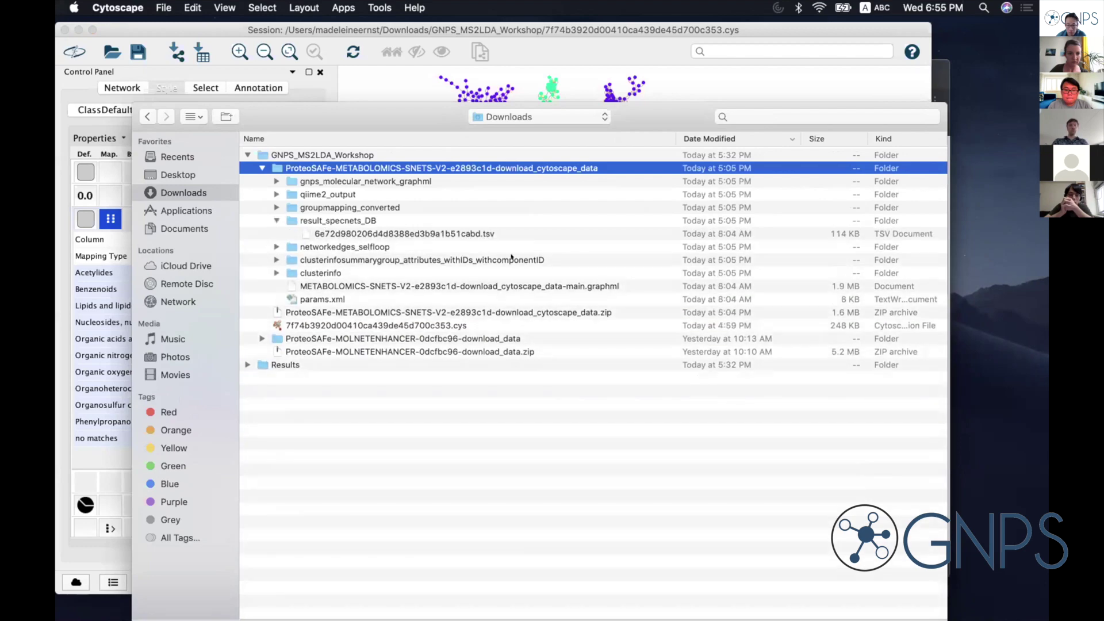
Import the library results .tsv as node table columns matched on shared name.
left_click(424, 231)
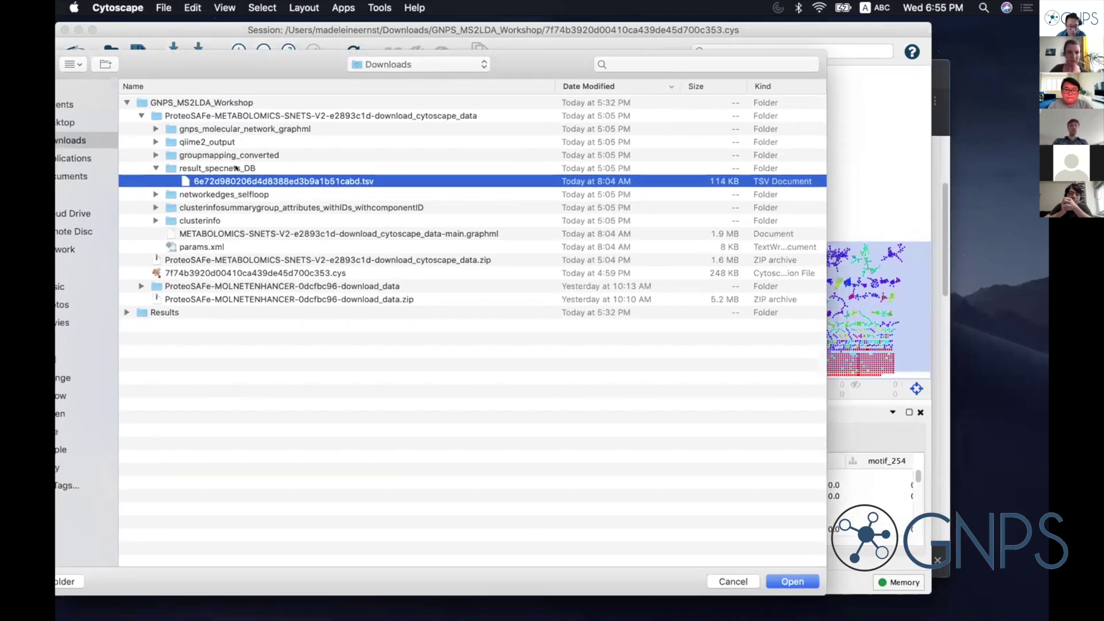
left_click(792, 581)
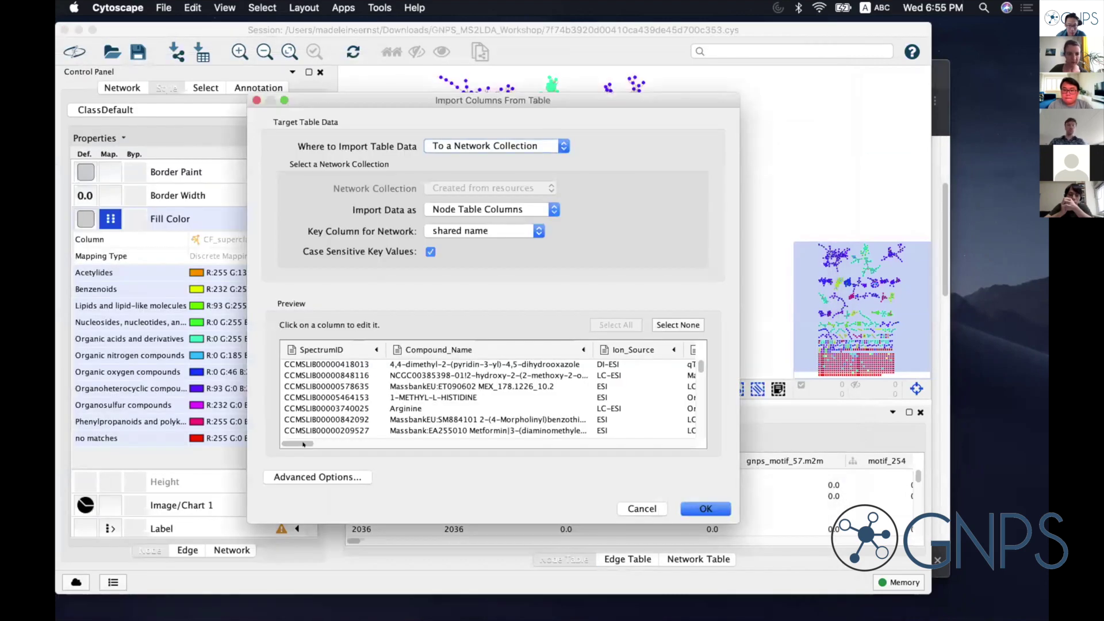
left_click_drag(303, 444, 490, 389)
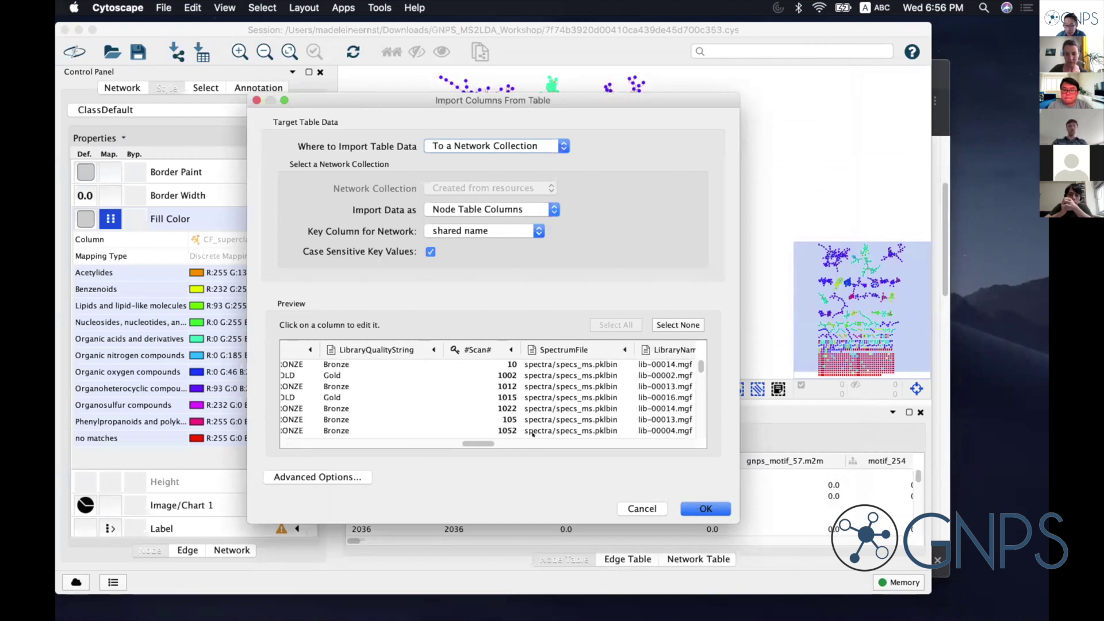
left_click(710, 505)
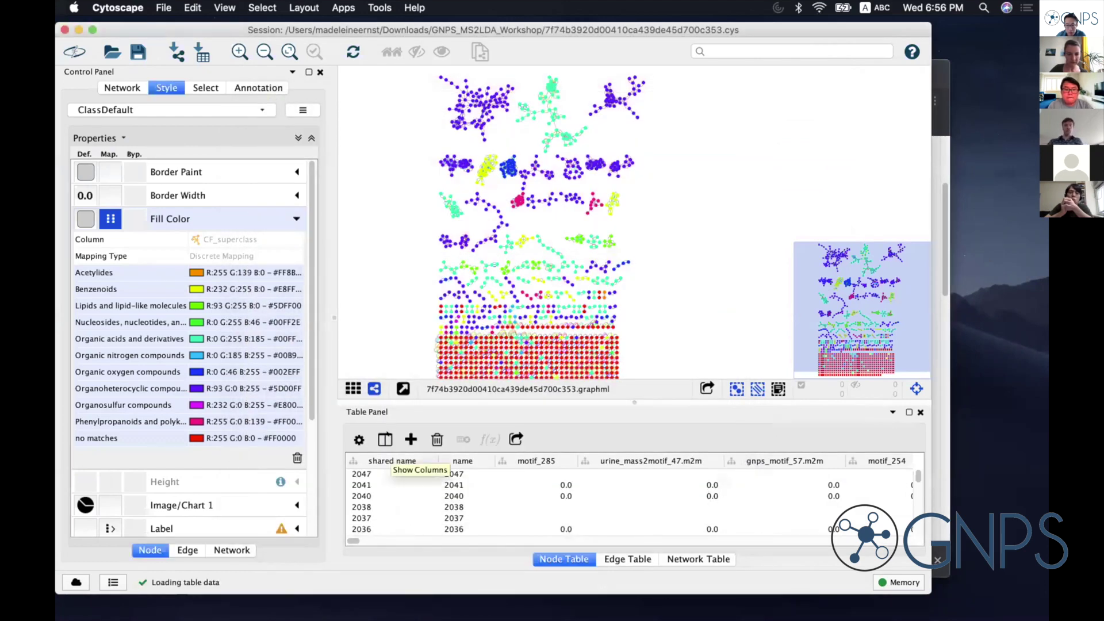
Show the Compound_Name column in the node table and widen it so names like Valine are readable.
left_click(384, 440)
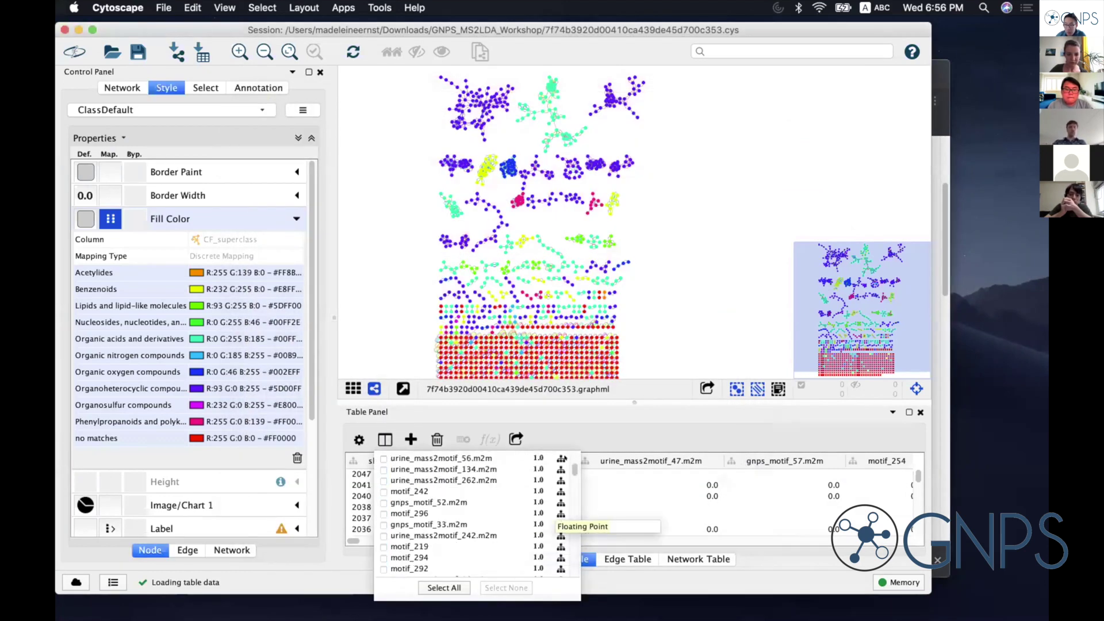
scroll(478, 533, "down", 15)
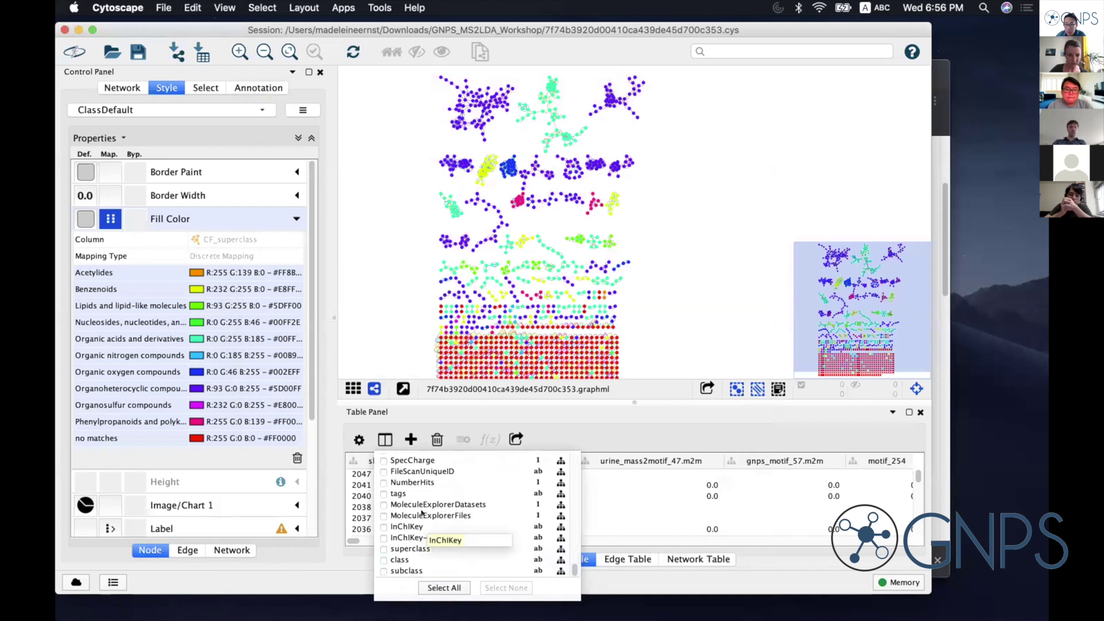
scroll(425, 526, "up", 5)
scroll(424, 521, "up", 2)
scroll(431, 528, "down", 2)
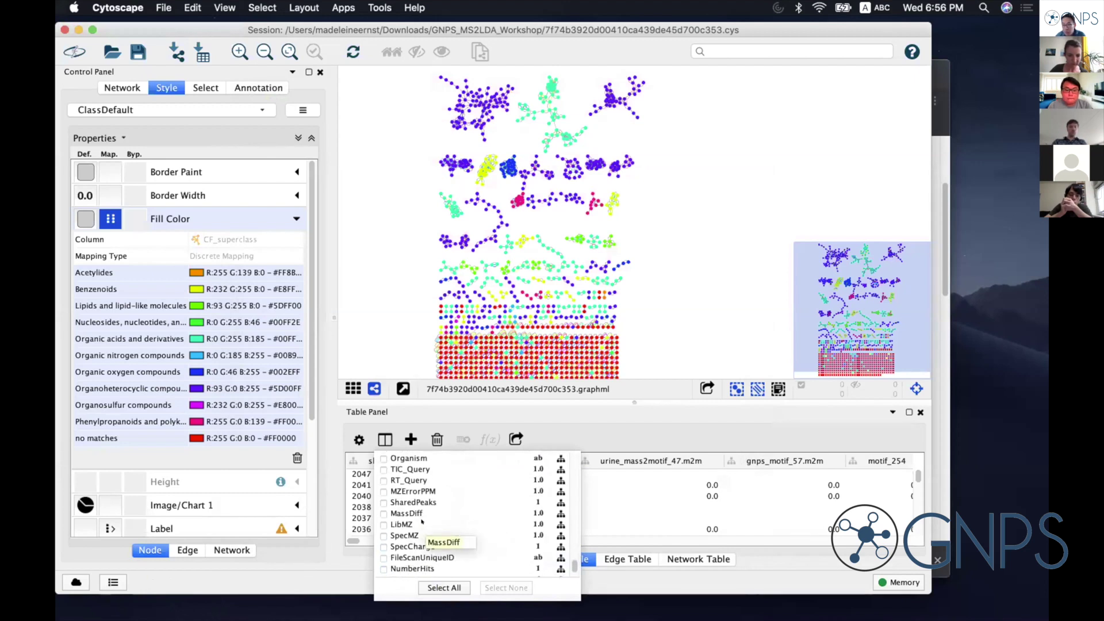
scroll(432, 529, "up", 8)
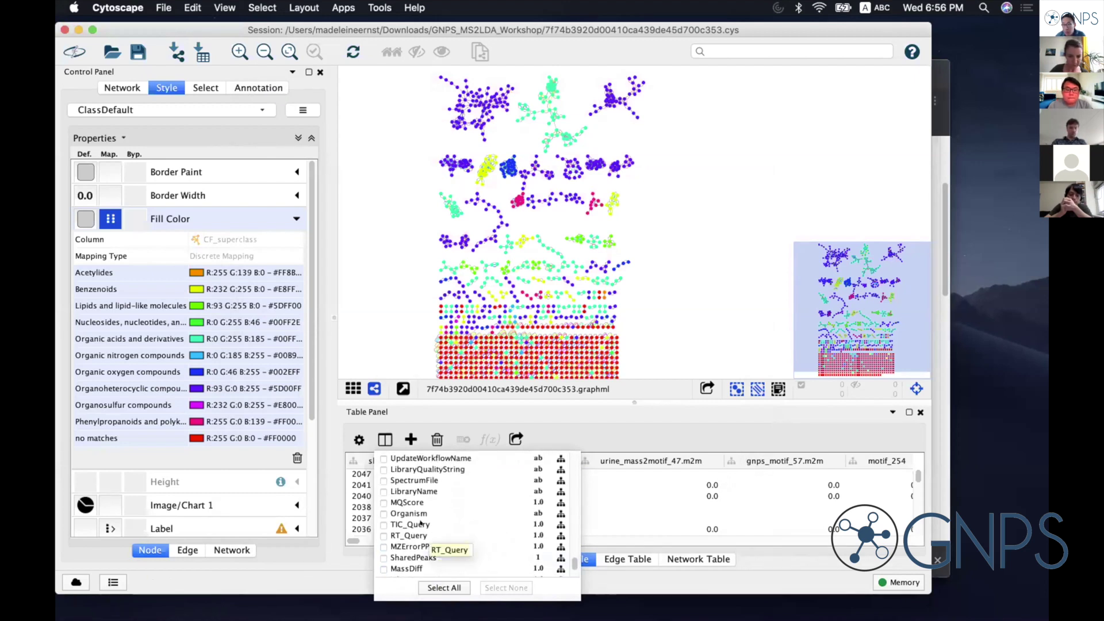
scroll(420, 523, "up", 8)
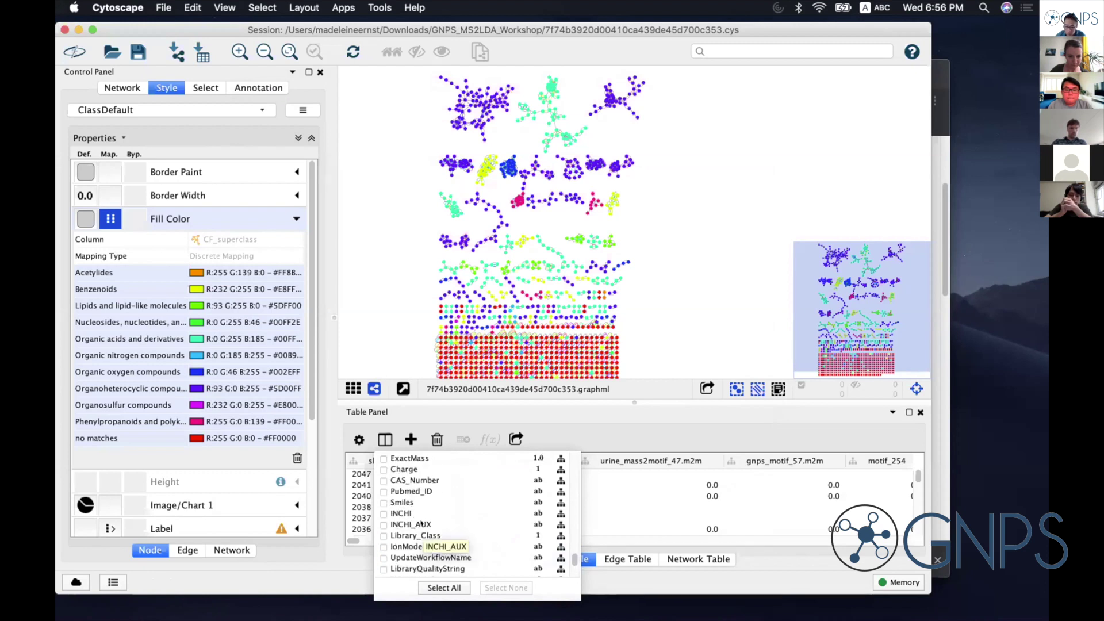
scroll(413, 491, "up", 5)
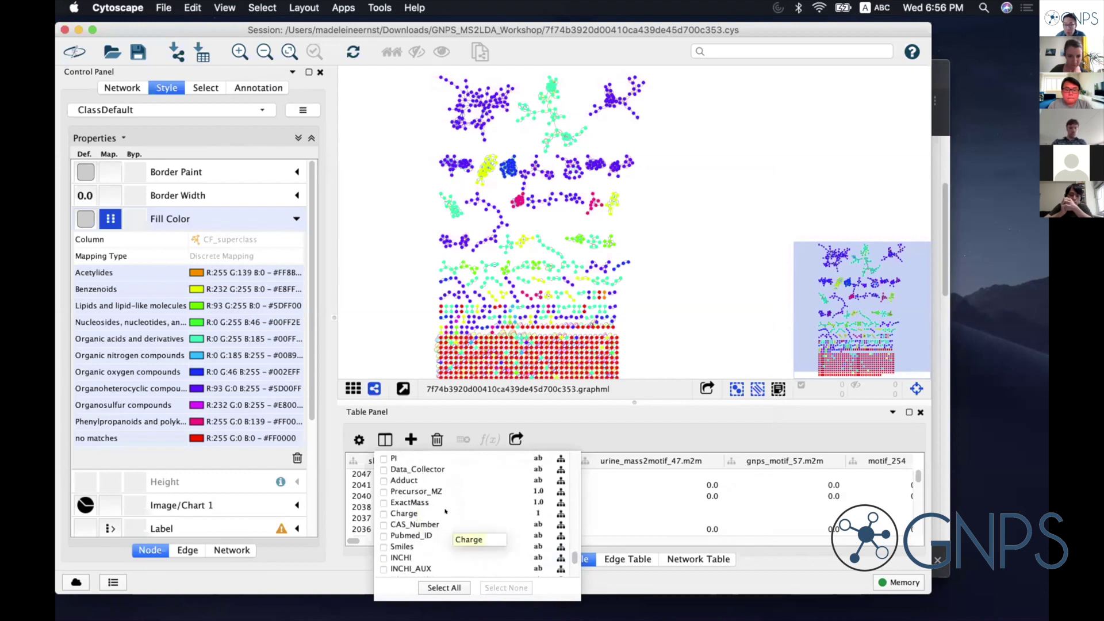
scroll(411, 500, "up", 1)
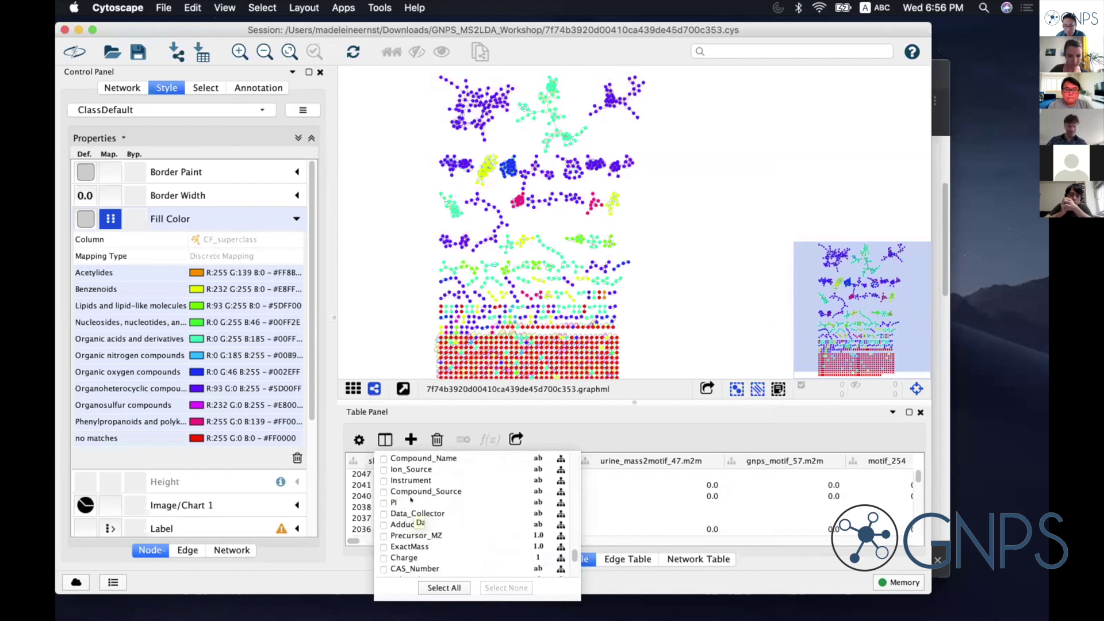
left_click(392, 458)
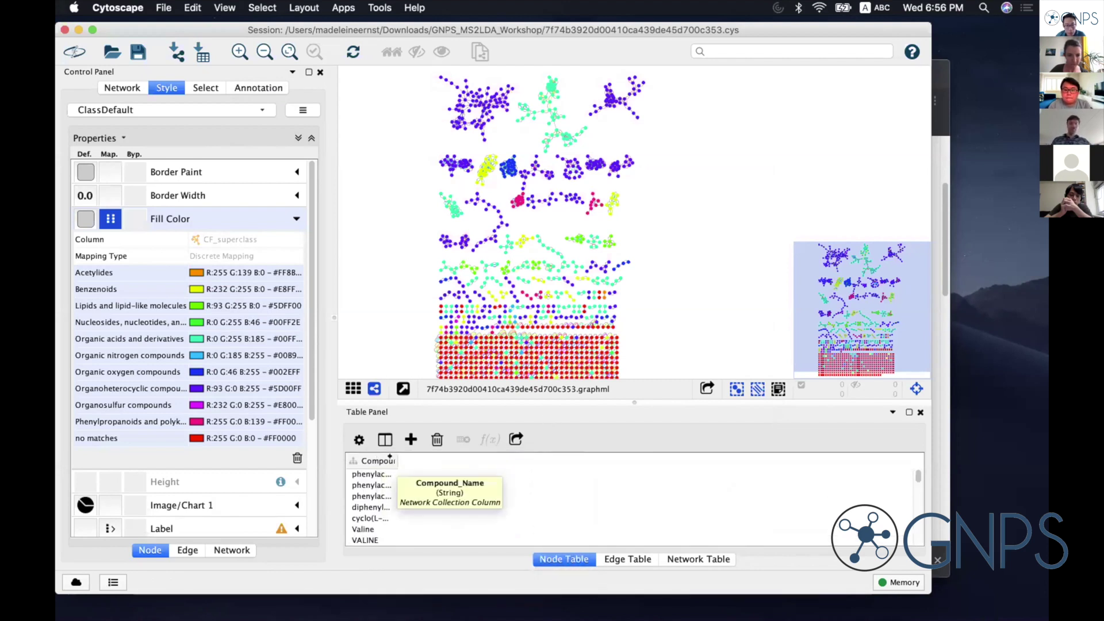
left_click_drag(397, 459, 588, 458)
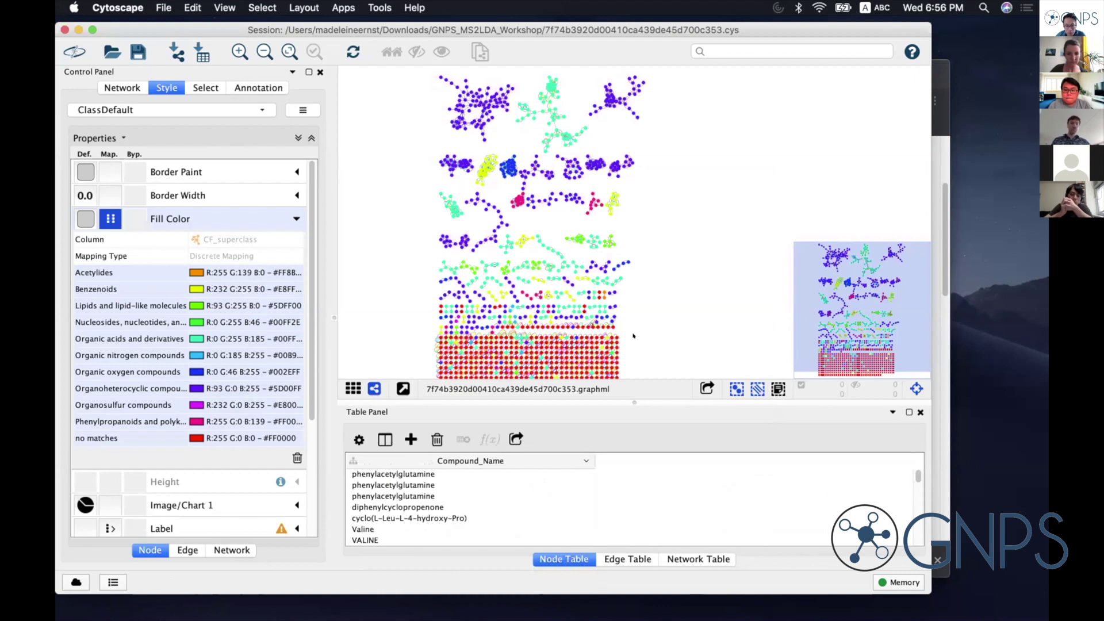